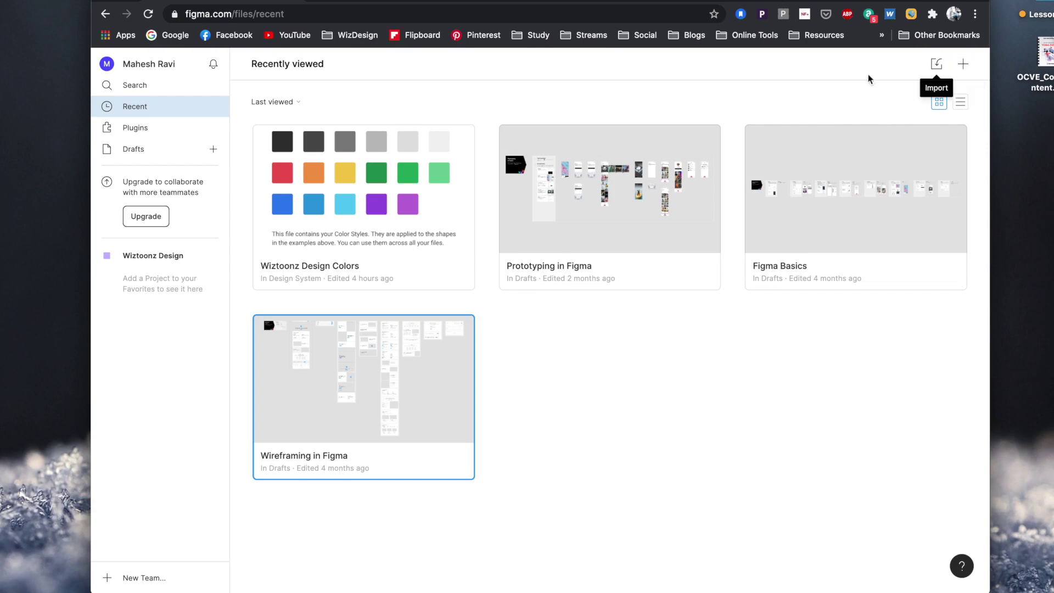
# Create a new blank design file from the recent files page
pyautogui.click(963, 64)
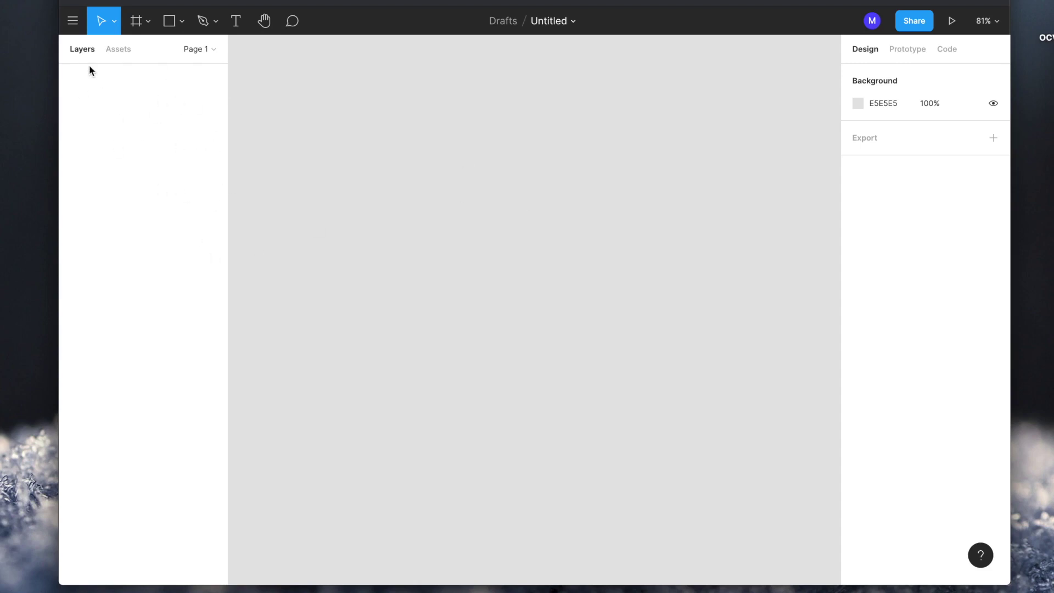
# Examine the empty file's assets, prototype and code properties, and the available arrange, integration and view commands
pyautogui.click(116, 50)
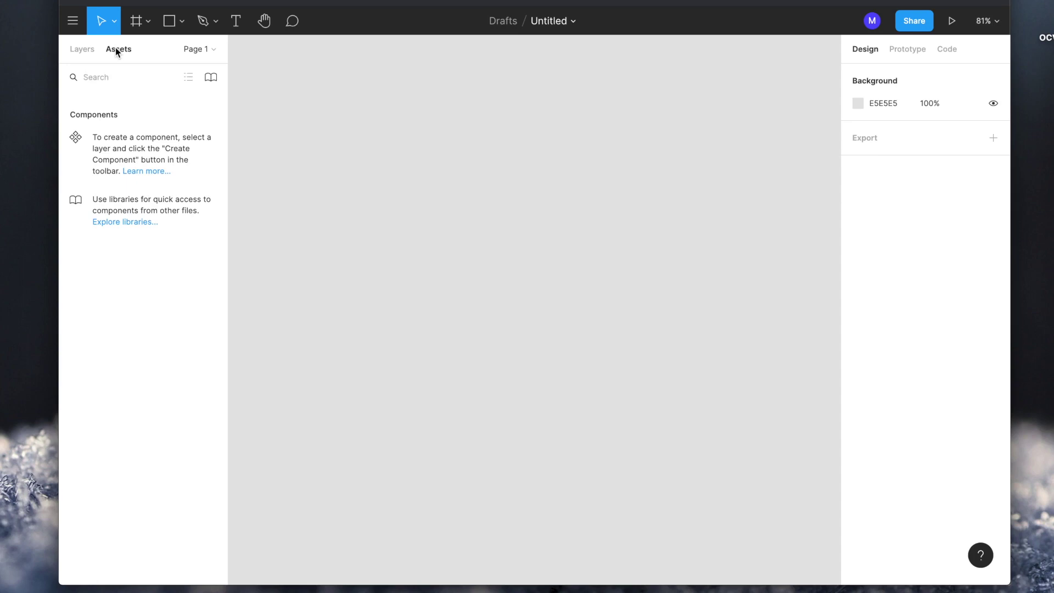
pyautogui.click(80, 49)
pyautogui.click(113, 19)
pyautogui.click(112, 20)
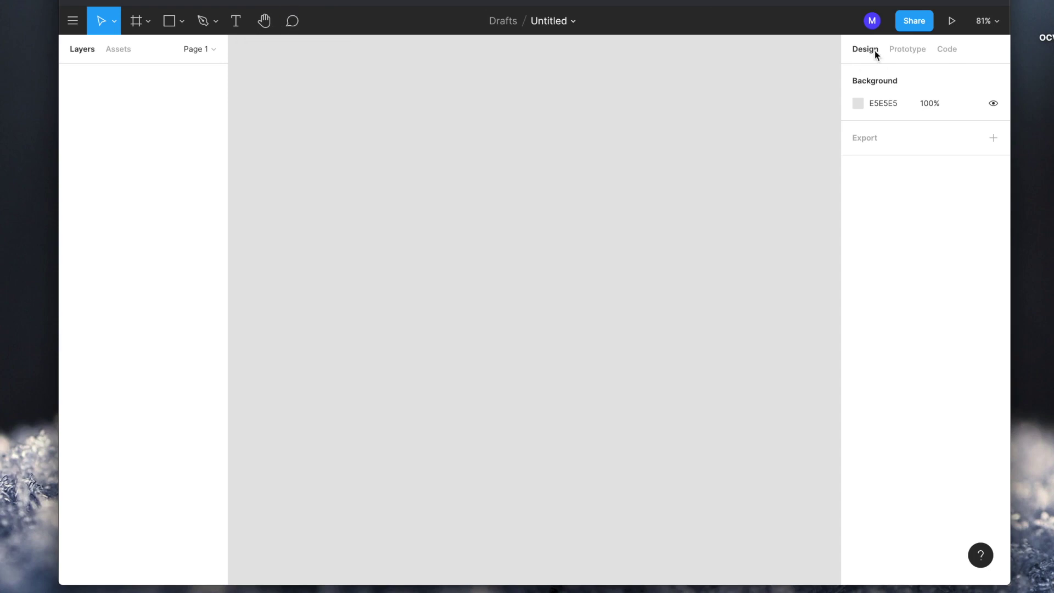
pyautogui.click(904, 50)
pyautogui.click(939, 51)
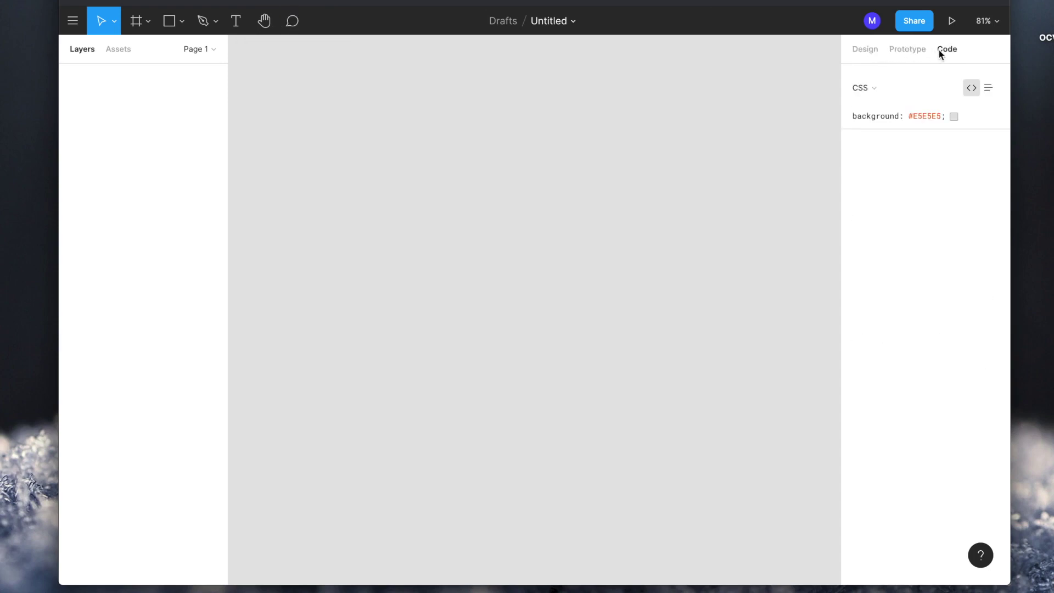
pyautogui.click(866, 50)
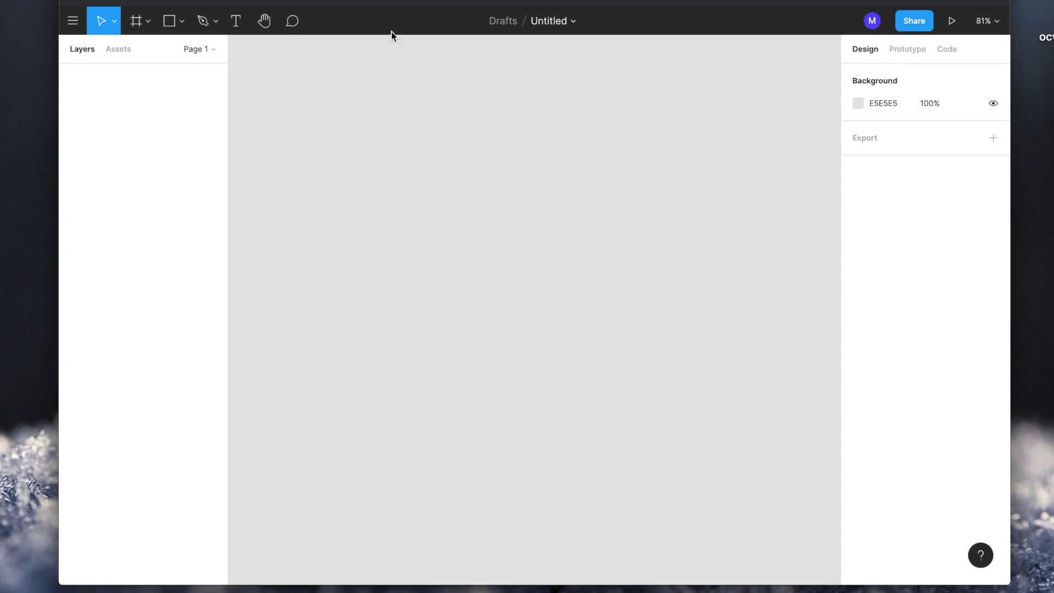
pyautogui.click(75, 22)
pyautogui.moveTo(117, 219)
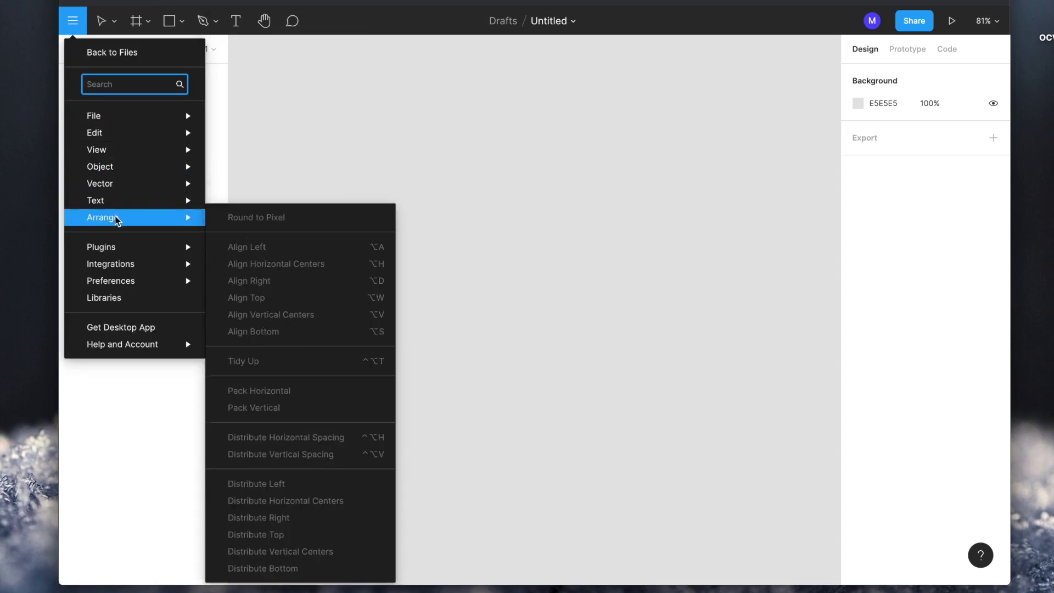
pyautogui.moveTo(112, 274)
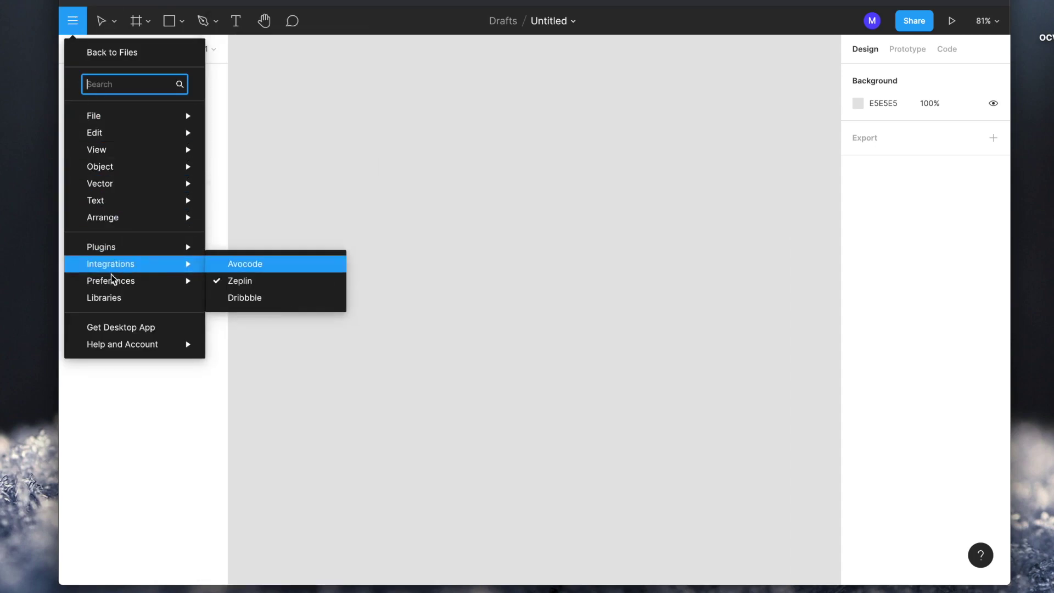
pyautogui.moveTo(106, 151)
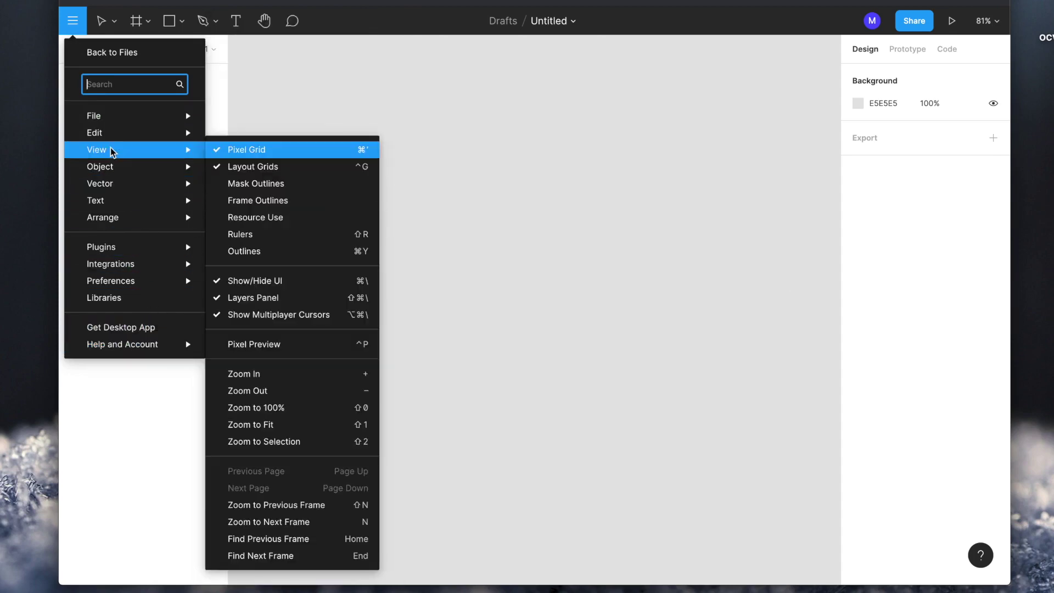
pyautogui.click(355, 86)
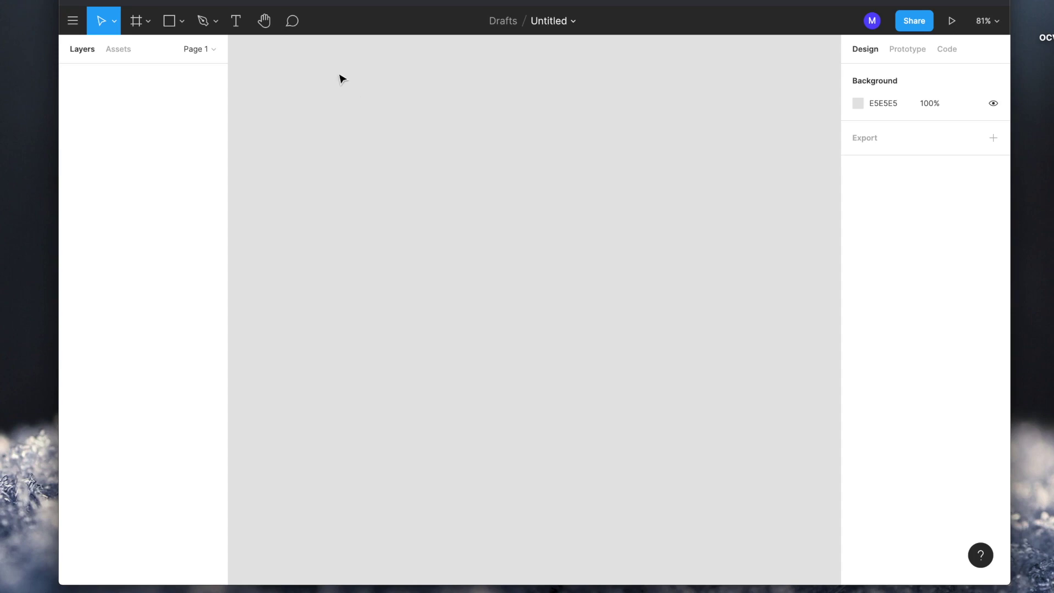
# Add a frame with the iPhone 8 preset (375×667) and rename it Screen 1
pyautogui.click(133, 26)
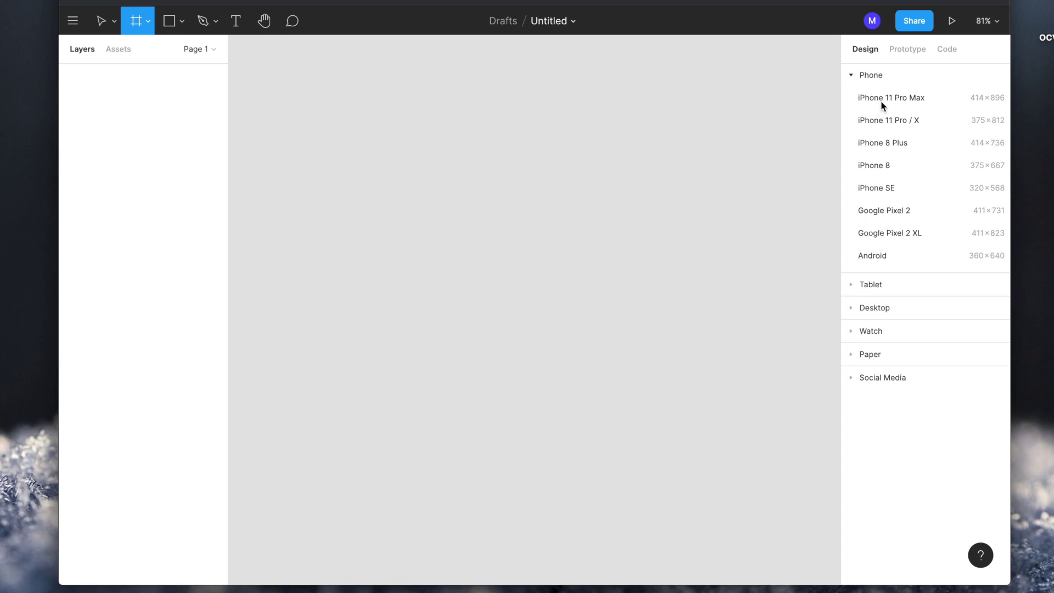
pyautogui.click(872, 161)
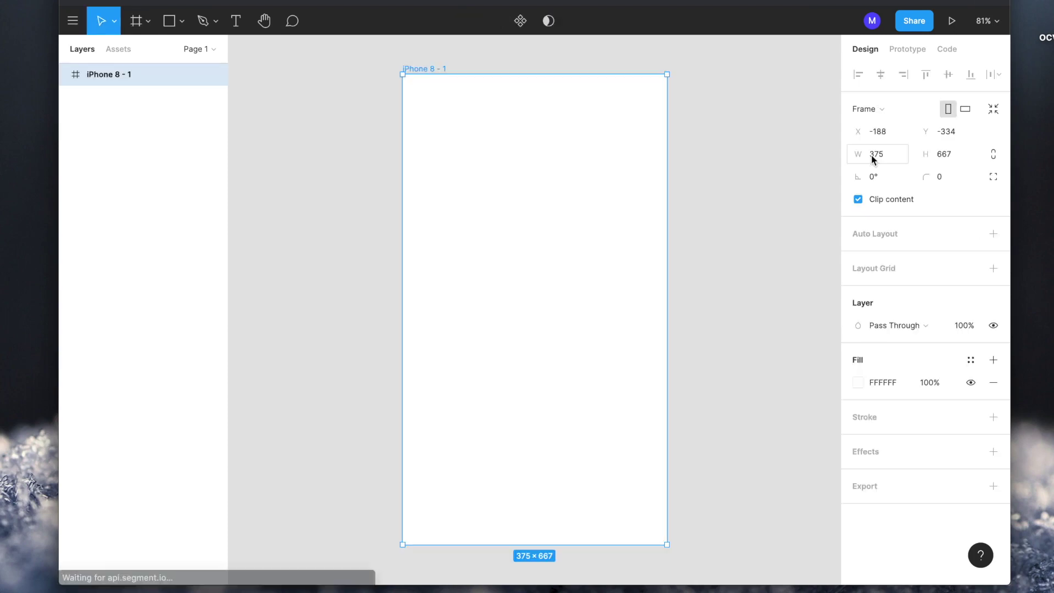
pyautogui.hscroll(3, 631, 163)
pyautogui.scroll(-2, 631, 163)
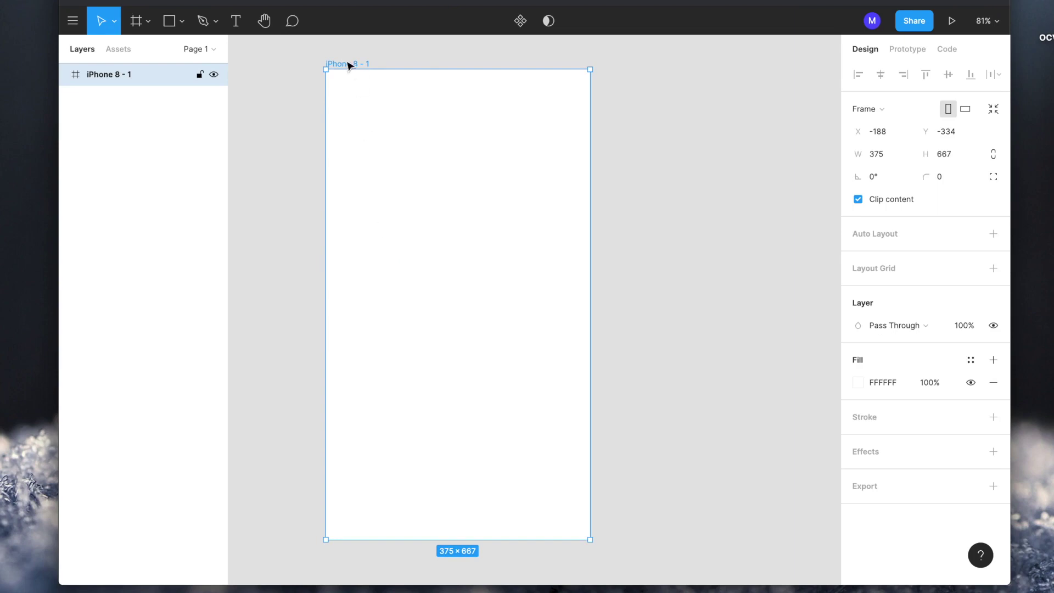
pyautogui.doubleClick(103, 75)
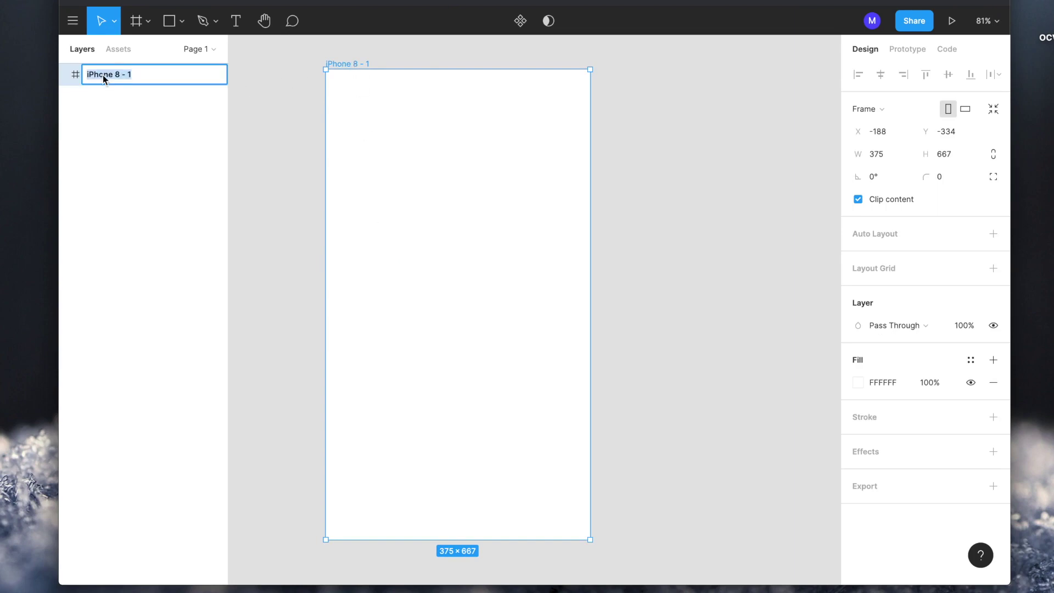
pyautogui.write('Screen 1')
pyautogui.click(273, 81)
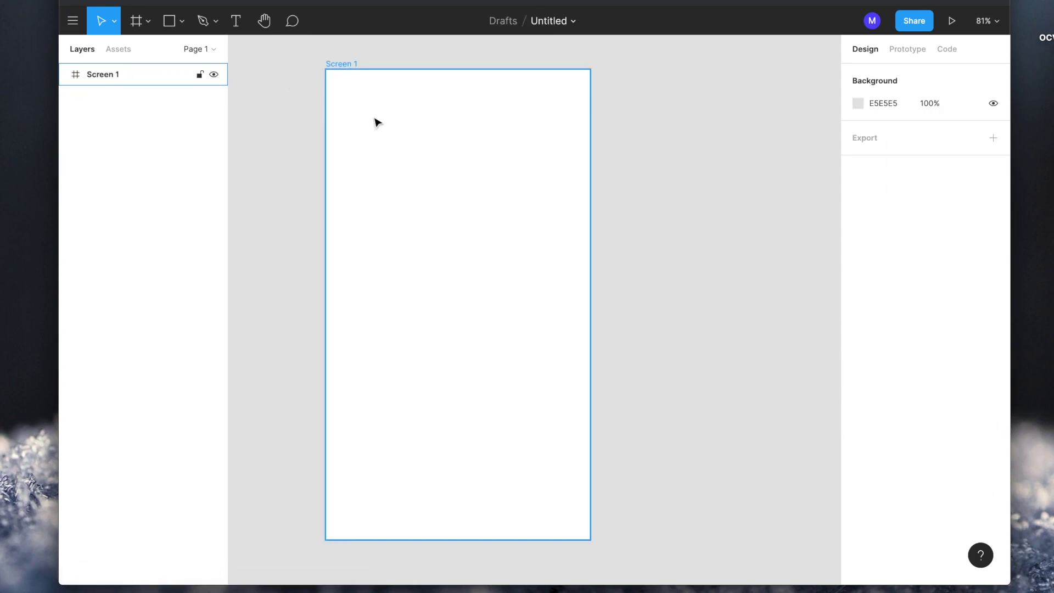
# Set the solid fill of the Screen 1 frame to the bright blue 1EB7F9
pyautogui.scroll(-2, 377, 121)
pyautogui.scroll(4, 376, 122)
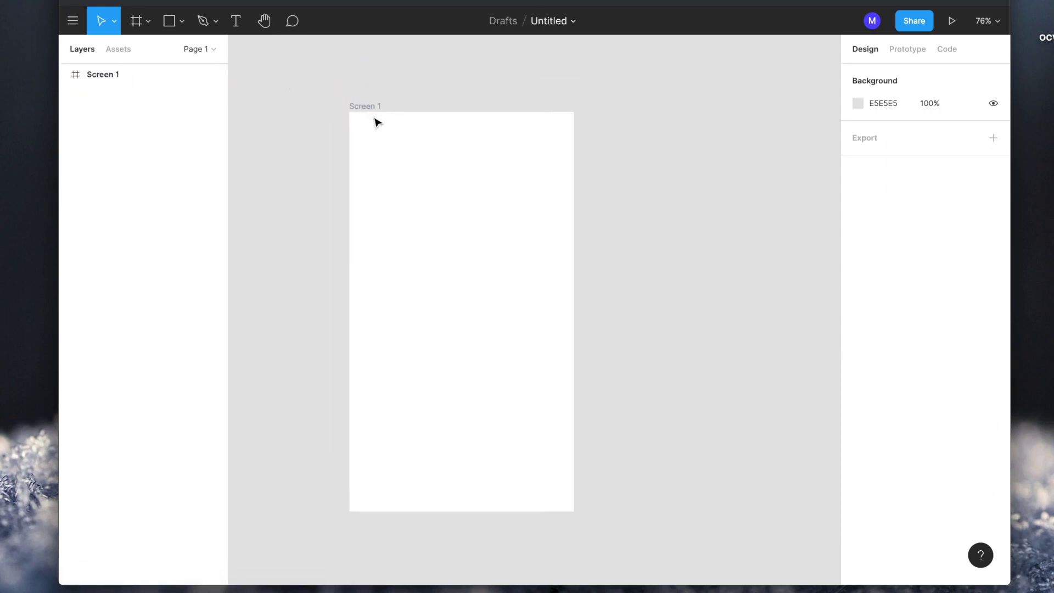
pyautogui.scroll(-3, 346, 200)
pyautogui.scroll(2, 364, 205)
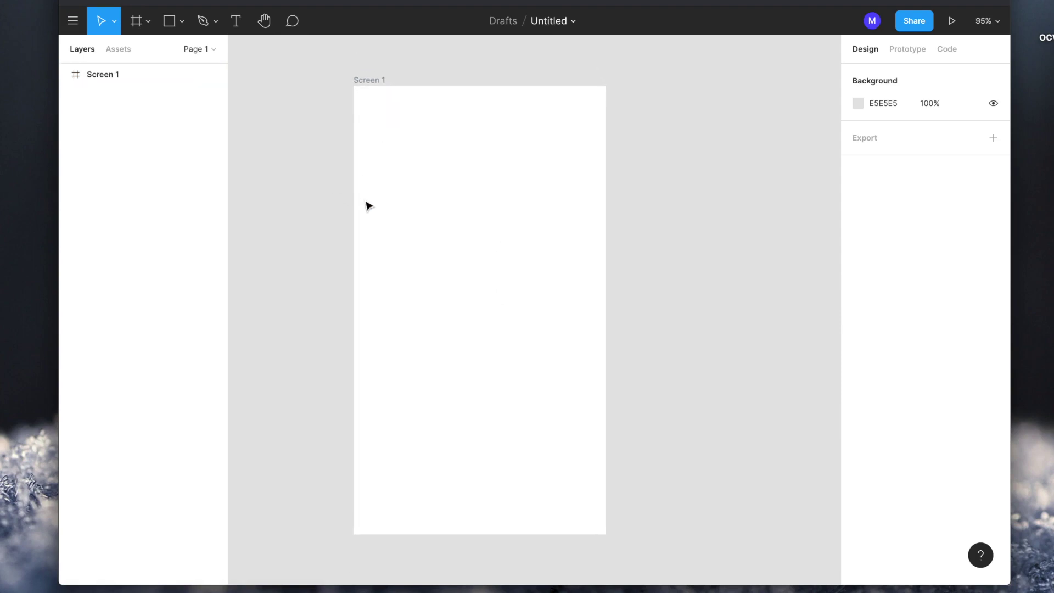
pyautogui.click(367, 97)
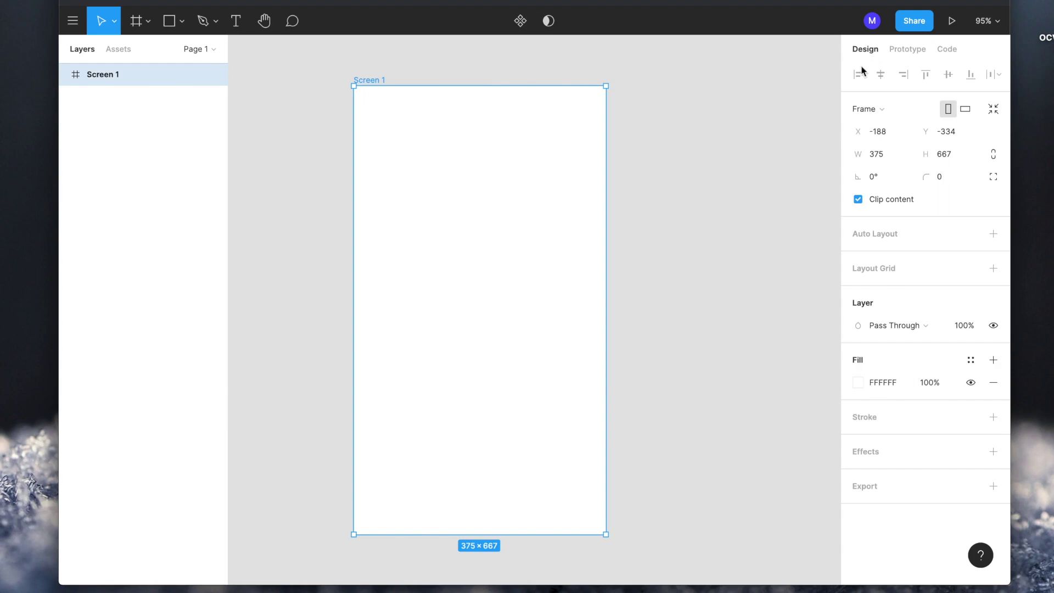
pyautogui.click(860, 382)
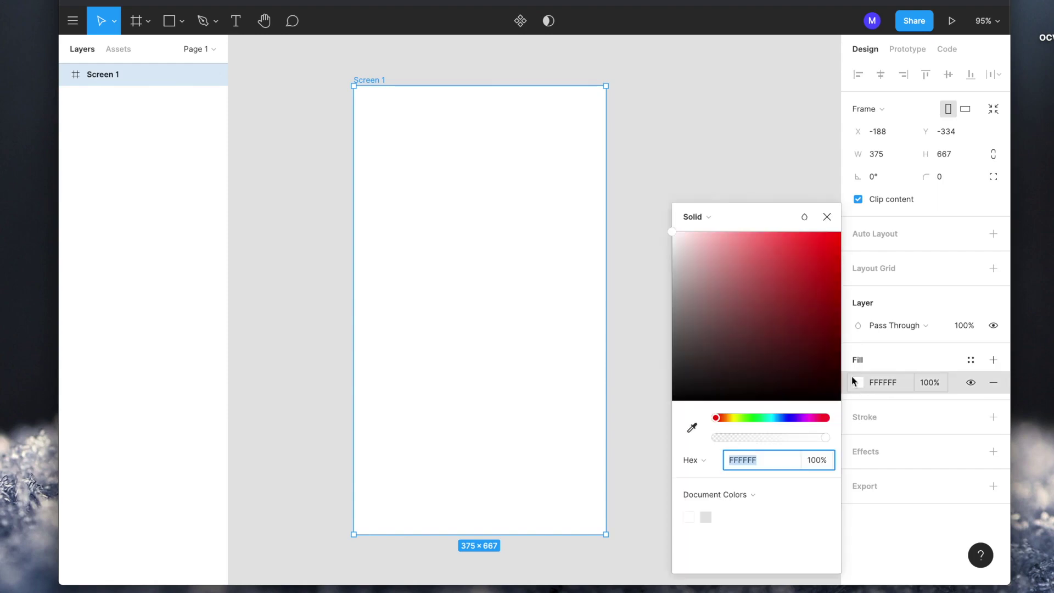
pyautogui.moveTo(751, 418); pyautogui.dragTo(773, 417)
pyautogui.moveTo(772, 308); pyautogui.dragTo(823, 253)
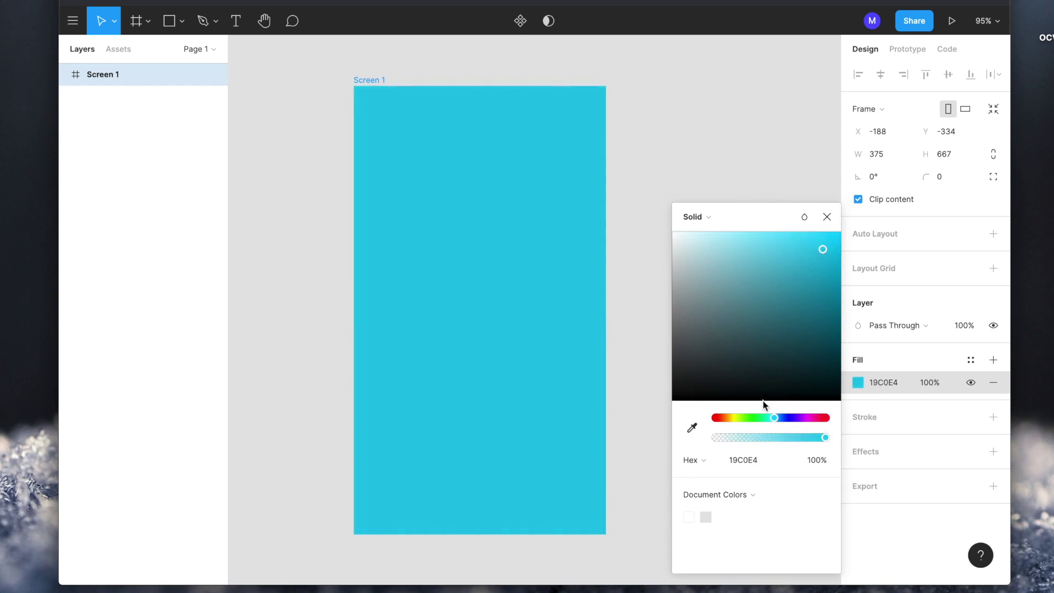
pyautogui.moveTo(775, 418); pyautogui.dragTo(777, 420)
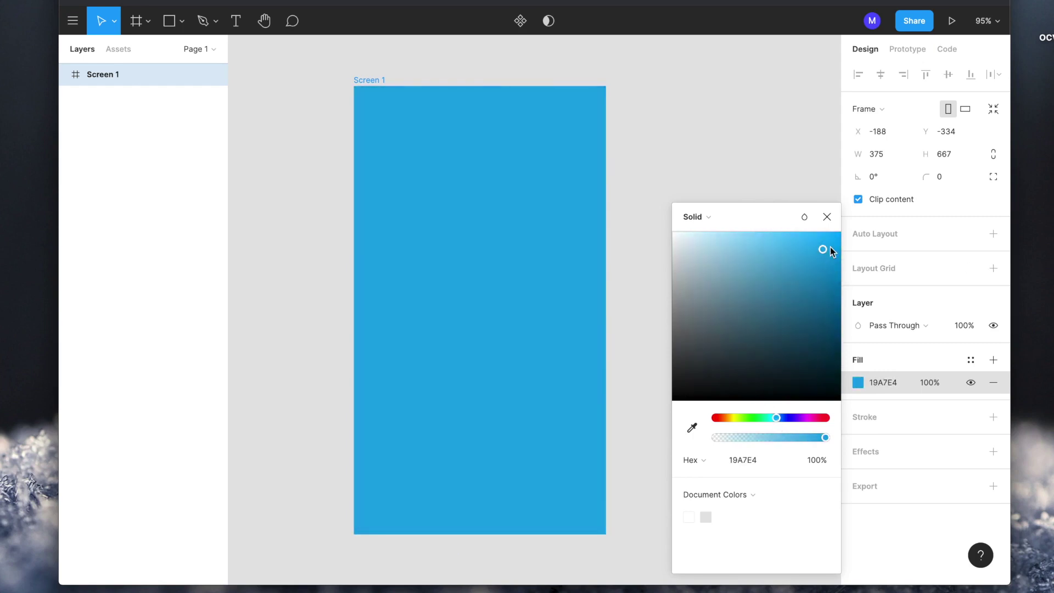
pyautogui.moveTo(823, 249); pyautogui.dragTo(820, 236)
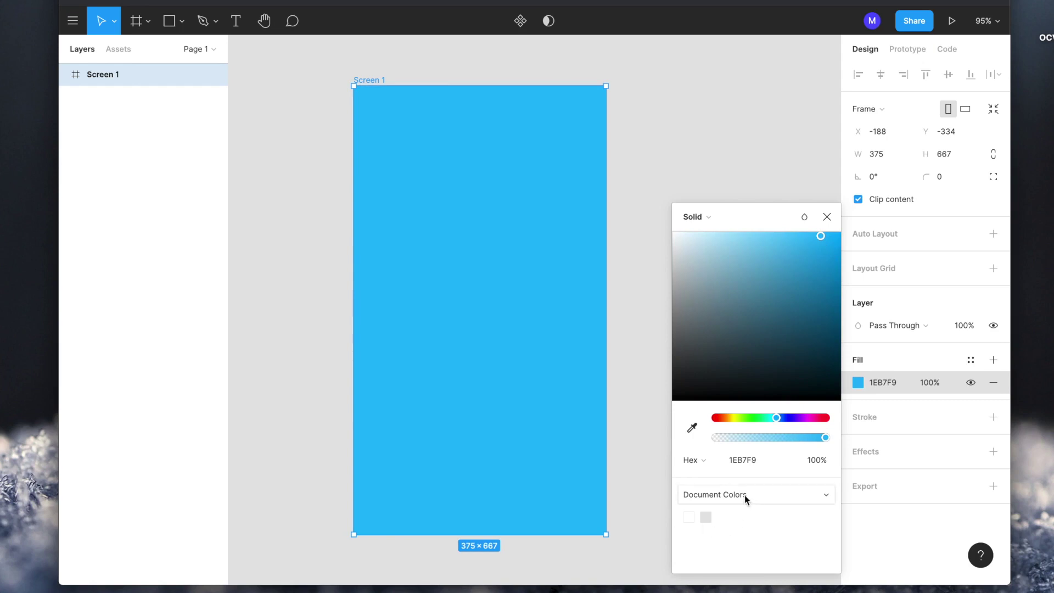
pyautogui.click(827, 218)
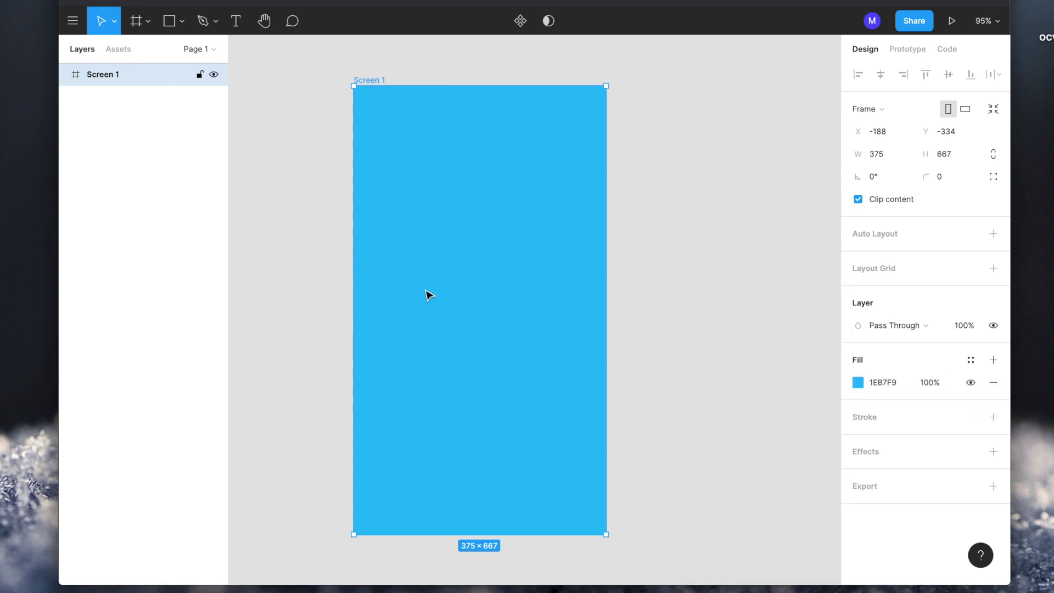
pyautogui.click(315, 328)
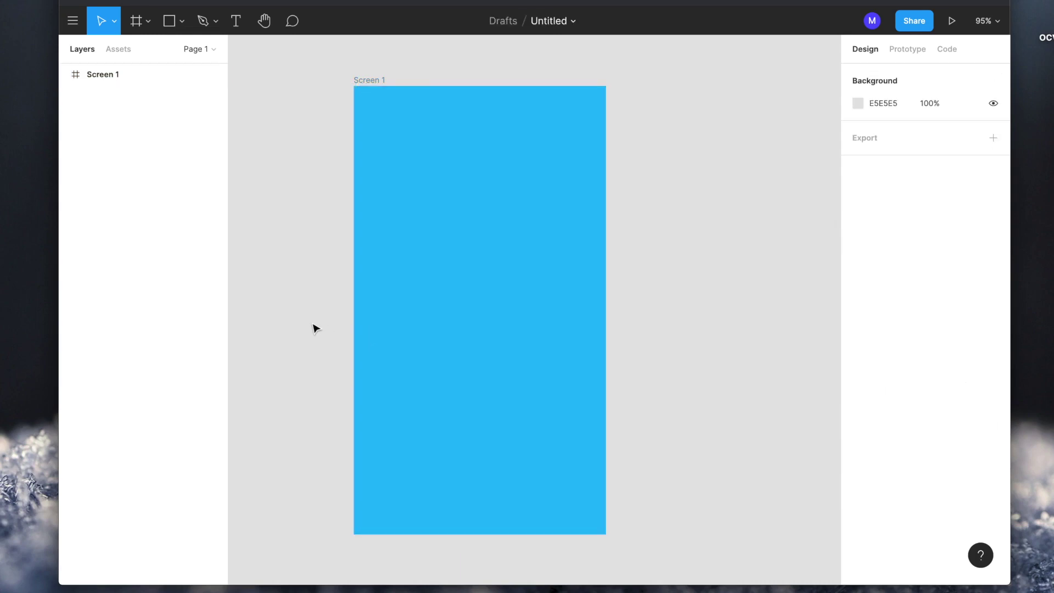
# Draw a rectangle about 175×162 near the middle of the Screen 1 frame
pyautogui.scroll(1, 316, 329)
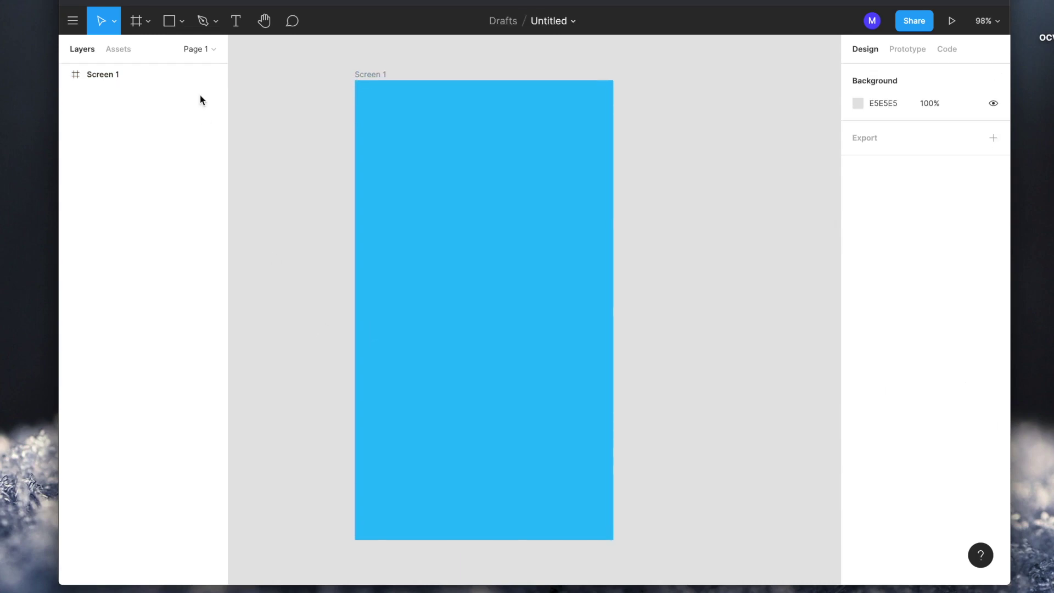
pyautogui.click(180, 22)
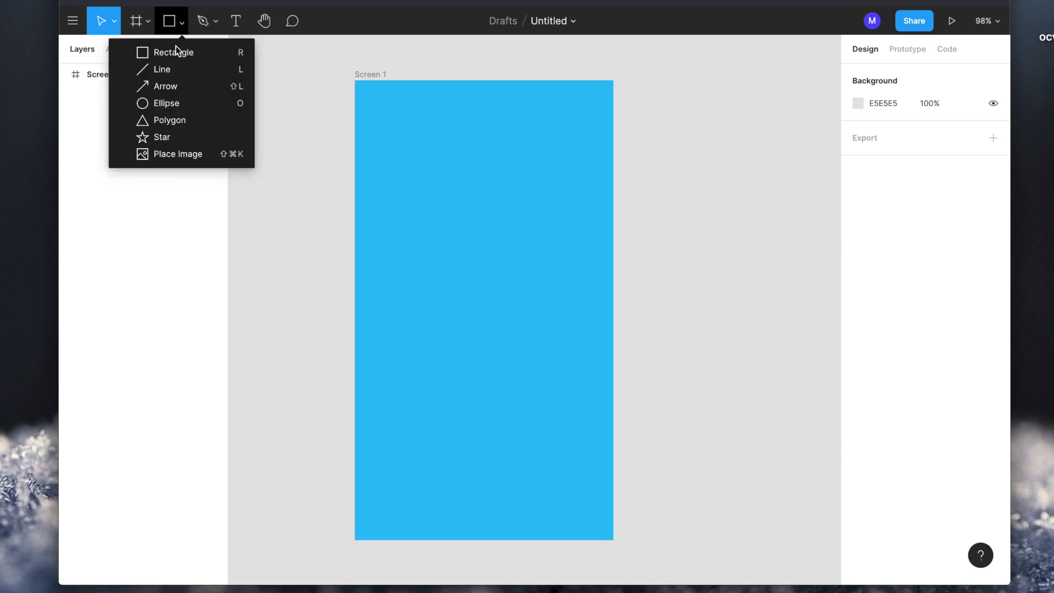
pyautogui.click(146, 53)
pyautogui.moveTo(414, 248); pyautogui.dragTo(535, 359)
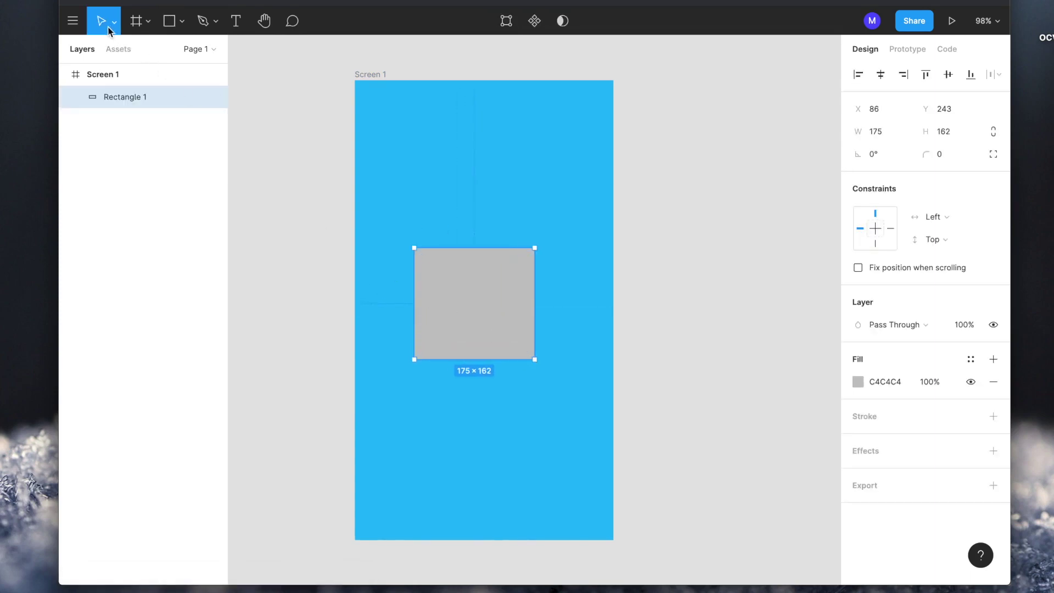
# Shrink the rectangle to about 118×109 and centre it horizontally in the frame at about X 128, Y 246
pyautogui.moveTo(470, 301); pyautogui.dragTo(483, 278)
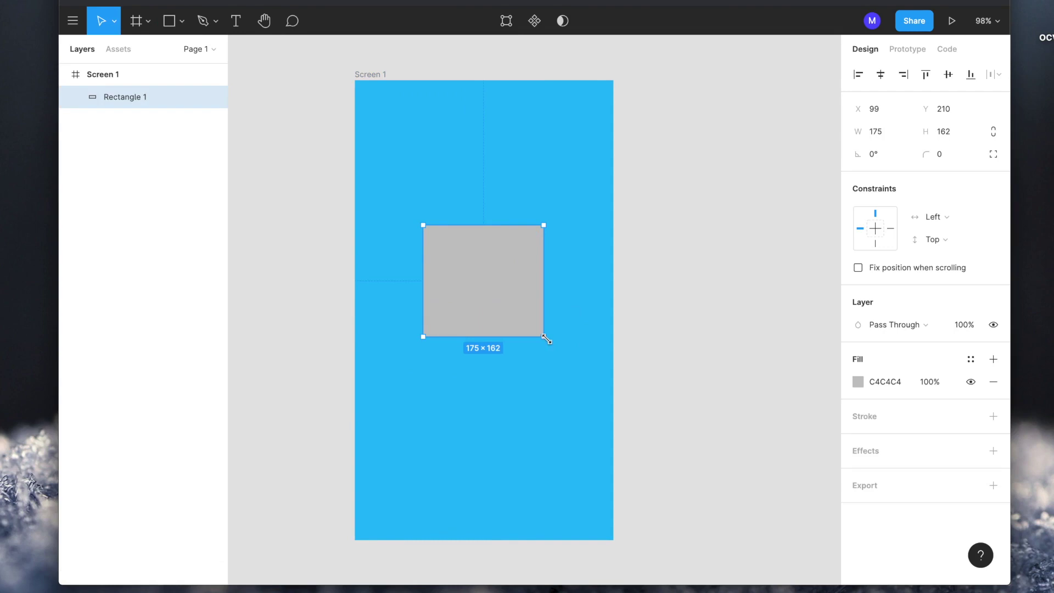
pyautogui.moveTo(546, 338); pyautogui.dragTo(504, 301)
pyautogui.moveTo(487, 280)
pyautogui.mouseDown()
pyautogui.moveTo(506, 278)
pyautogui.moveTo(484, 295)
pyautogui.mouseUp()
pyautogui.click(656, 280)
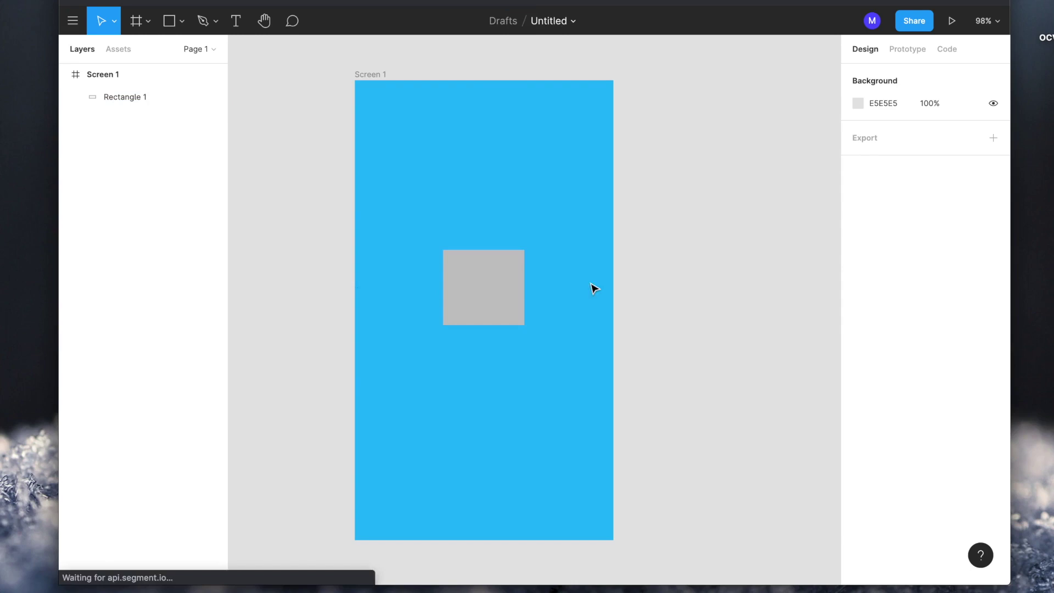
pyautogui.click(499, 298)
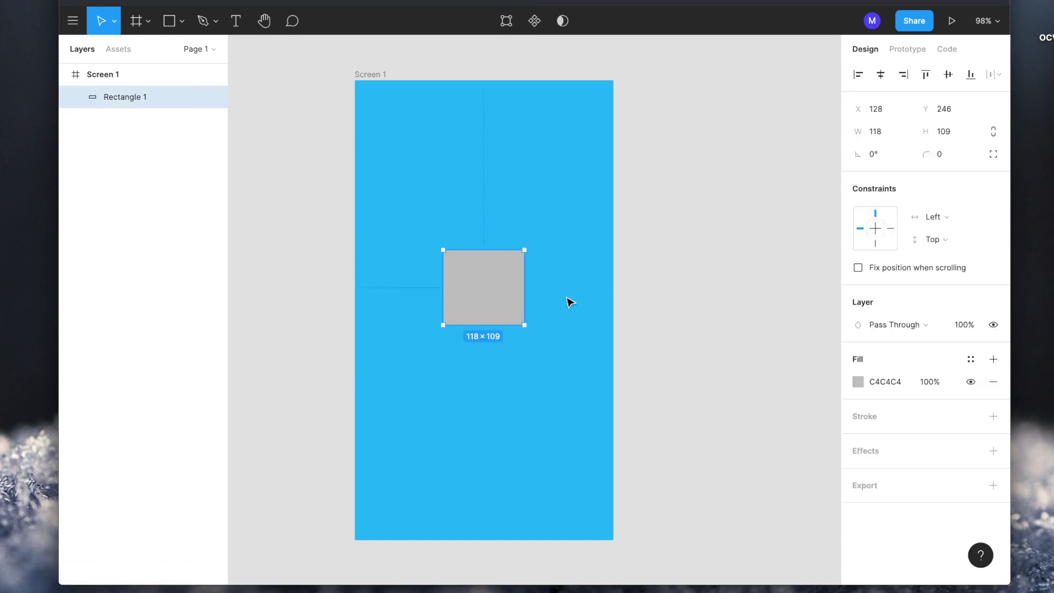
pyautogui.scroll(2, 568, 299)
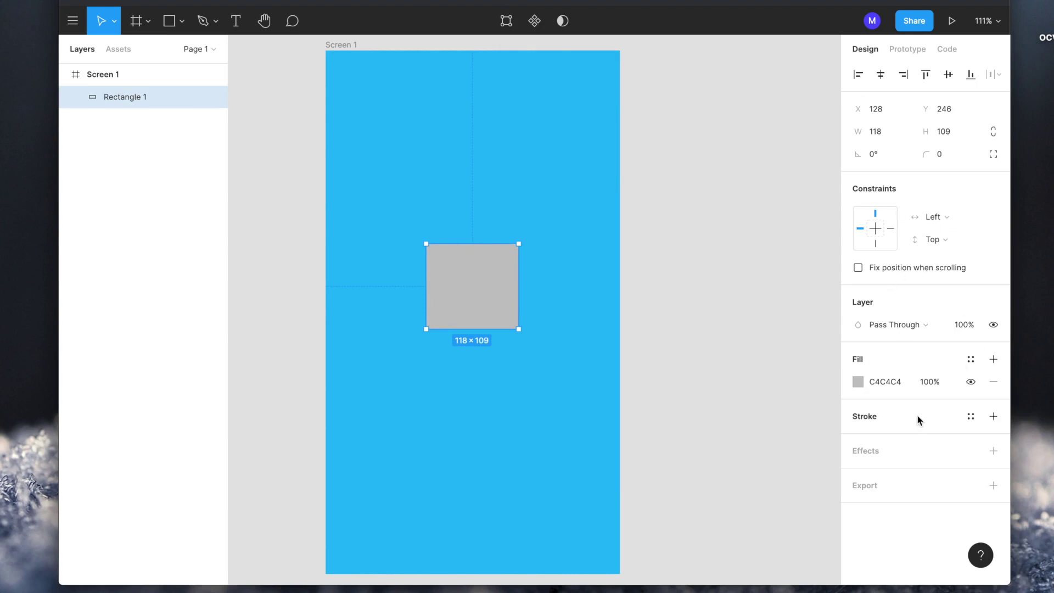
pyautogui.click(935, 332)
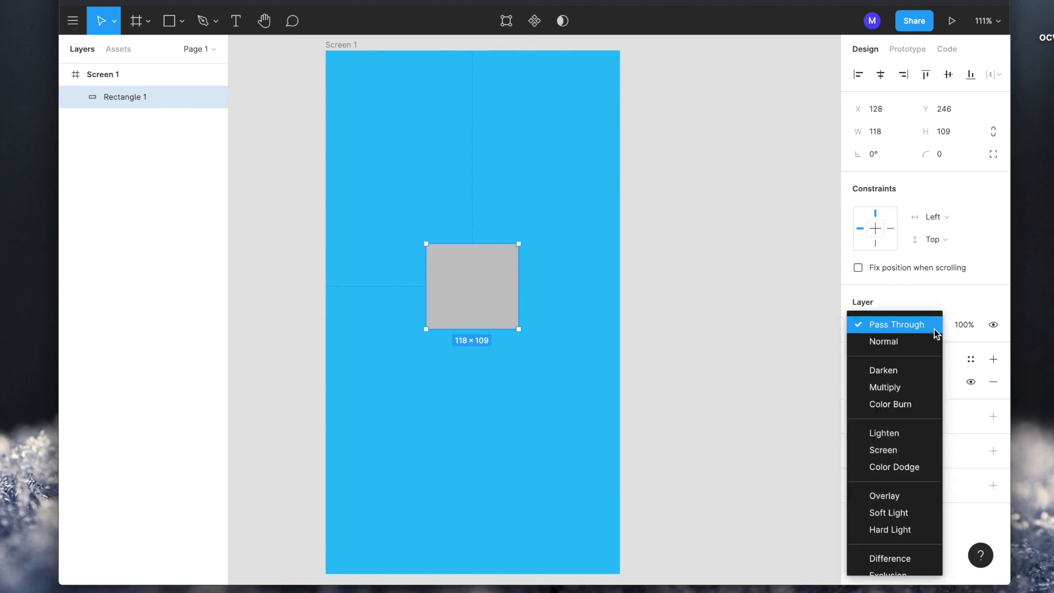
pyautogui.click(785, 364)
# Set the rectangle's fill to the frame's blue, 1EB7F9, from the document colors
pyautogui.click(507, 313)
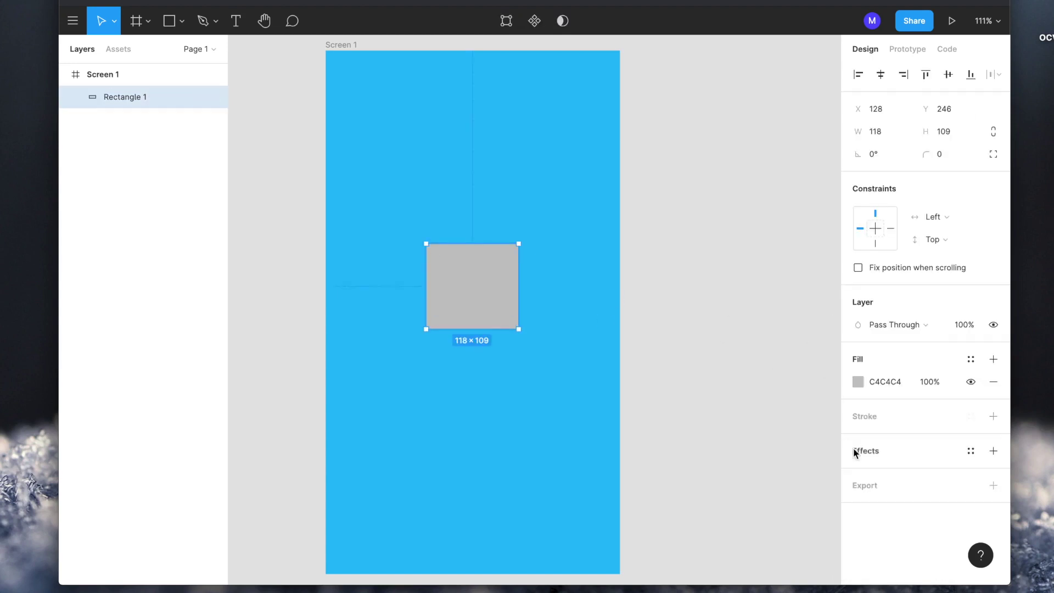
pyautogui.click(857, 382)
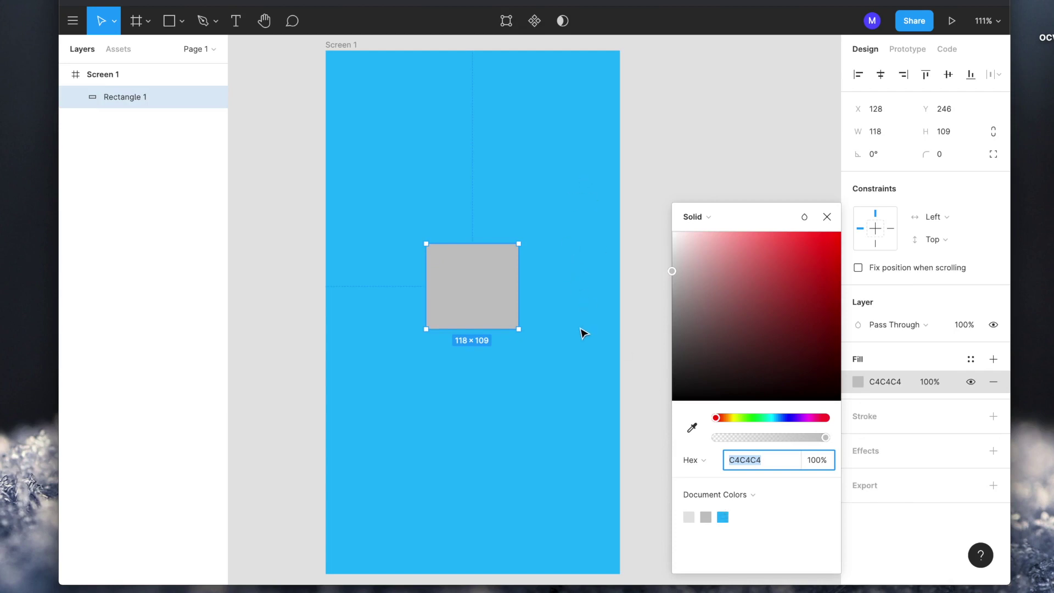
pyautogui.click(728, 519)
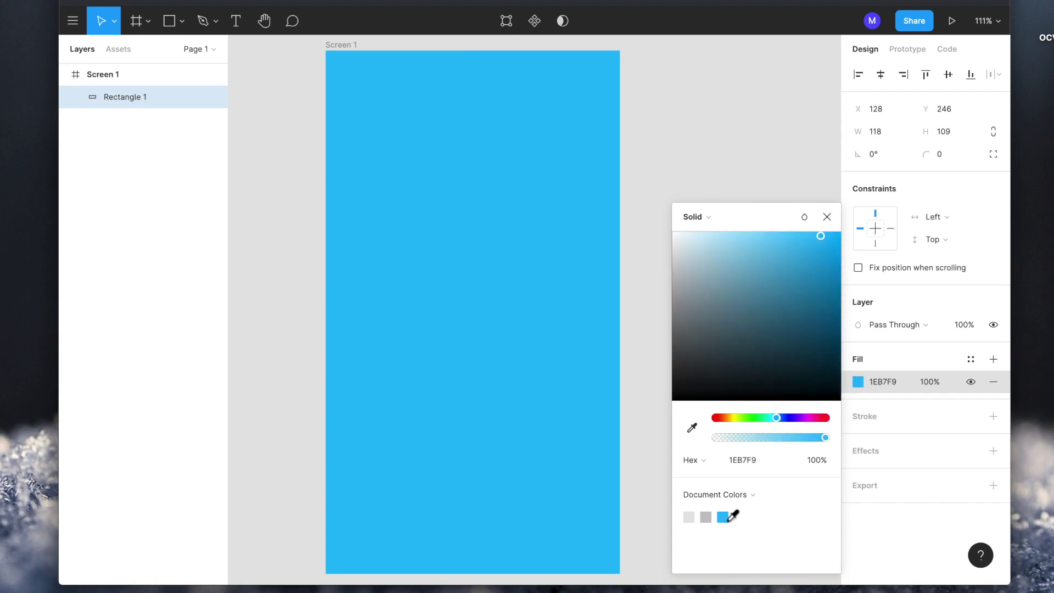
pyautogui.click(826, 217)
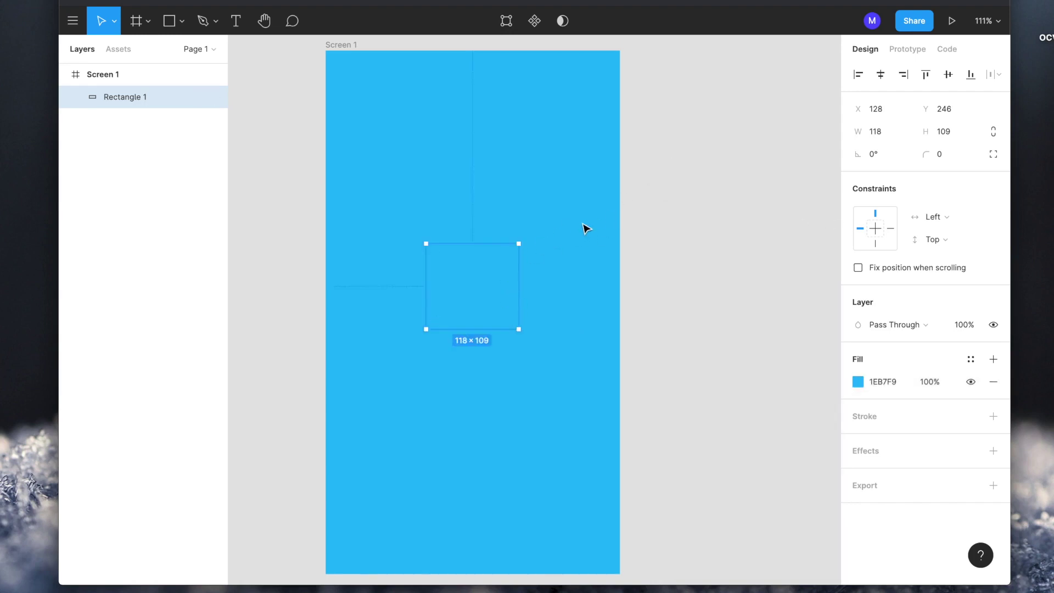
# Round the corners of the rectangle in the Screen 1 frame to a radius of 11
pyautogui.click(638, 295)
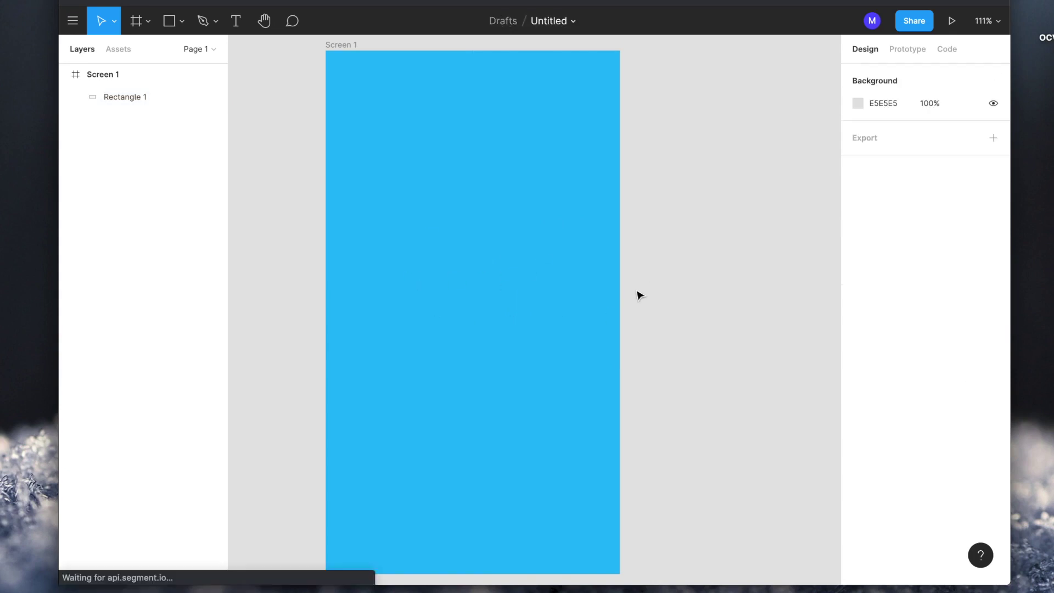
pyautogui.click(470, 272)
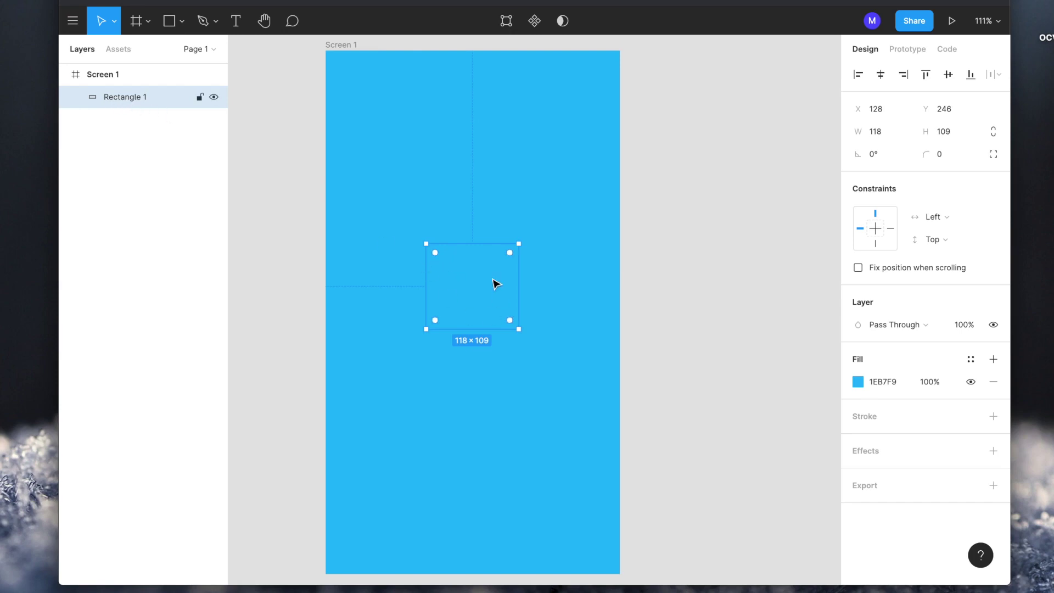
pyautogui.scroll(2, 519, 314)
pyautogui.scroll(5, 519, 314)
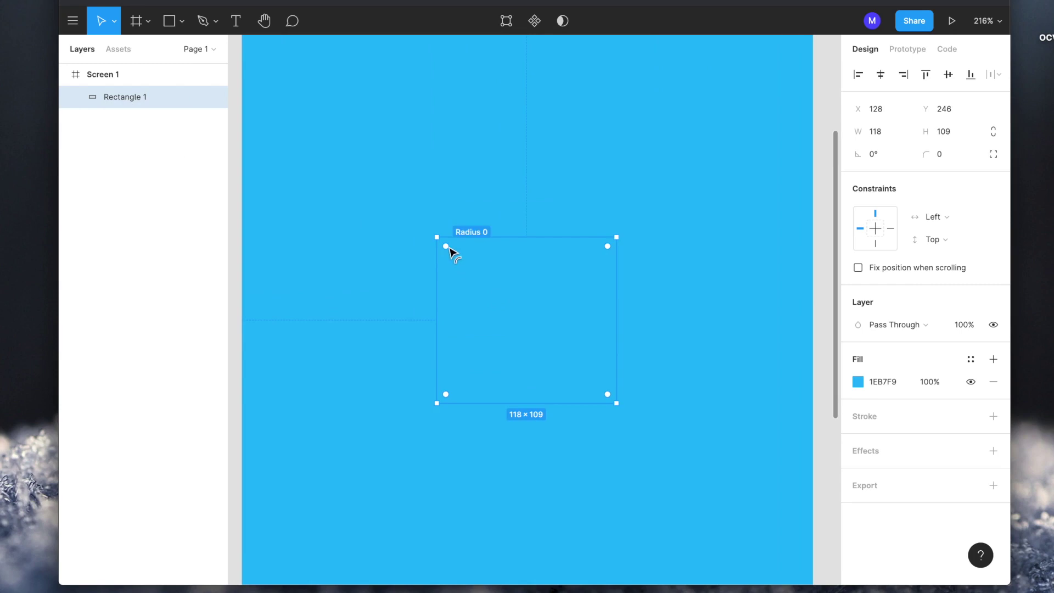
pyautogui.moveTo(450, 251); pyautogui.dragTo(457, 256)
pyautogui.click(722, 304)
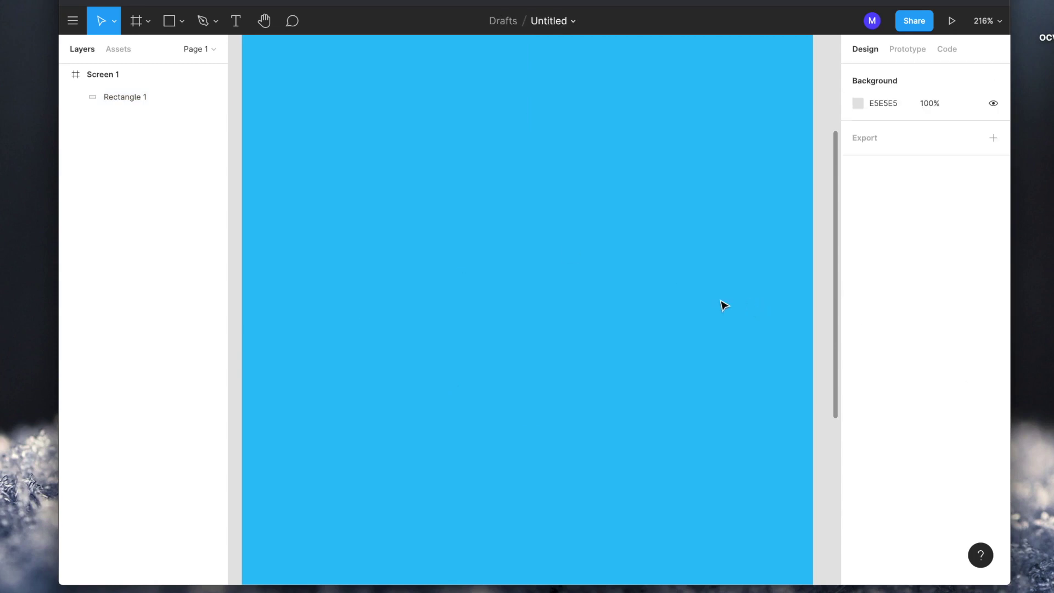
pyautogui.scroll(-1, 675, 306)
# Add a drop shadow effect to the rounded rectangle
pyautogui.click(526, 318)
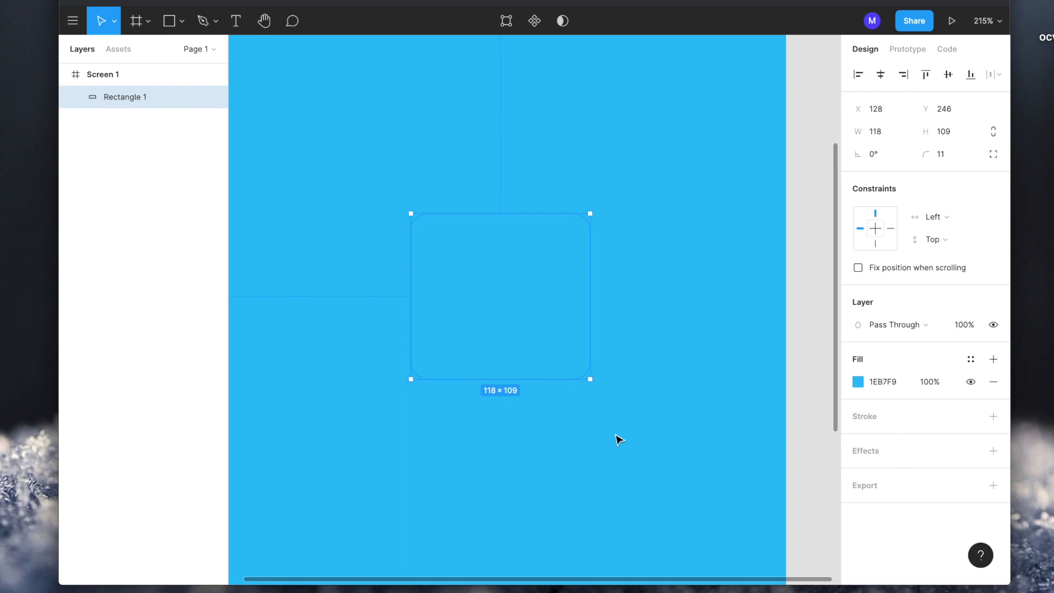
pyautogui.click(993, 451)
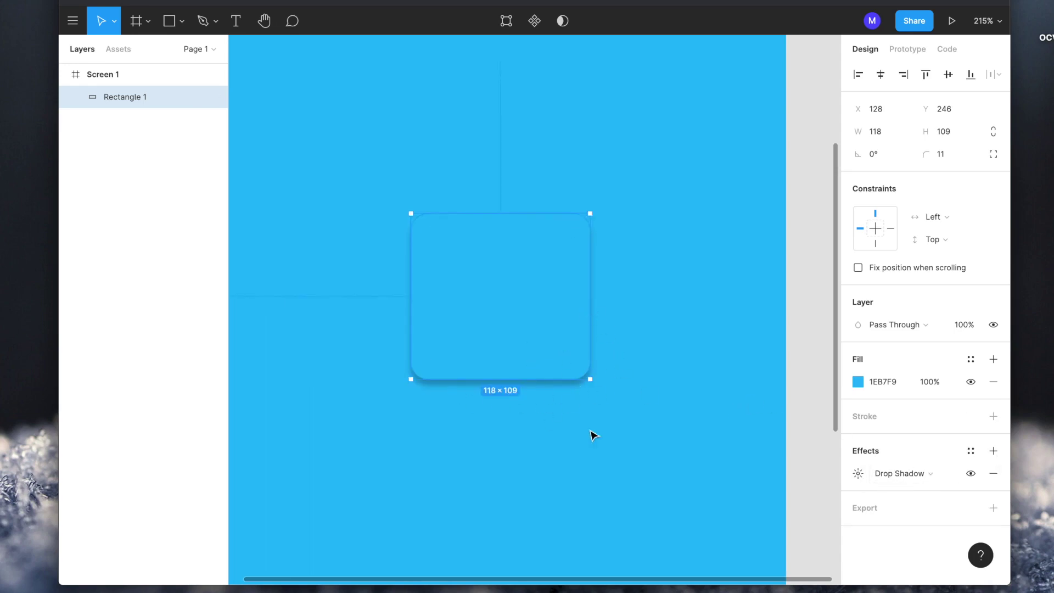
pyautogui.click(636, 426)
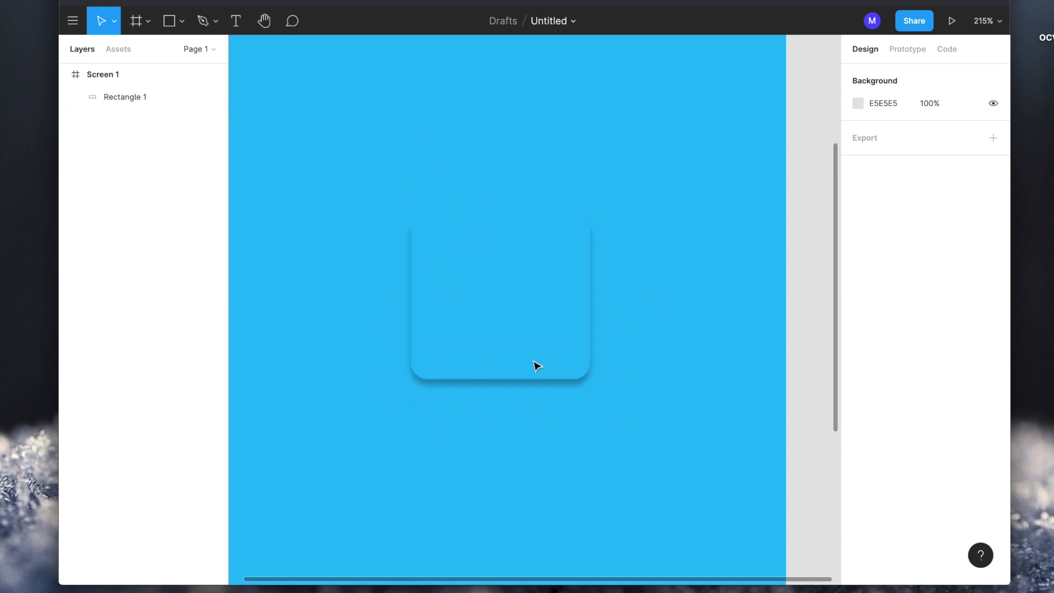
# Set the rectangle's drop shadow to blur 10, X offset 6 and Y offset 6
pyautogui.click(522, 335)
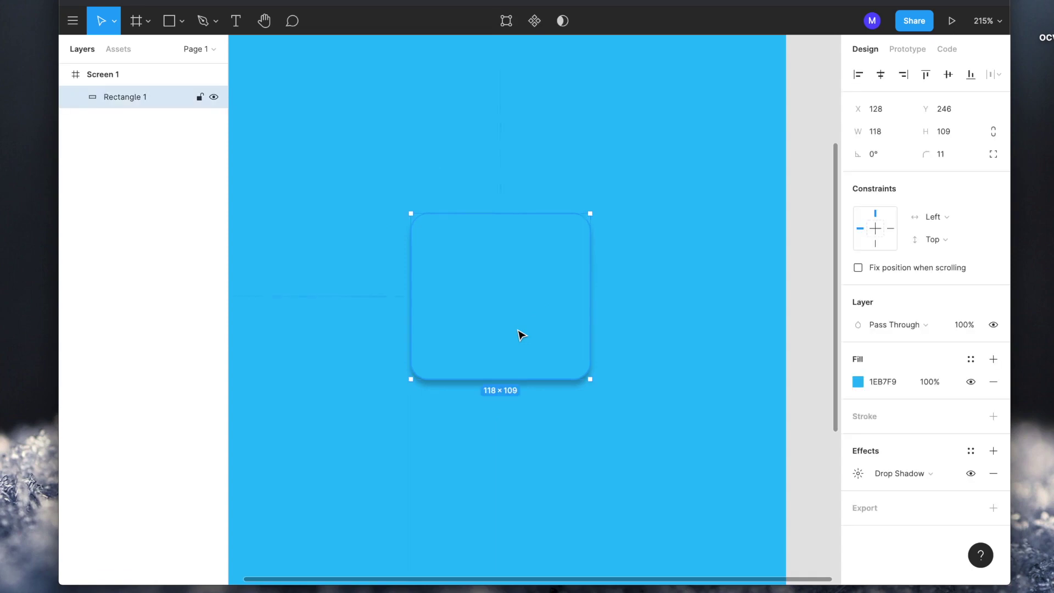
pyautogui.click(854, 477)
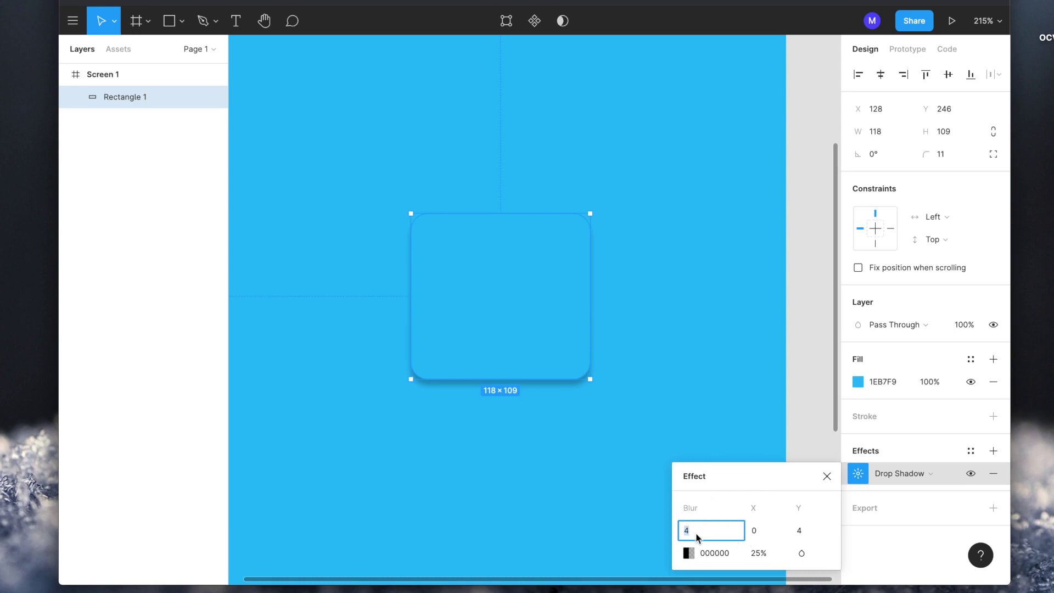
pyautogui.press('Return')
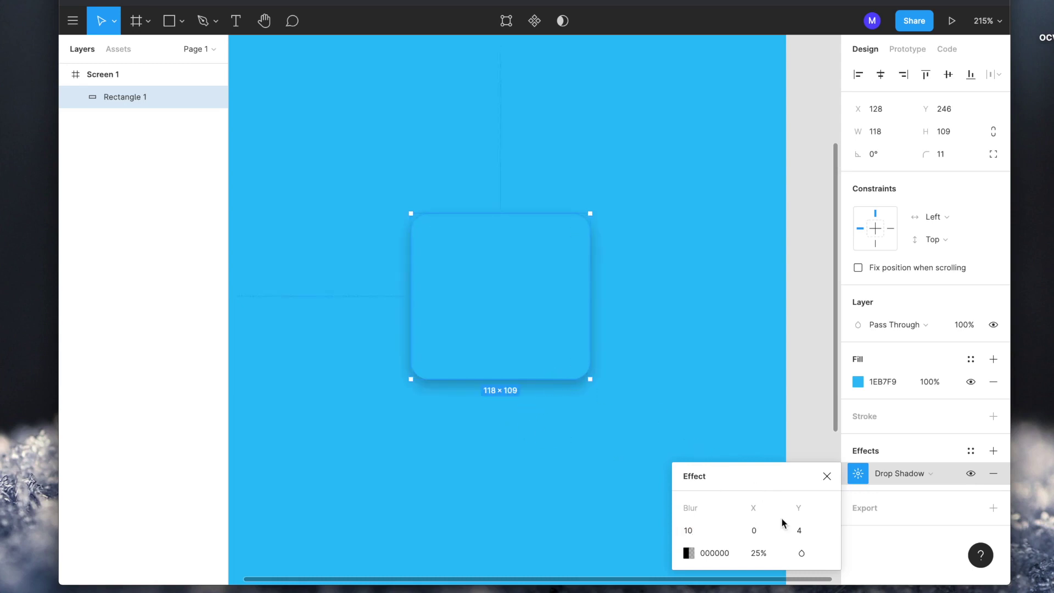
pyautogui.click(766, 531)
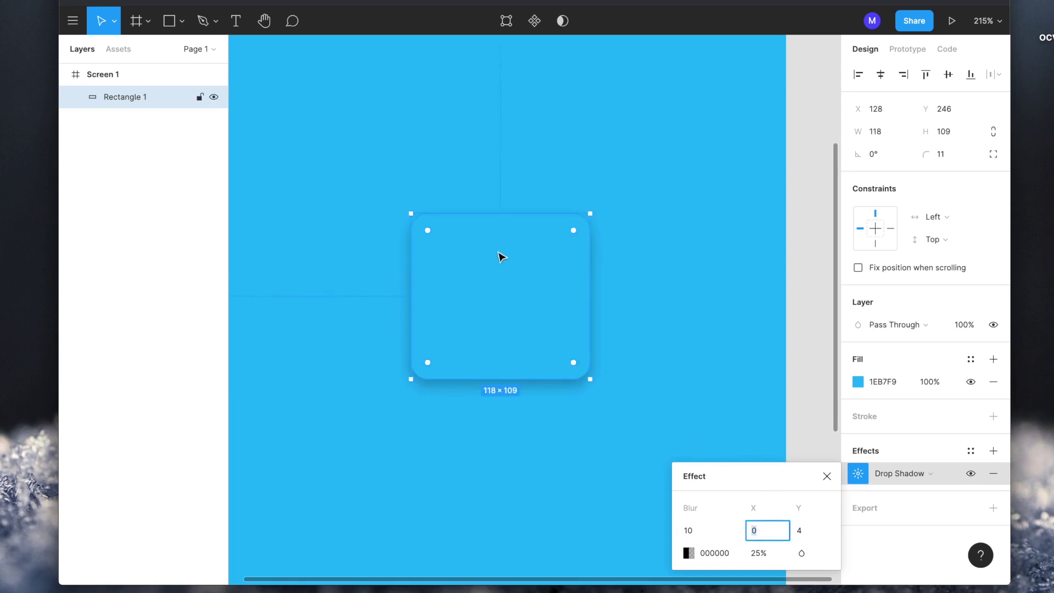
pyautogui.write('6')
pyautogui.click(805, 528)
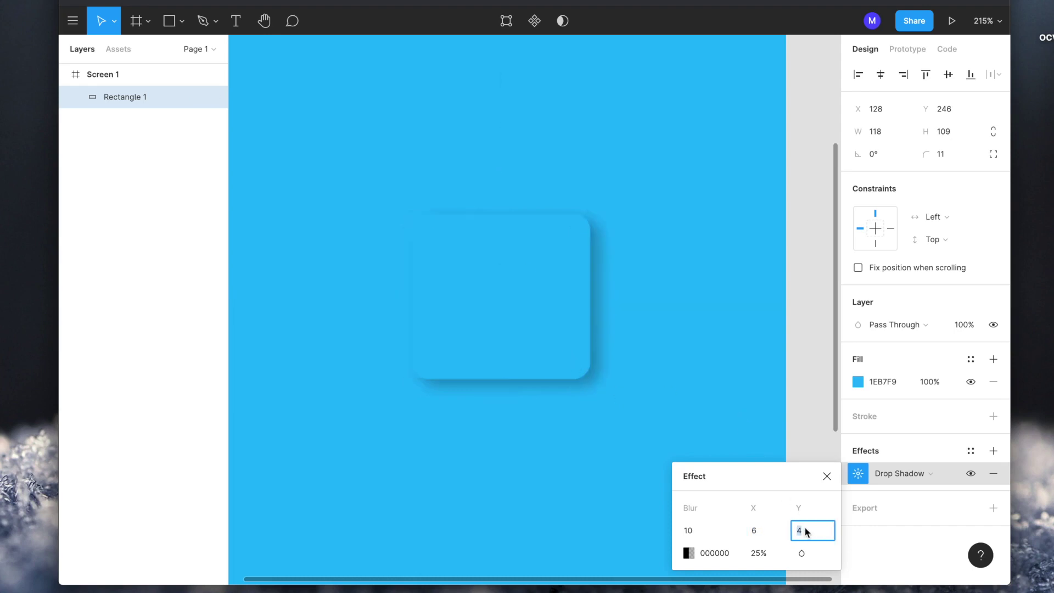
pyautogui.write('6')
pyautogui.press('Return')
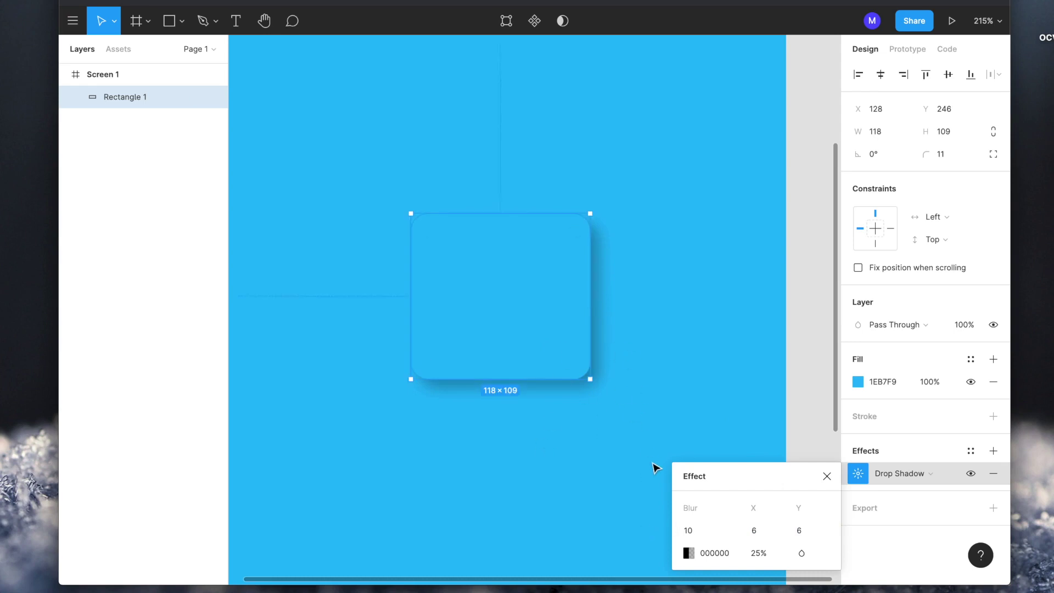
# Try a drop shadow blur of 5, and return the blur to 10
pyautogui.click(691, 531)
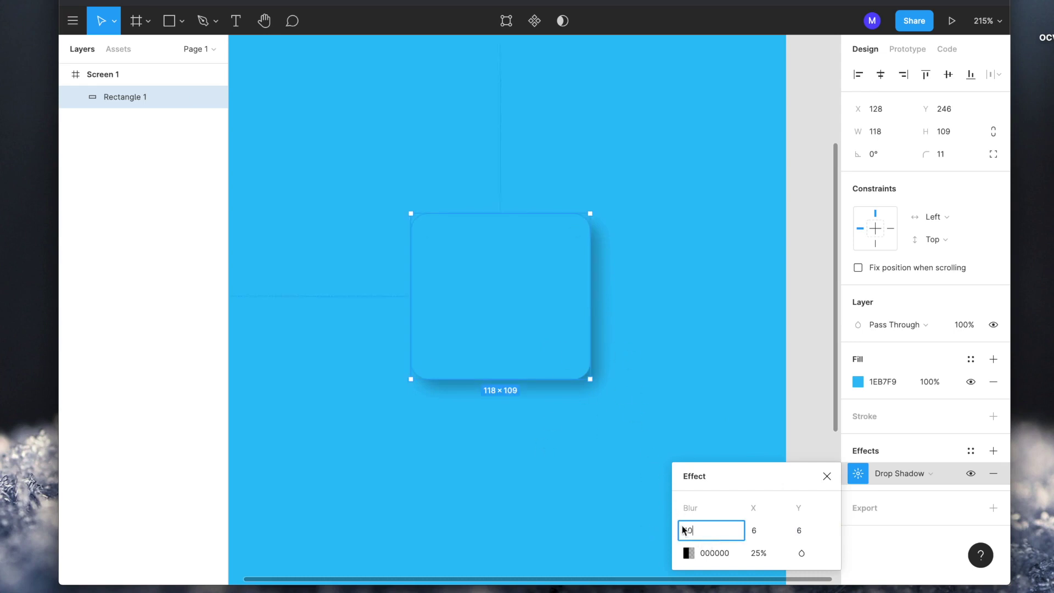
pyautogui.write('5')
pyautogui.click(776, 531)
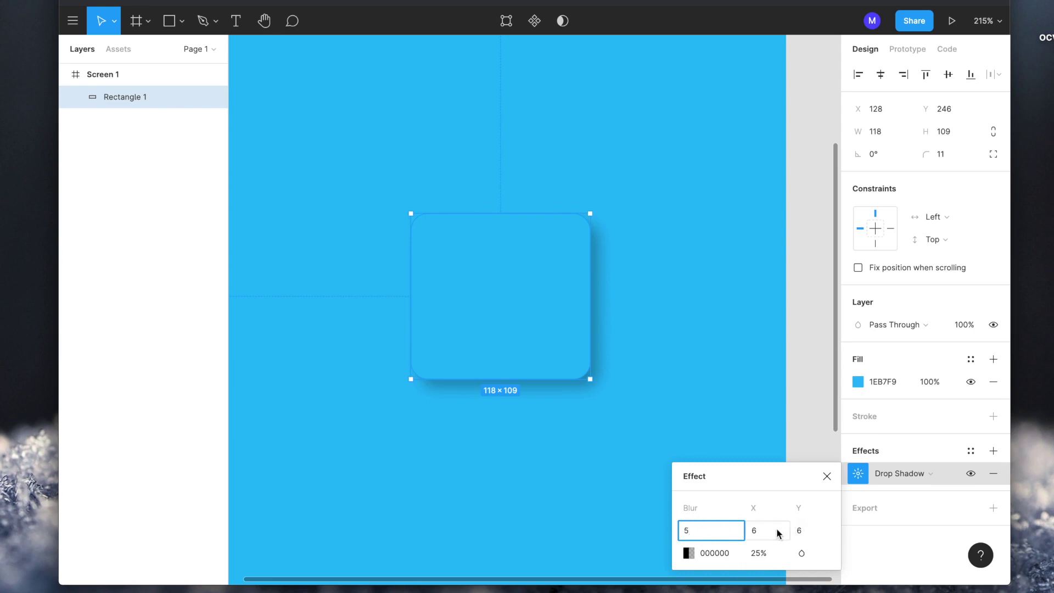
pyautogui.click(724, 535)
pyautogui.write('210')
pyautogui.press('Return')
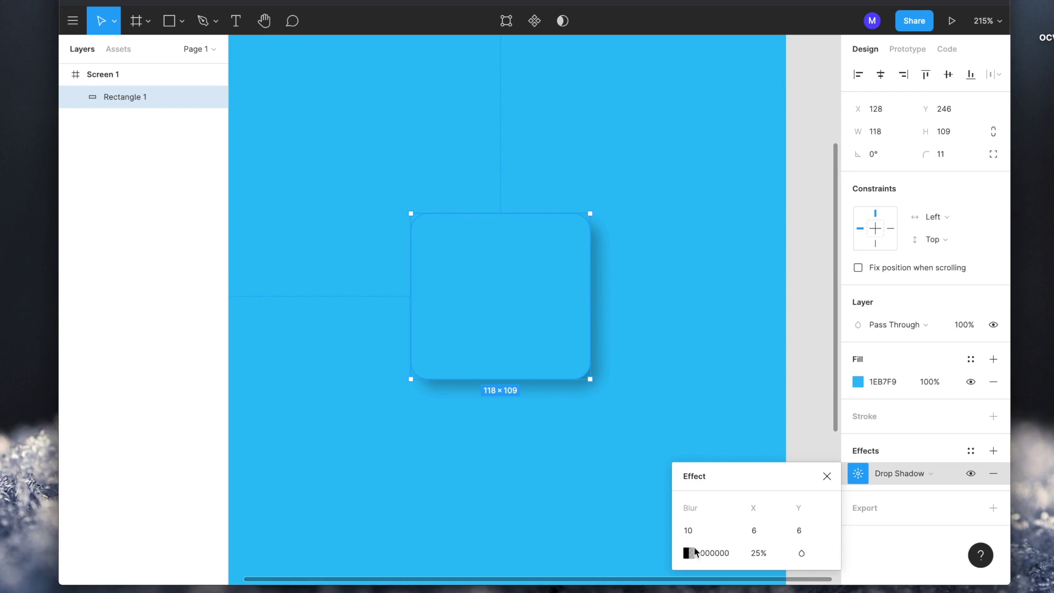
# Lower the opacity of the black drop shadow to 9%
pyautogui.click(690, 553)
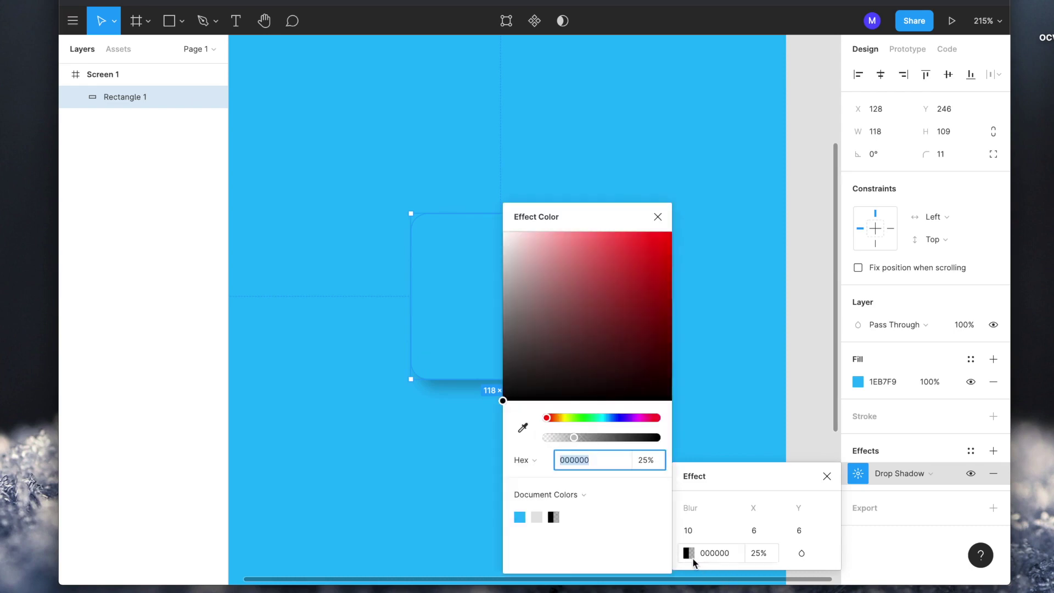
pyautogui.moveTo(578, 219); pyautogui.dragTo(740, 161)
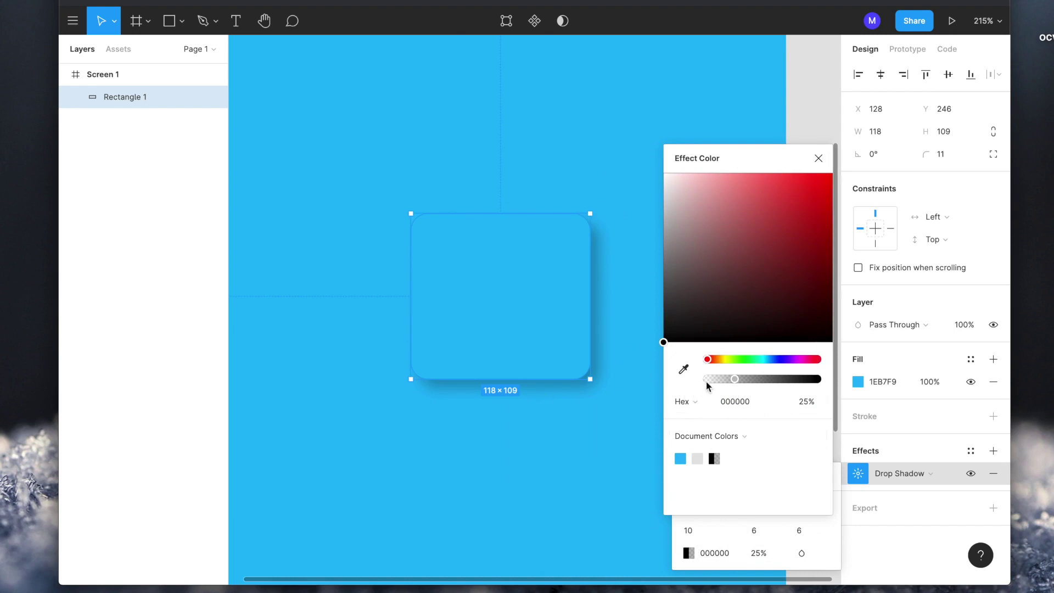
pyautogui.moveTo(733, 380); pyautogui.dragTo(717, 379)
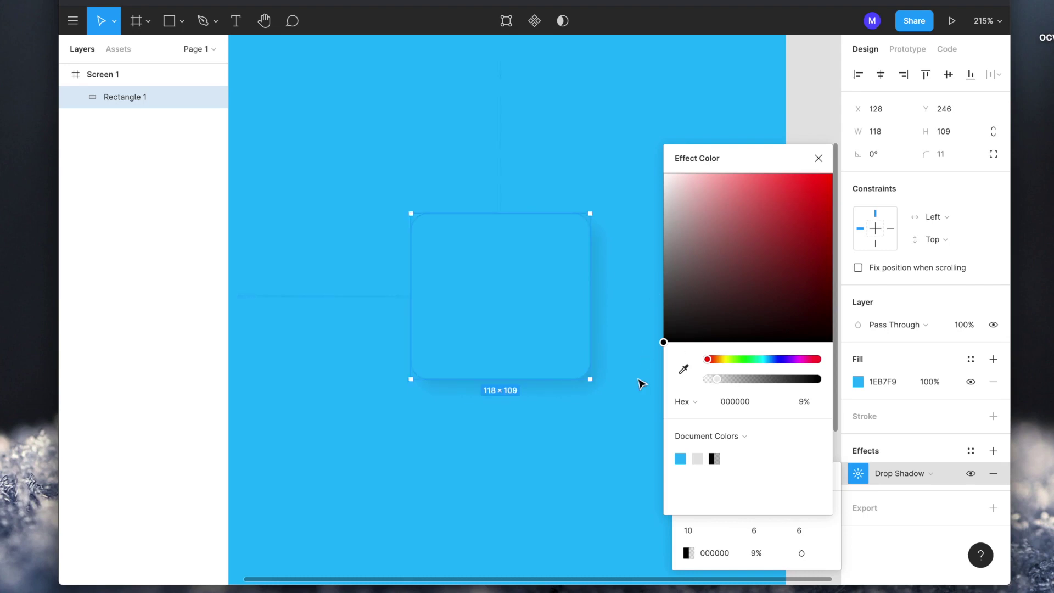
pyautogui.click(818, 159)
pyautogui.click(693, 268)
pyautogui.click(541, 341)
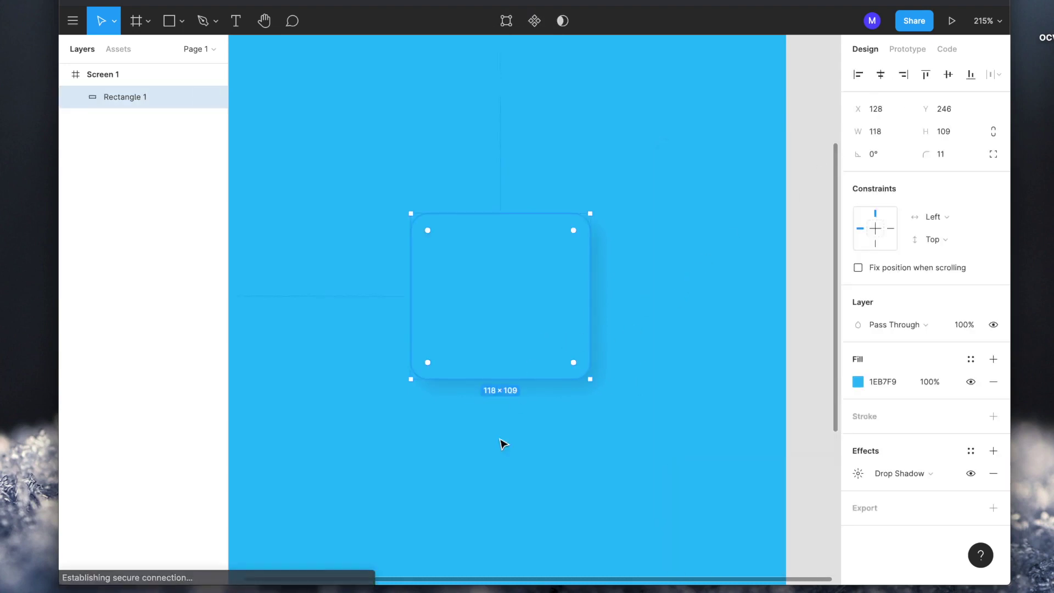
pyautogui.click(503, 445)
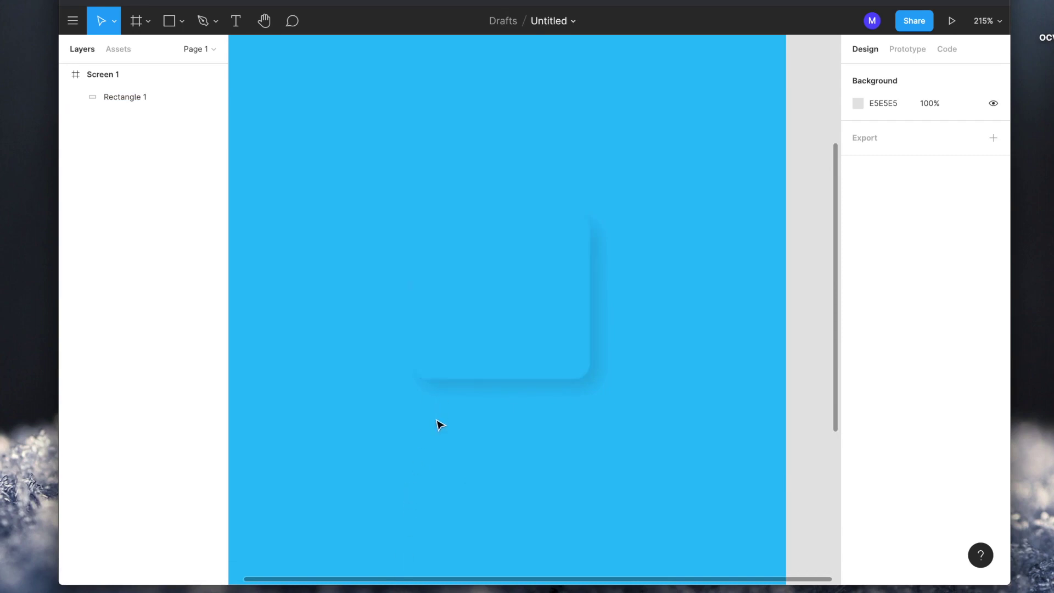
pyautogui.click(461, 331)
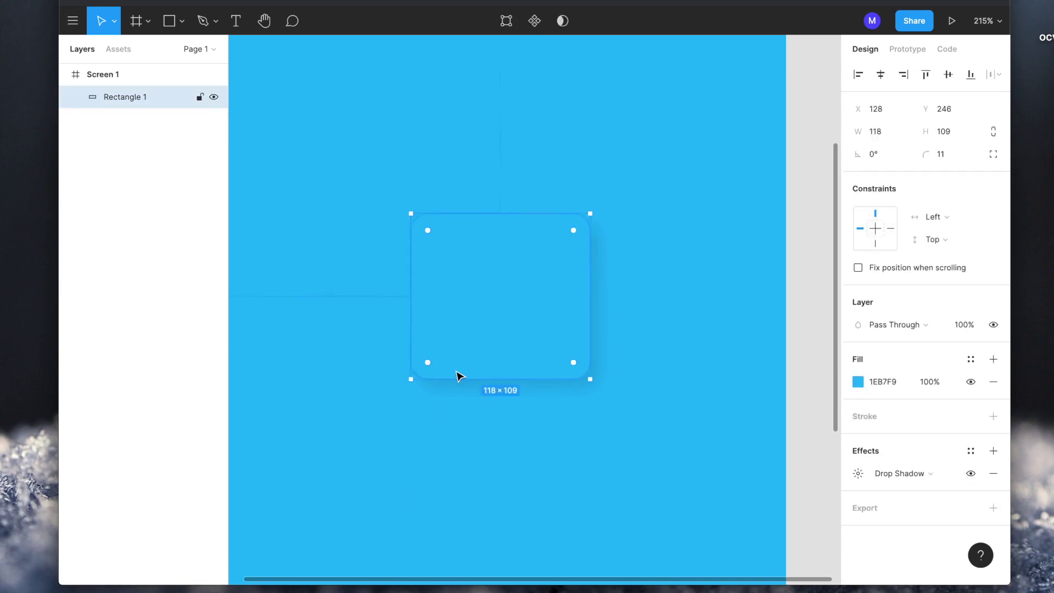
pyautogui.click(459, 439)
pyautogui.click(513, 347)
pyautogui.click(446, 419)
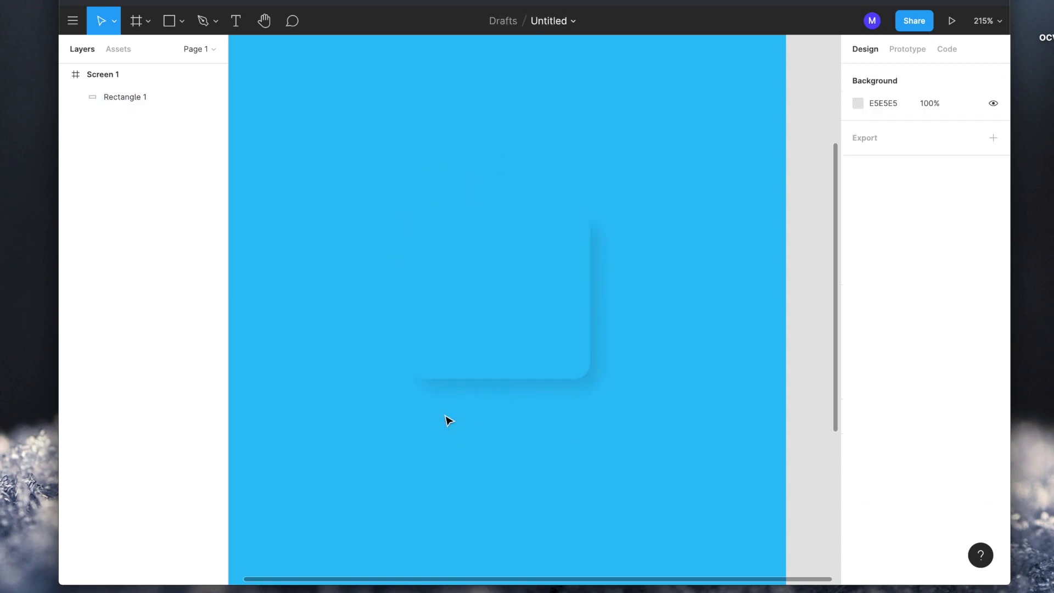
# Add a second drop shadow effect to the rectangle
pyautogui.click(499, 315)
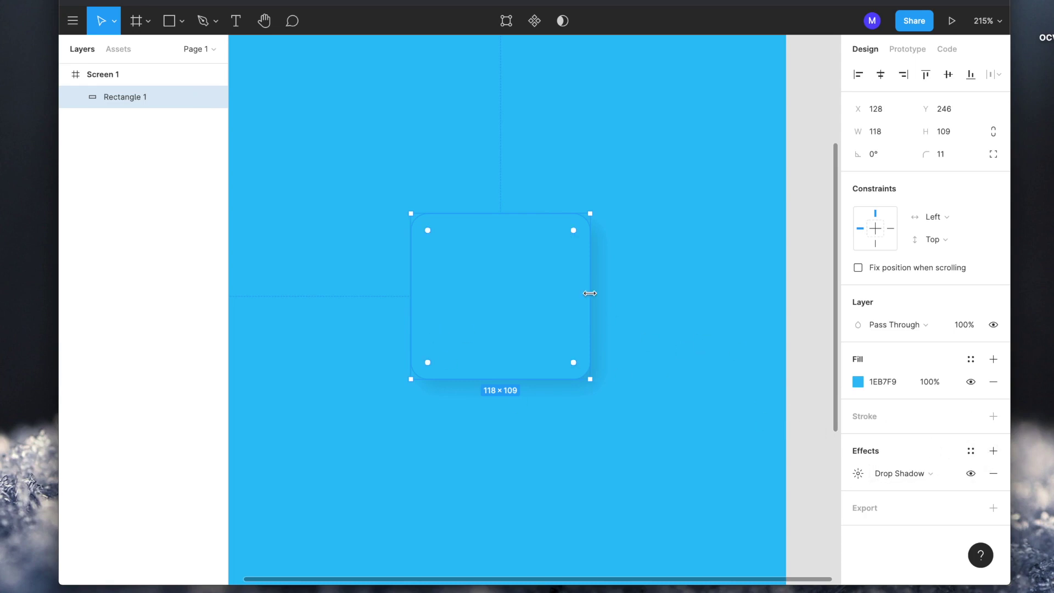
pyautogui.click(993, 451)
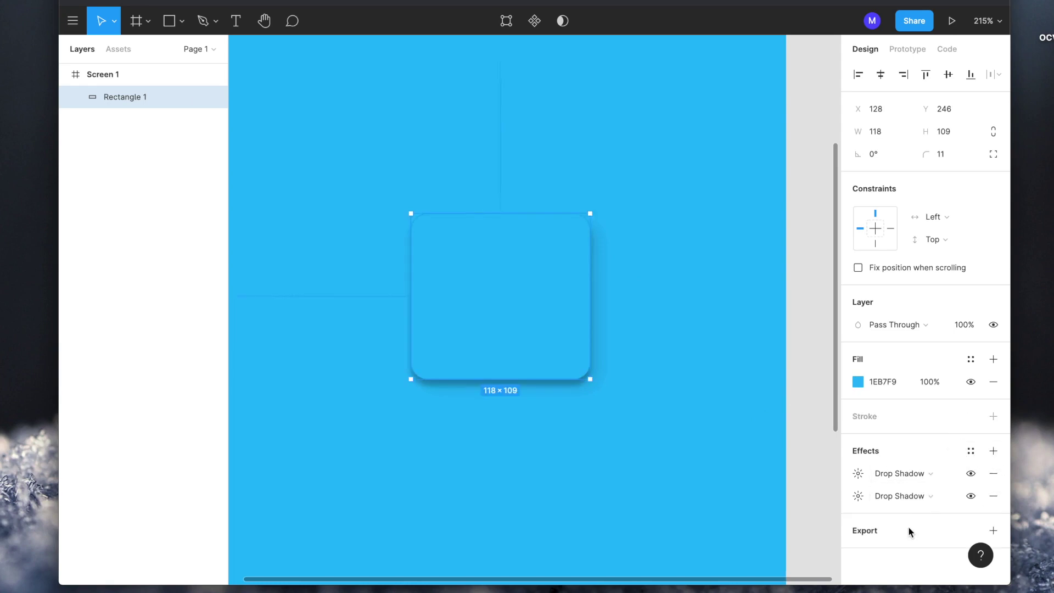
pyautogui.click(976, 495)
pyautogui.click(976, 495)
pyautogui.click(858, 497)
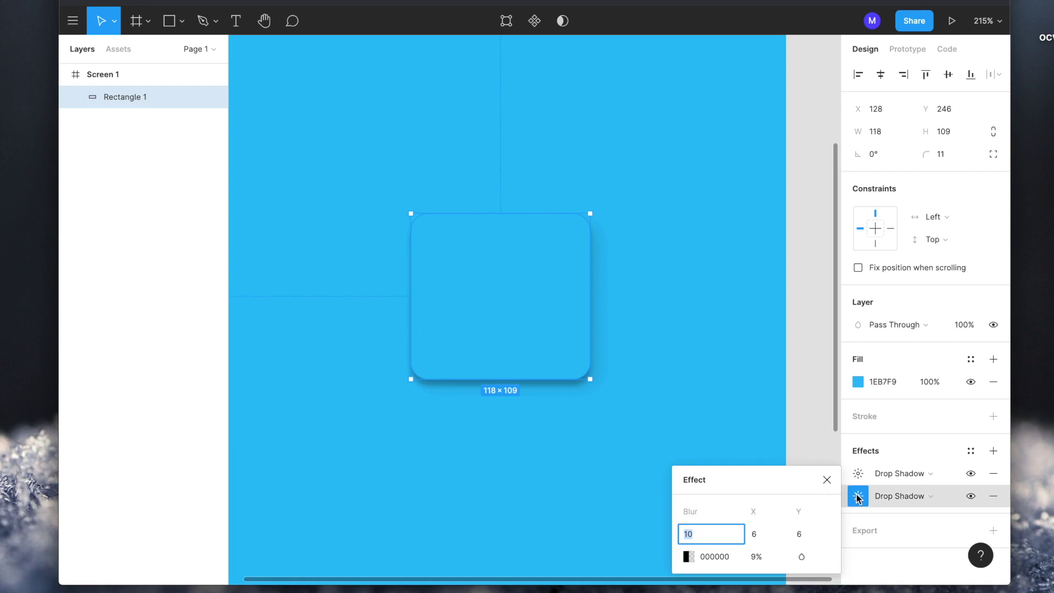
pyautogui.click(826, 480)
# Set the newly added drop shadow to blur 10, X offset -6 and Y offset -6
pyautogui.click(859, 476)
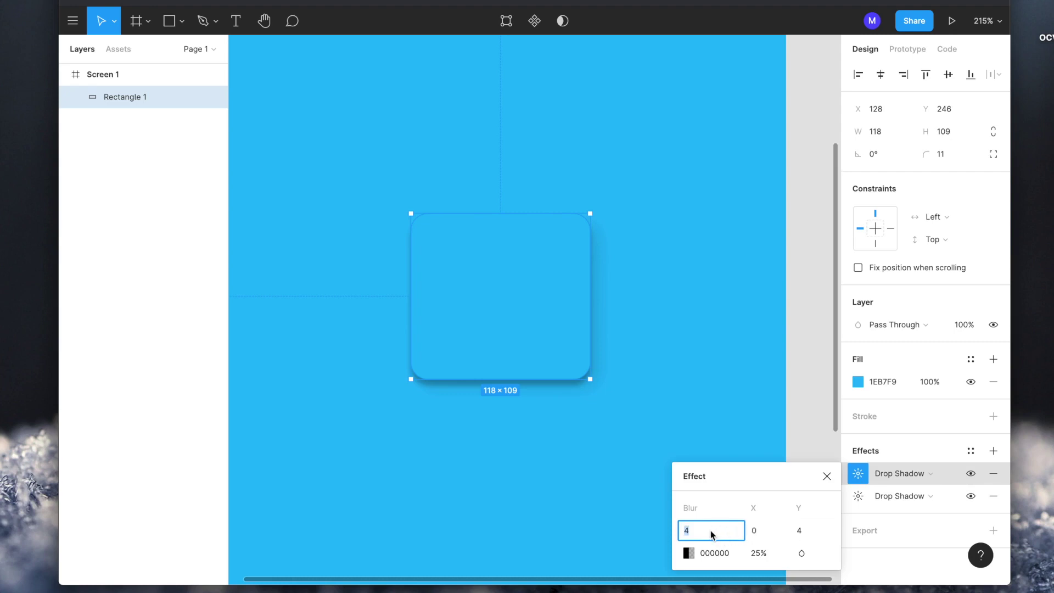
pyautogui.write('10')
pyautogui.press('Return')
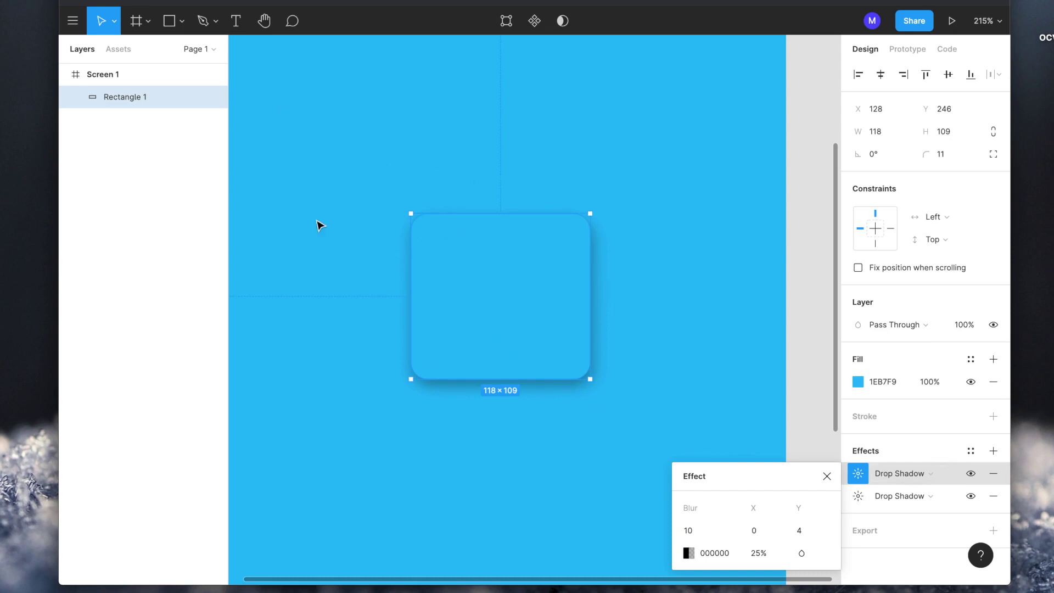
pyautogui.click(767, 534)
pyautogui.write('-6')
pyautogui.click(822, 530)
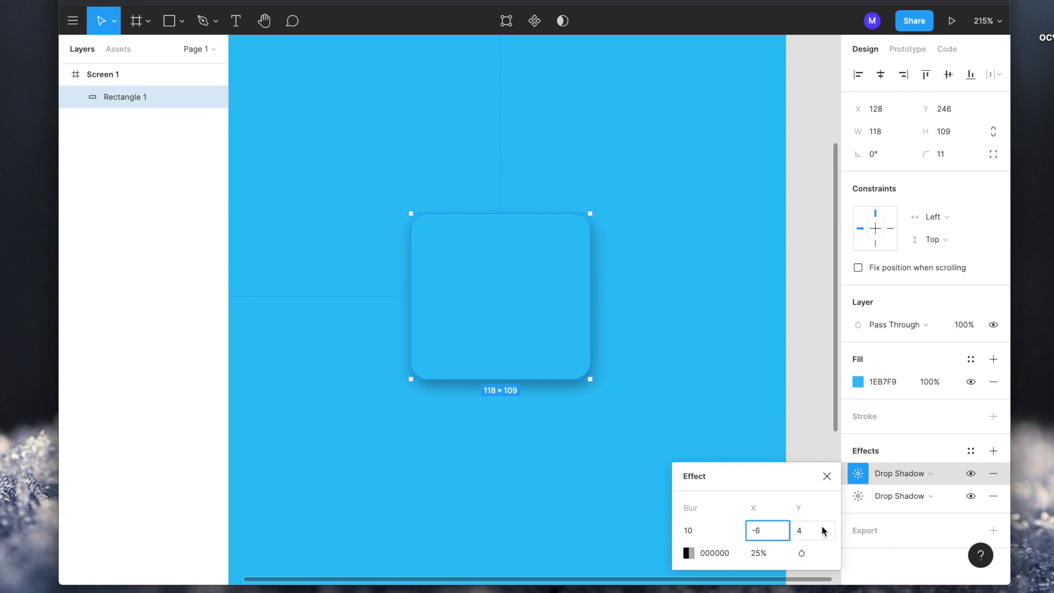
pyautogui.write('-6')
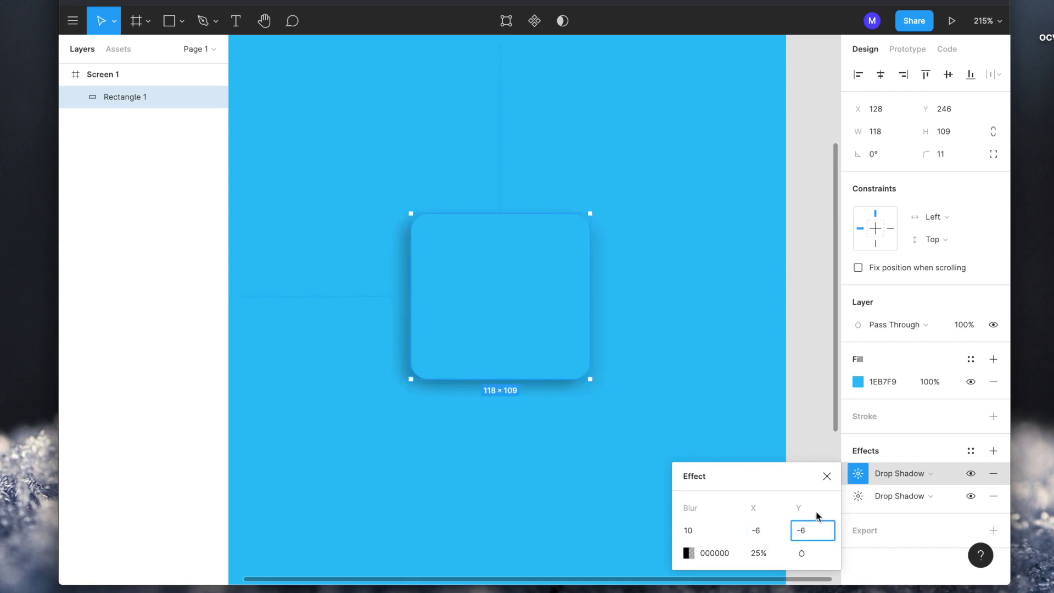
pyautogui.press('Return')
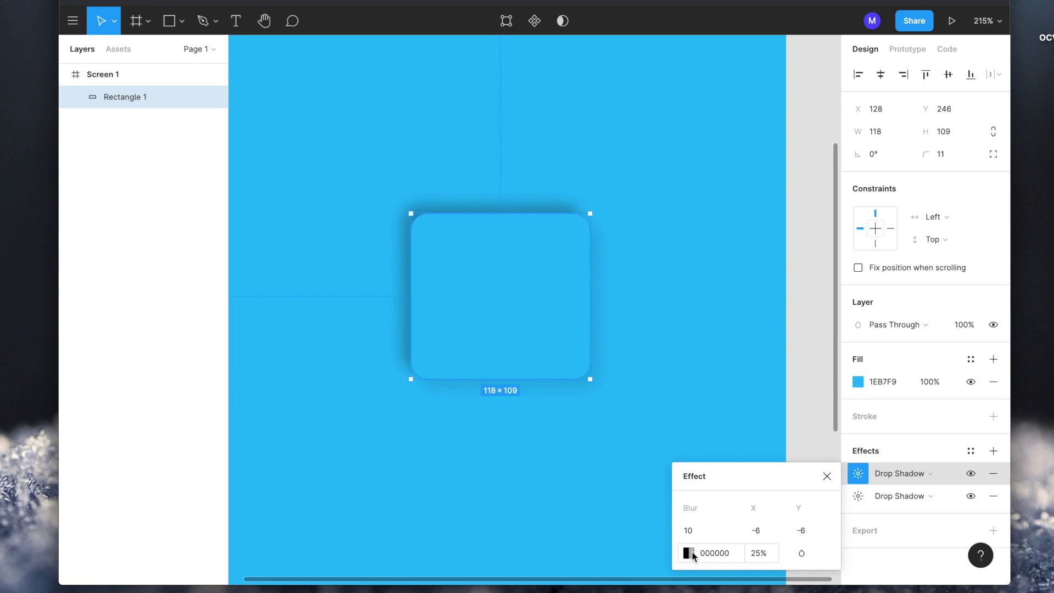
# Change the second drop shadow's color to white FFFFFF with 6% opacity
pyautogui.click(689, 553)
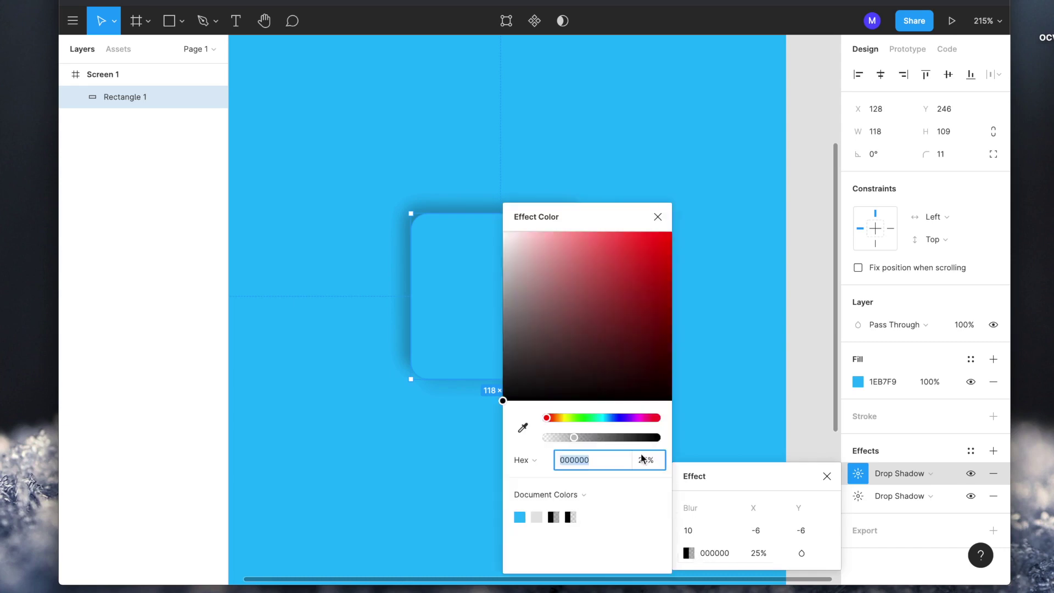
pyautogui.moveTo(661, 207); pyautogui.dragTo(757, 207)
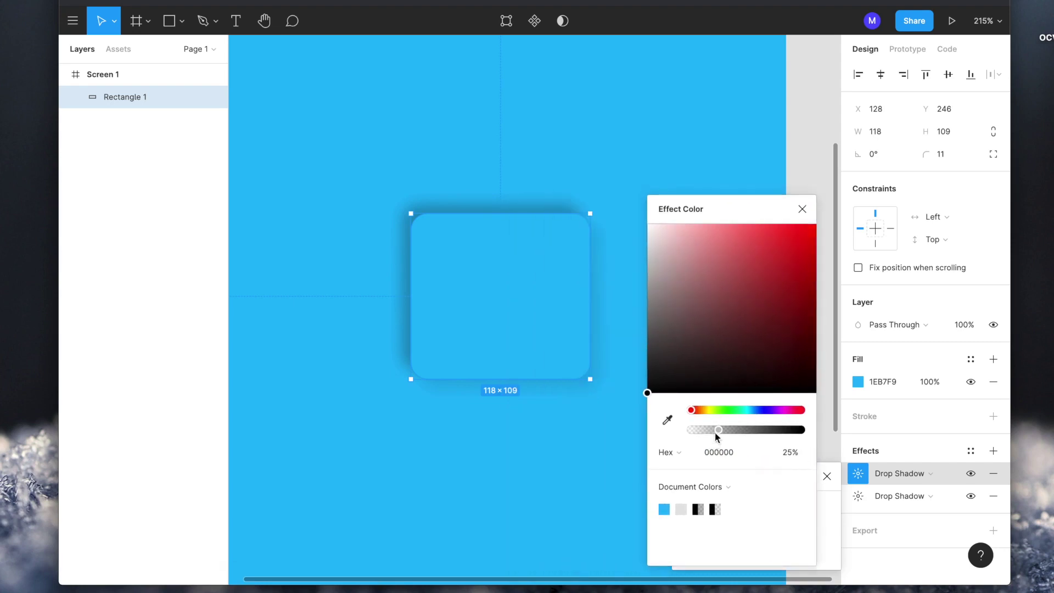
pyautogui.moveTo(715, 432); pyautogui.dragTo(696, 430)
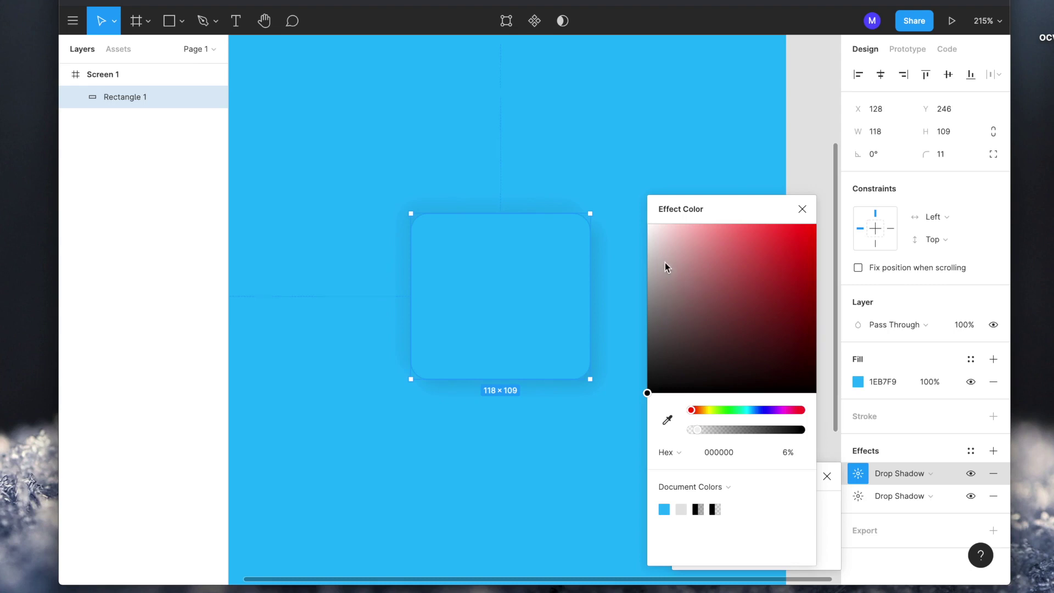
pyautogui.moveTo(664, 262); pyautogui.dragTo(635, 205)
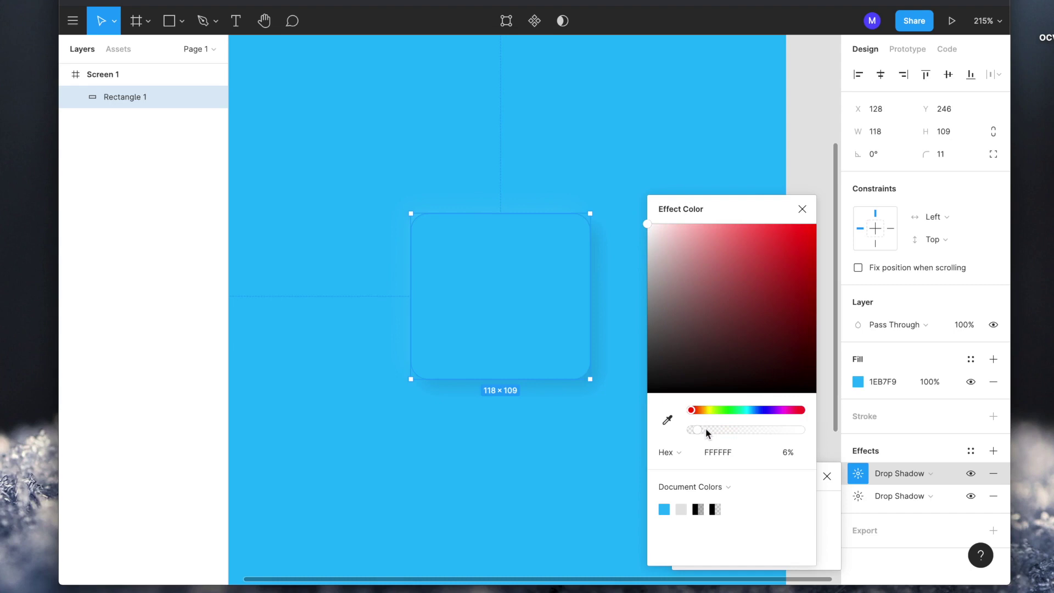
# Fine-tune the white drop shadow's opacity and finish editing the rectangle's effects
pyautogui.moveTo(706, 429)
pyautogui.mouseDown()
pyautogui.moveTo(726, 423)
pyautogui.moveTo(707, 429)
pyautogui.mouseUp()
pyautogui.click(803, 208)
pyautogui.click(706, 233)
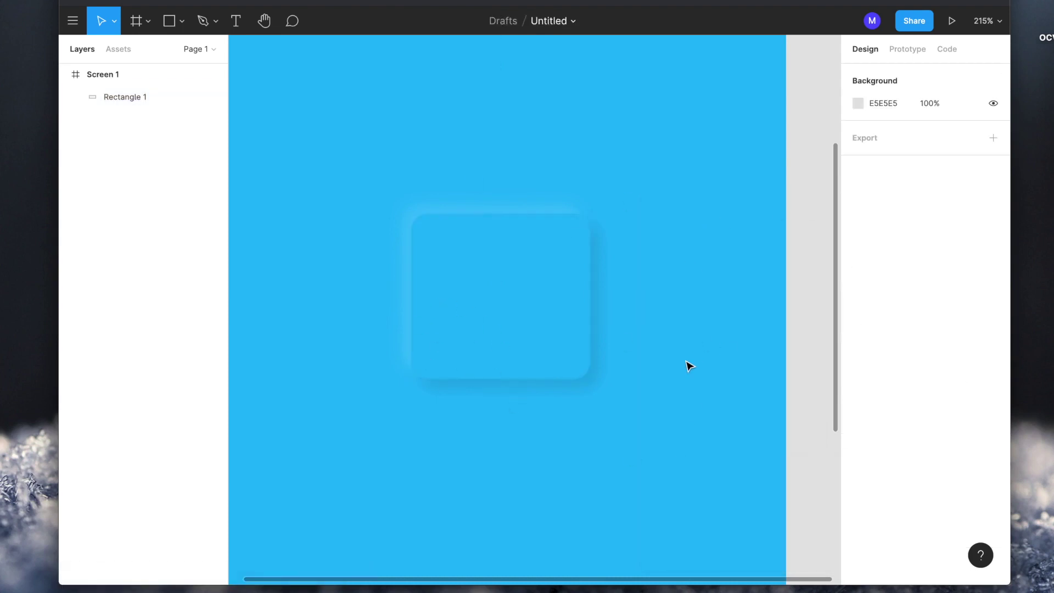
# Examine the rectangle's light and dark shadows within the blue frame at several magnifications
pyautogui.scroll(-5, 690, 366)
pyautogui.scroll(2, 690, 366)
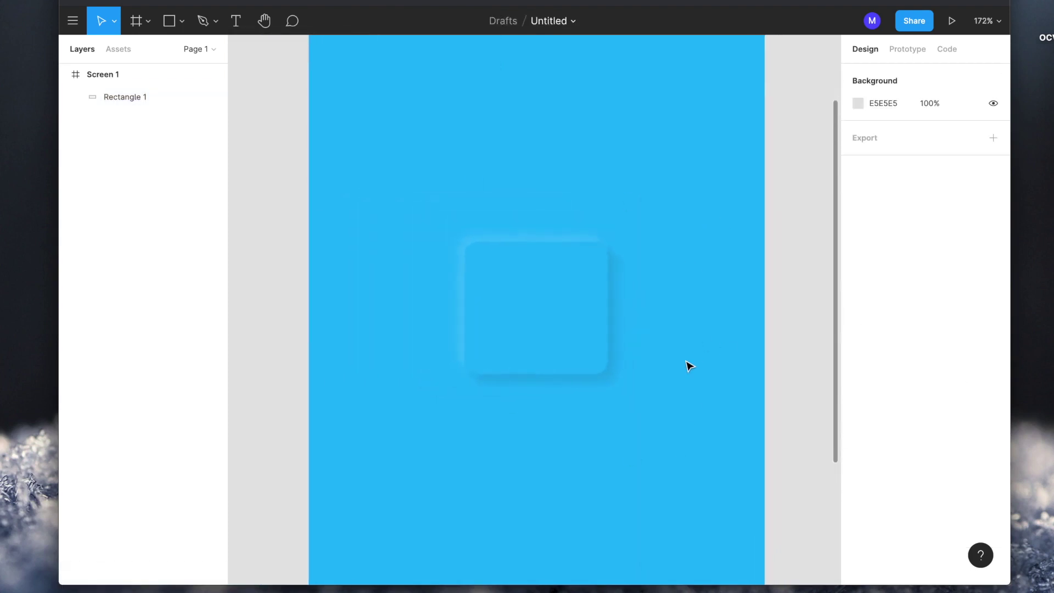
pyautogui.scroll(-5, 690, 366)
pyautogui.scroll(5, 690, 367)
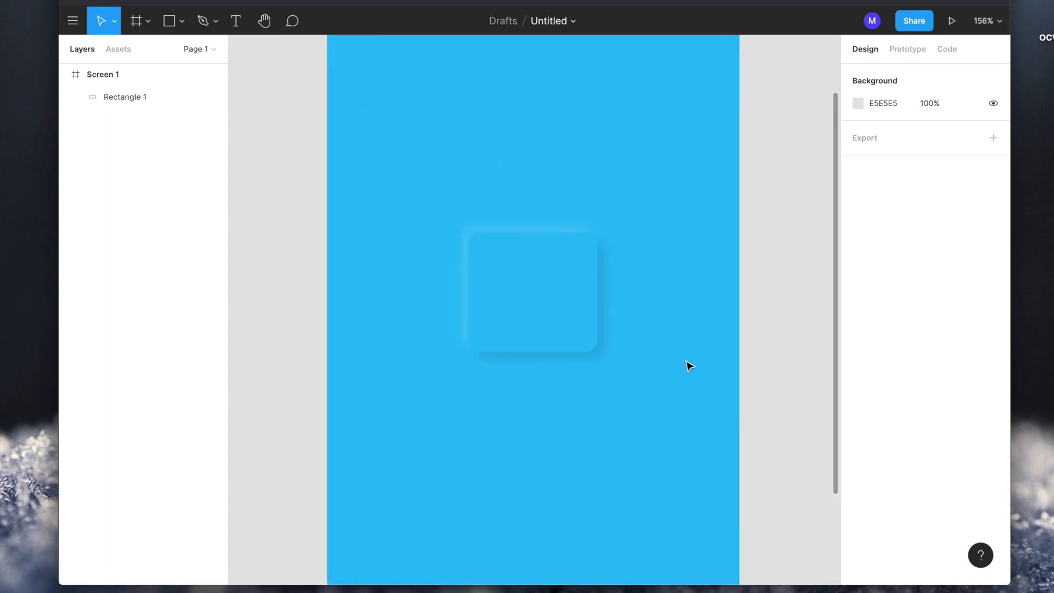
pyautogui.hscroll(2, 665, 363)
pyautogui.scroll(1, 665, 362)
pyautogui.click(484, 314)
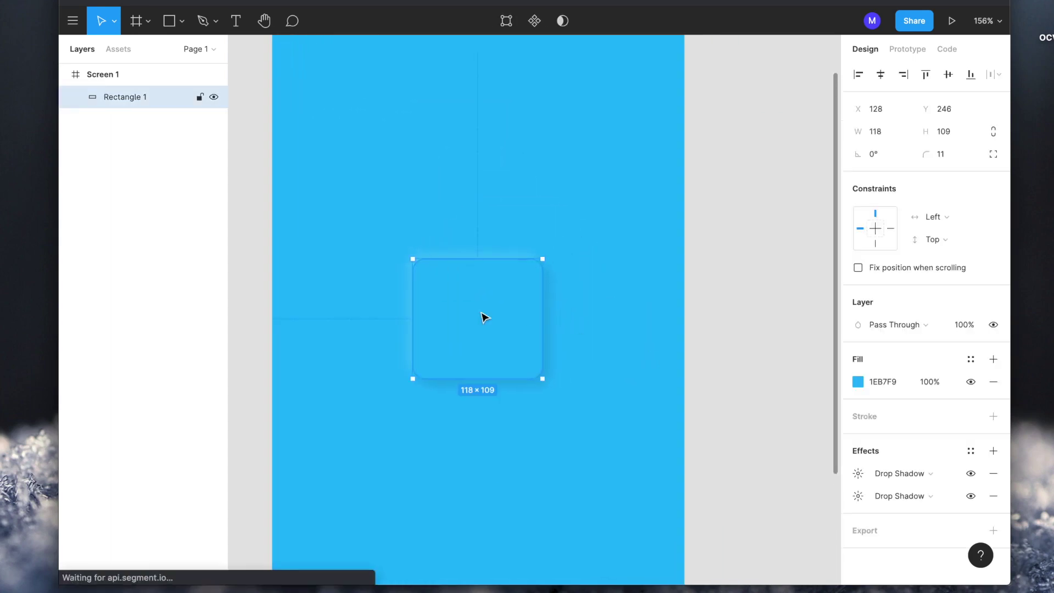
pyautogui.click(618, 302)
pyautogui.scroll(-3, 619, 301)
pyautogui.hscroll(1, 577, 303)
pyautogui.scroll(-1, 576, 303)
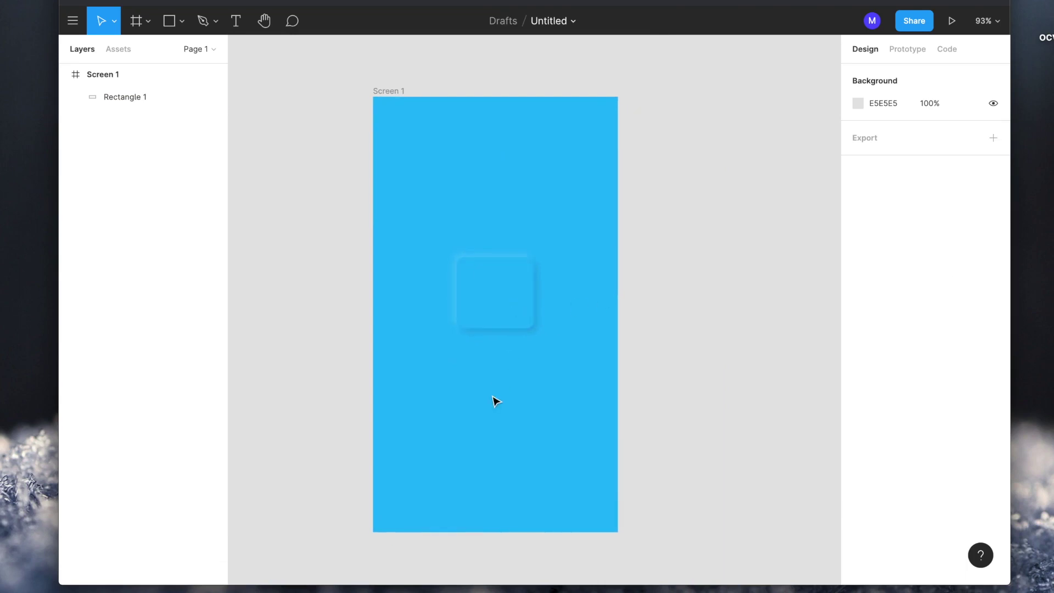
pyautogui.click(472, 280)
pyautogui.click(407, 289)
pyautogui.scroll(4, 402, 344)
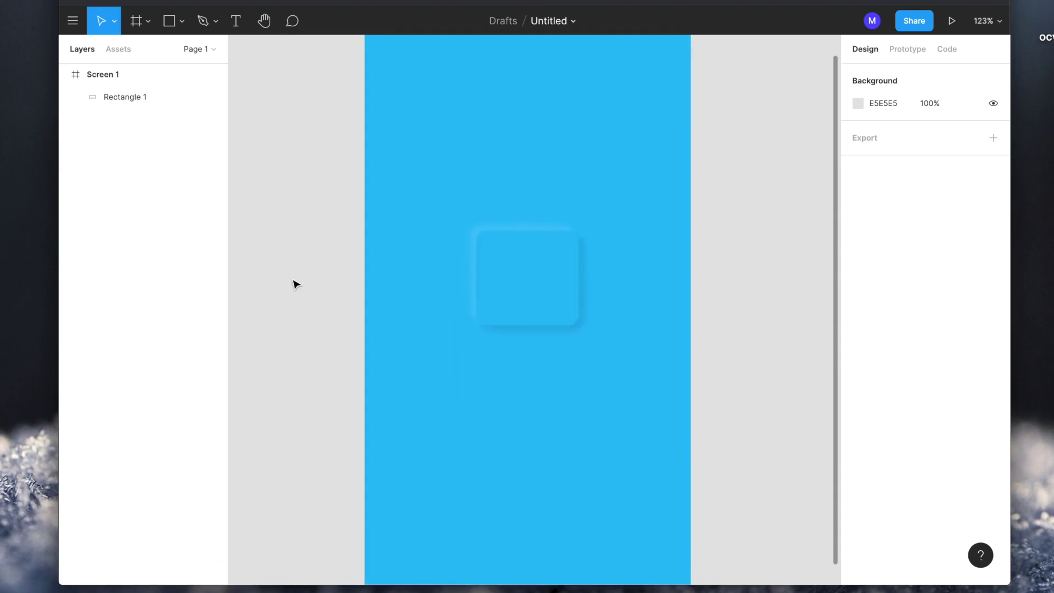
pyautogui.scroll(-1, 295, 283)
# Go to plugin management, browse all available plugins and search them for "icons"
pyautogui.click(71, 24)
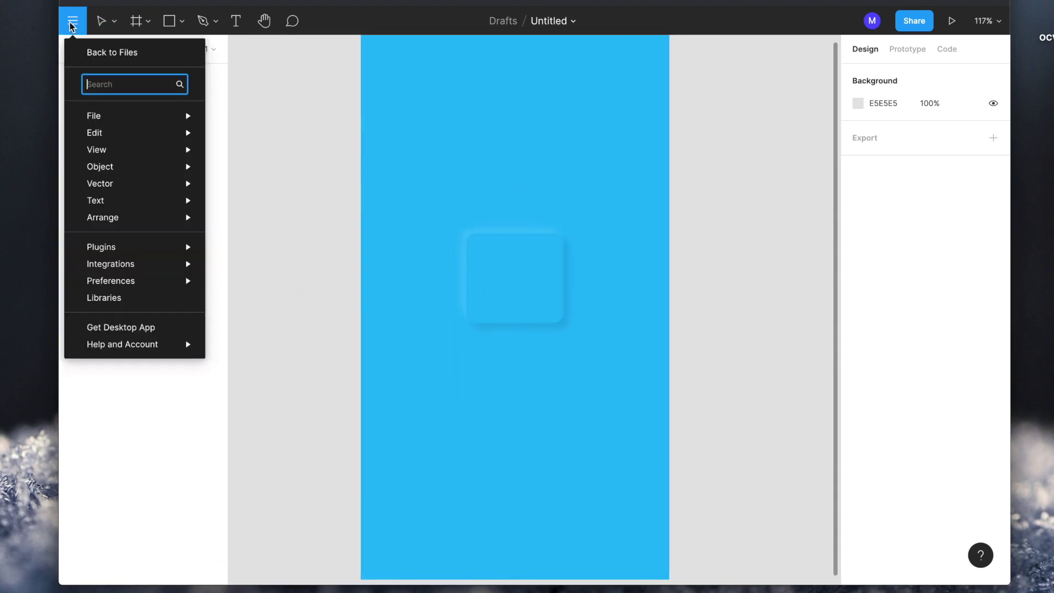
pyautogui.moveTo(111, 245)
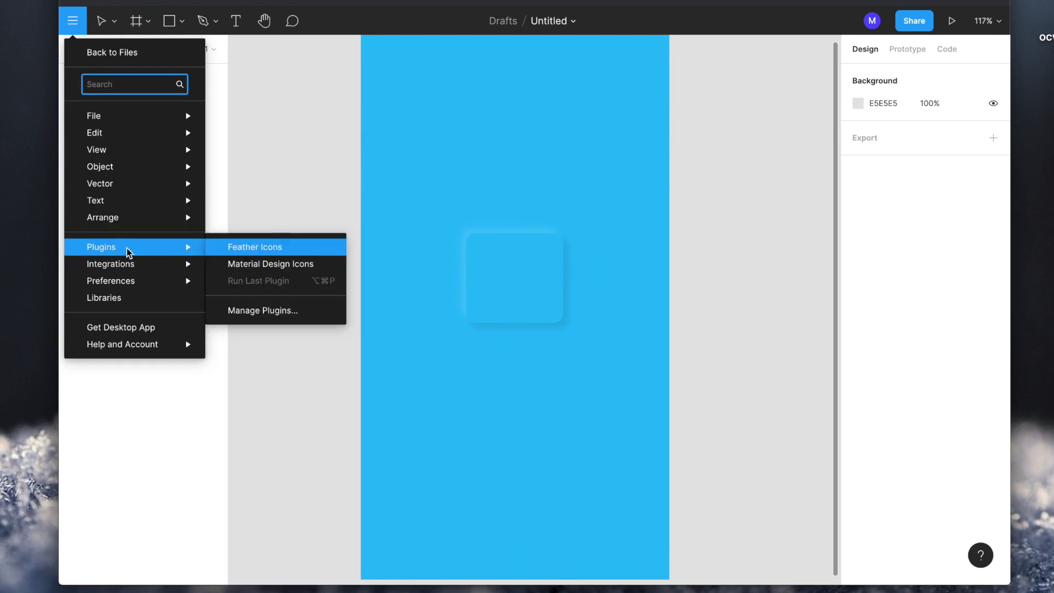
pyautogui.click(256, 311)
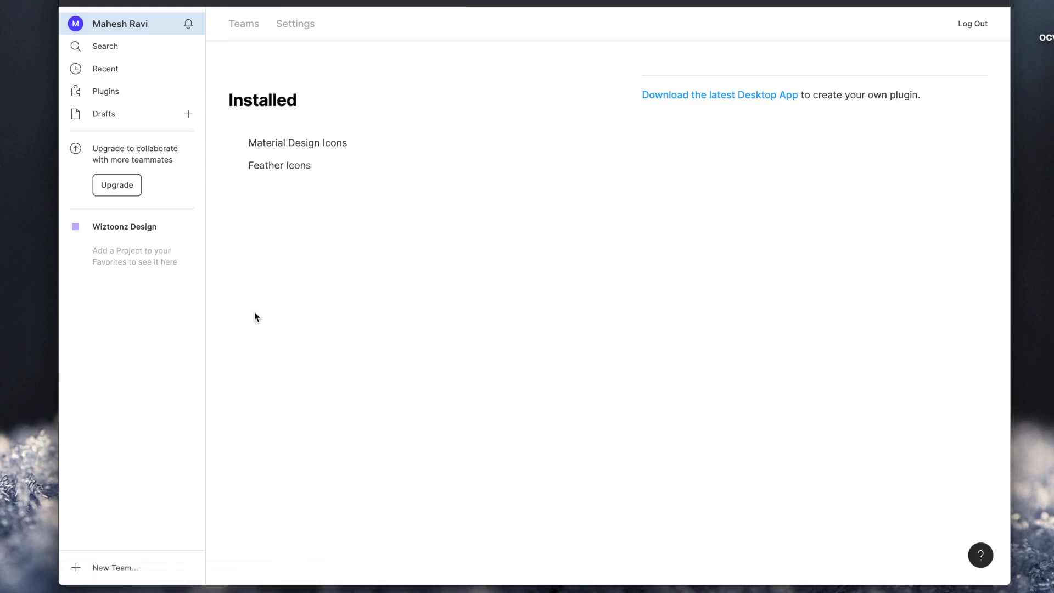
pyautogui.click(107, 93)
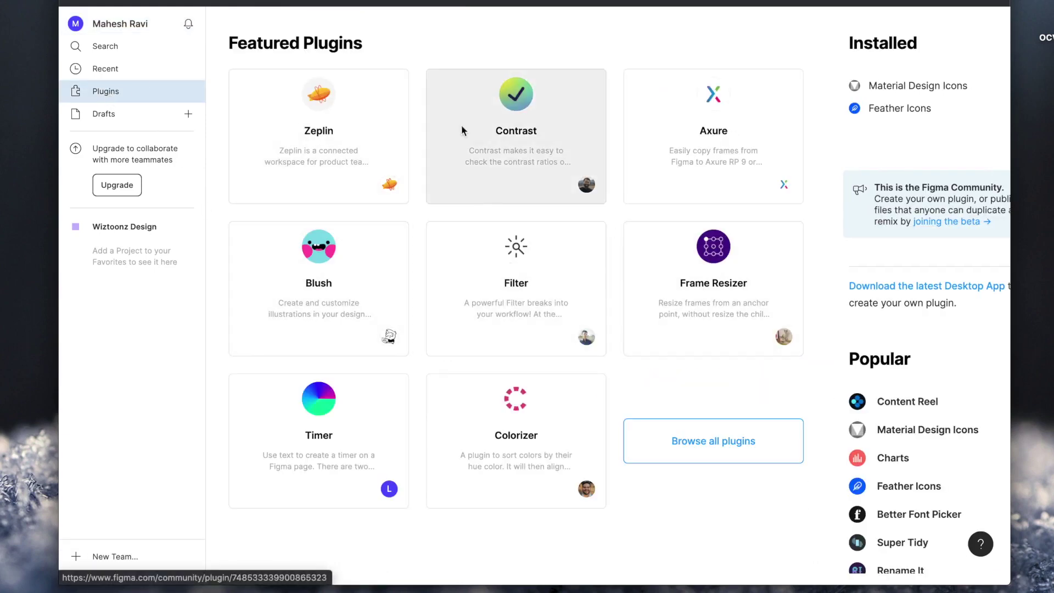
pyautogui.click(716, 439)
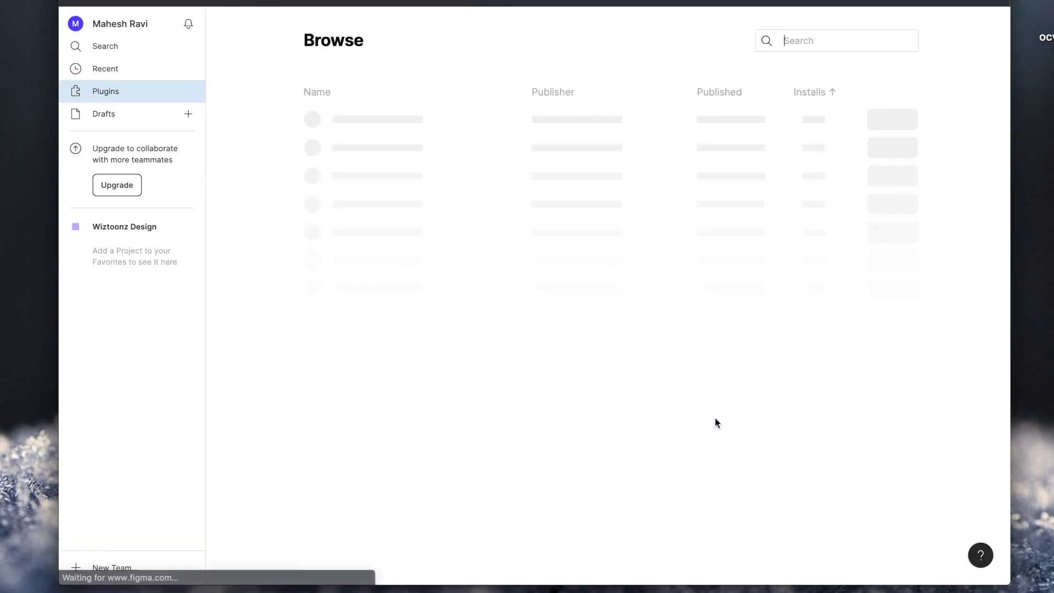
pyautogui.write('icons')
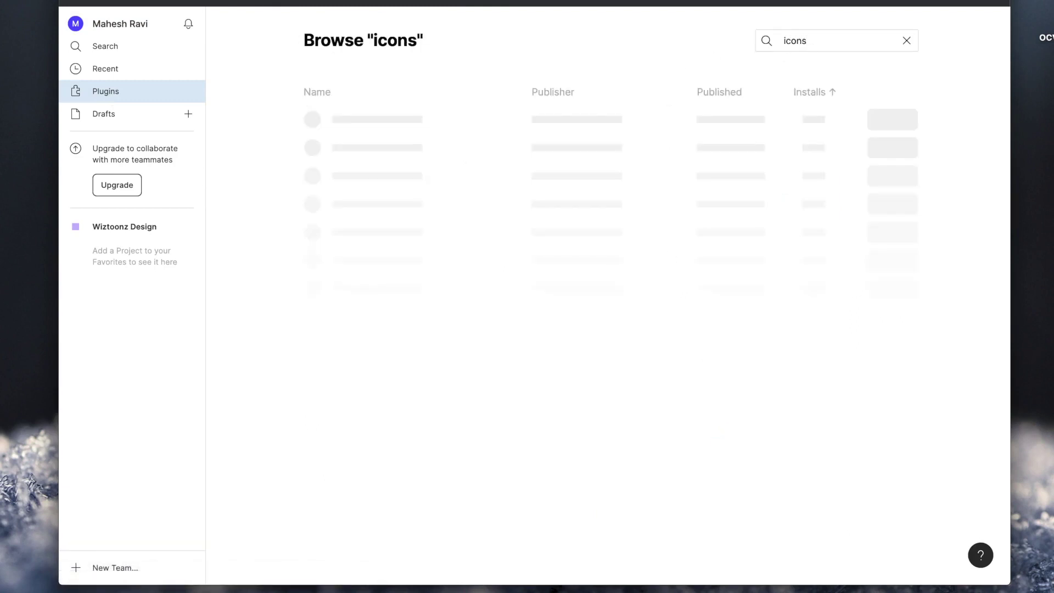
pyautogui.press('super+a')
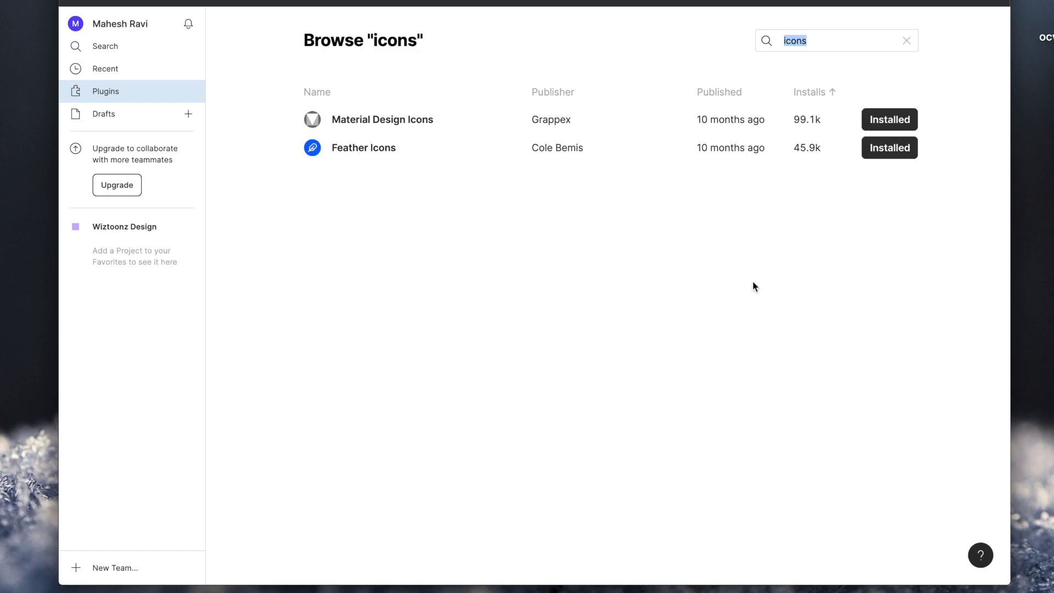
# Return to the Untitled design file and run the Material Design Icons plugin
pyautogui.click(103, 75)
pyautogui.click(324, 143)
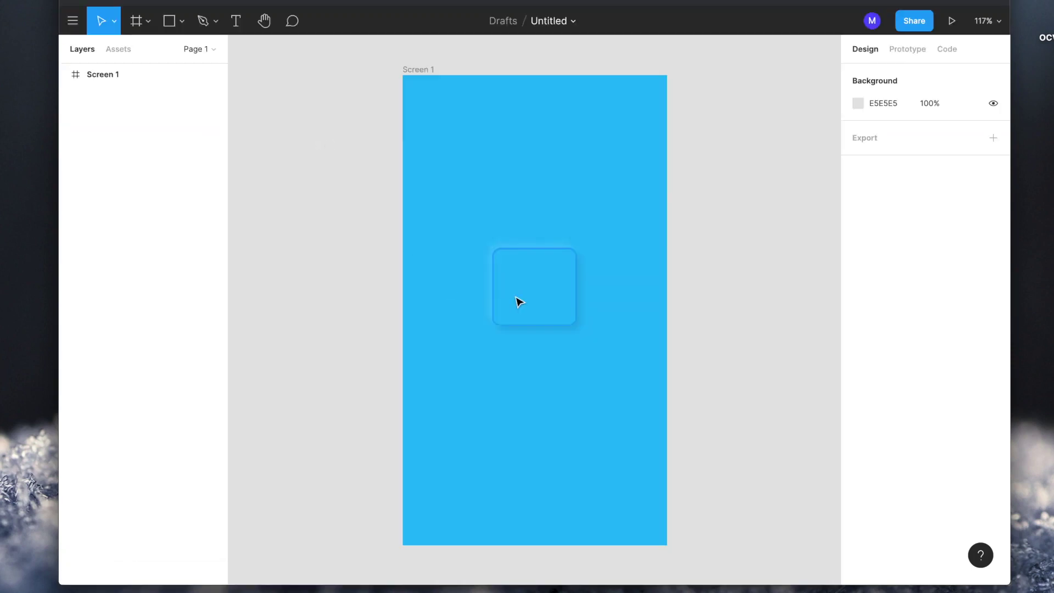
pyautogui.click(73, 21)
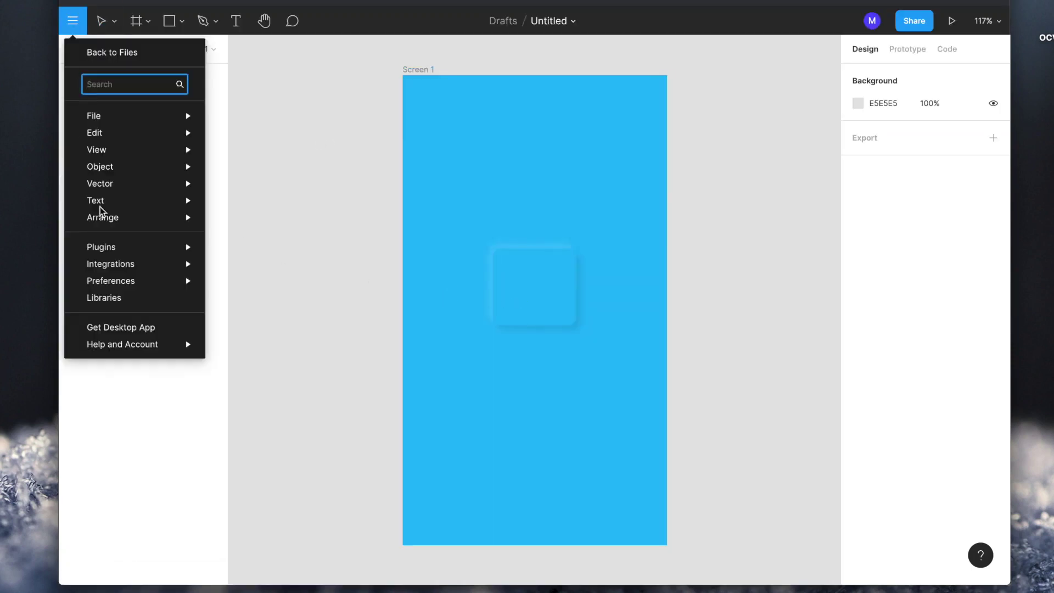
pyautogui.moveTo(116, 257)
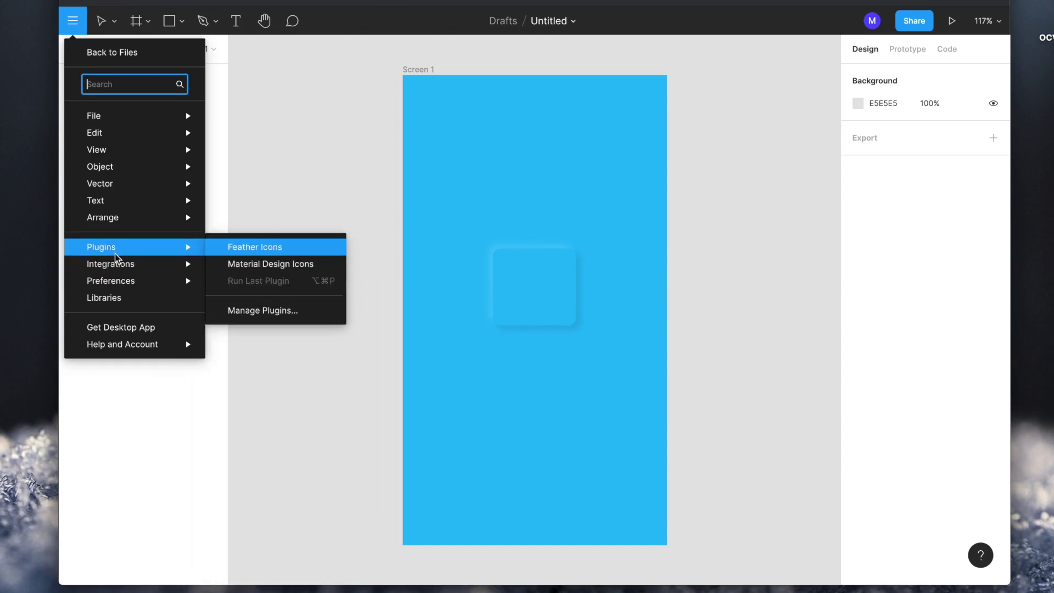
pyautogui.click(236, 264)
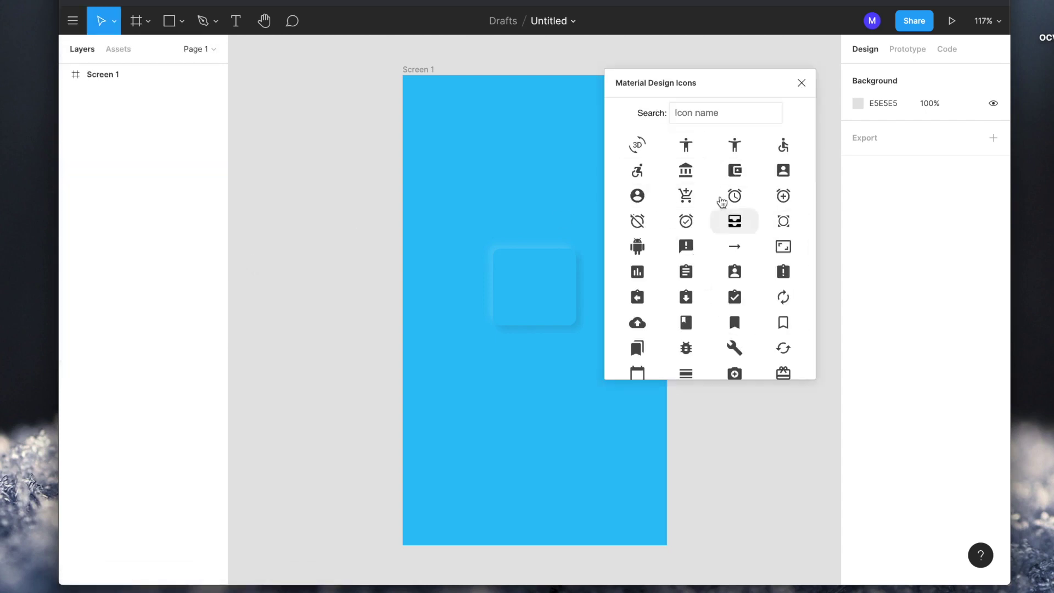
# Insert the alarm icon from the plugin and enlarge it to 92 × 92, centered on the rounded rectangle
pyautogui.scroll(-10, 716, 267)
pyautogui.scroll(-10, 715, 268)
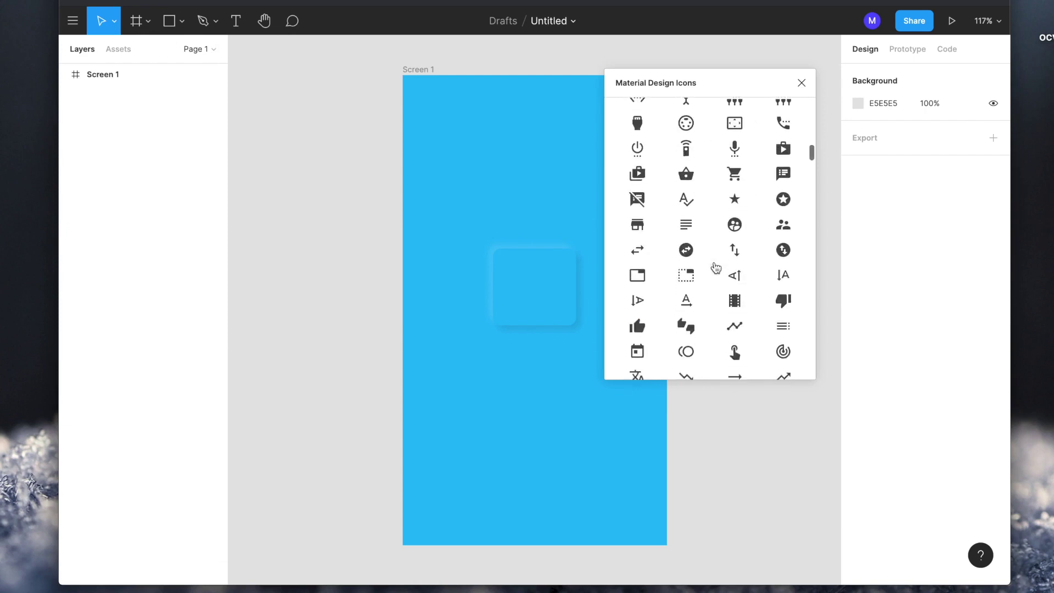
pyautogui.scroll(20, 716, 268)
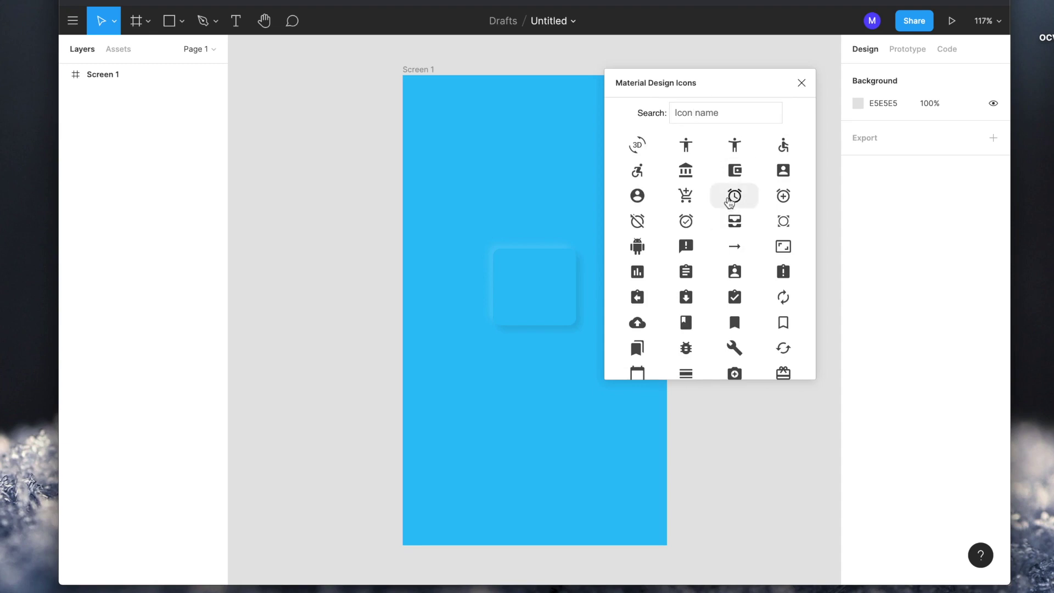
pyautogui.click(729, 201)
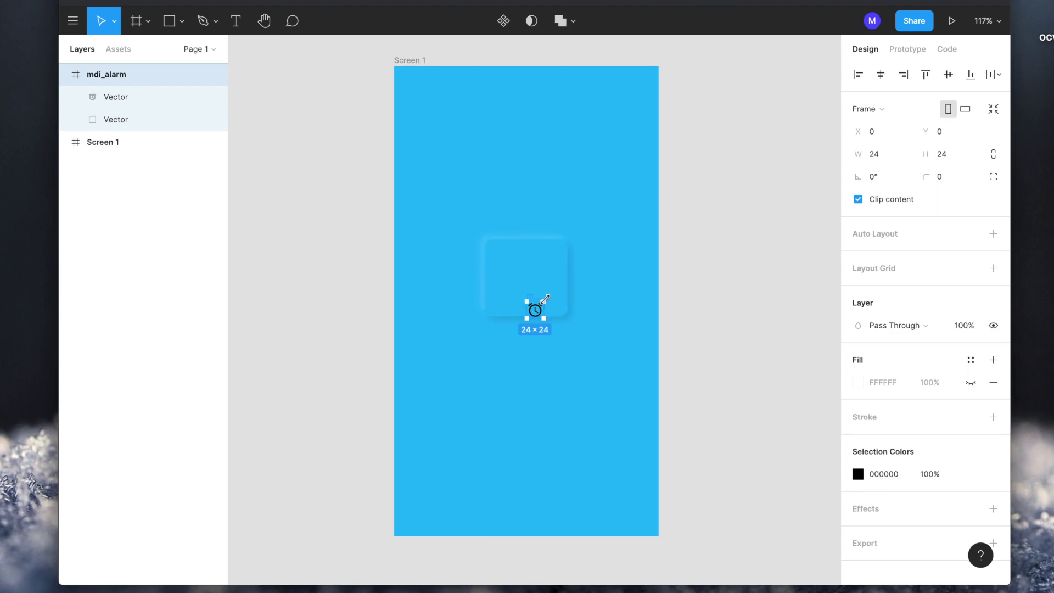
pyautogui.moveTo(546, 298); pyautogui.dragTo(544, 269)
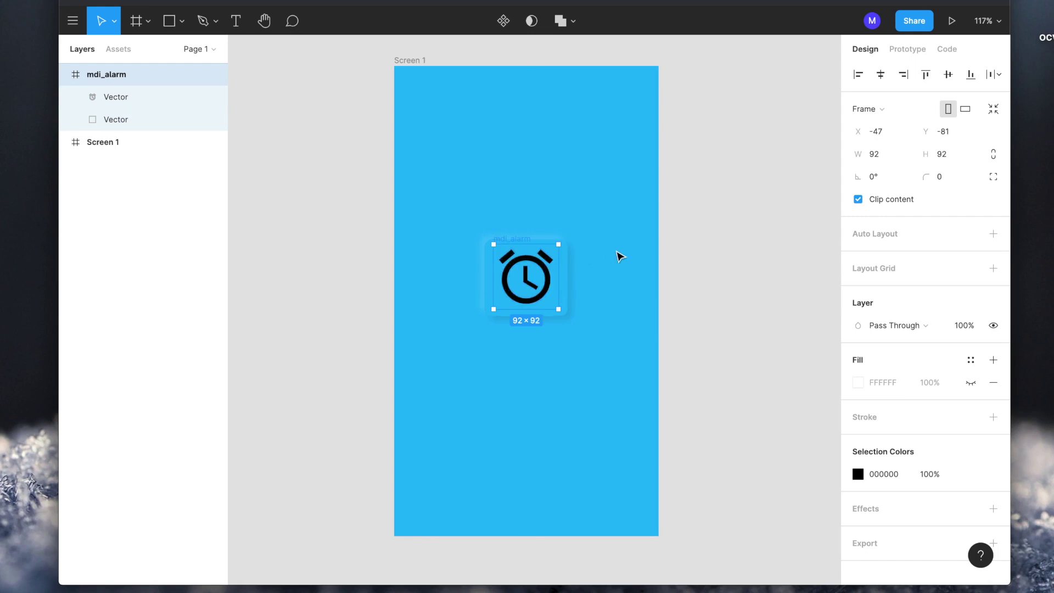
# Change the alarm icon's solid black color to a linear gradient
pyautogui.click(861, 479)
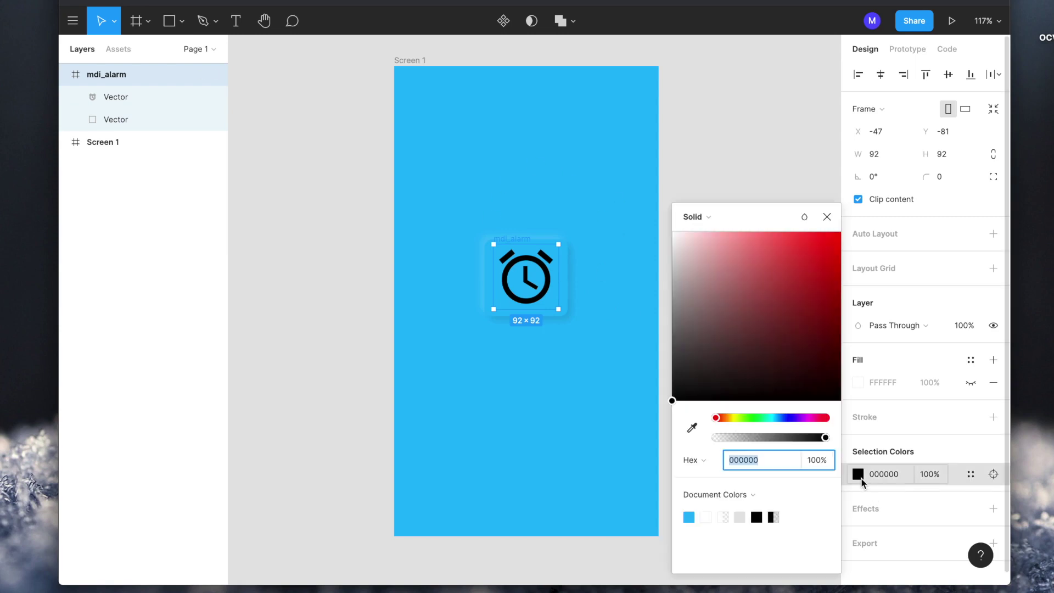
pyautogui.click(707, 219)
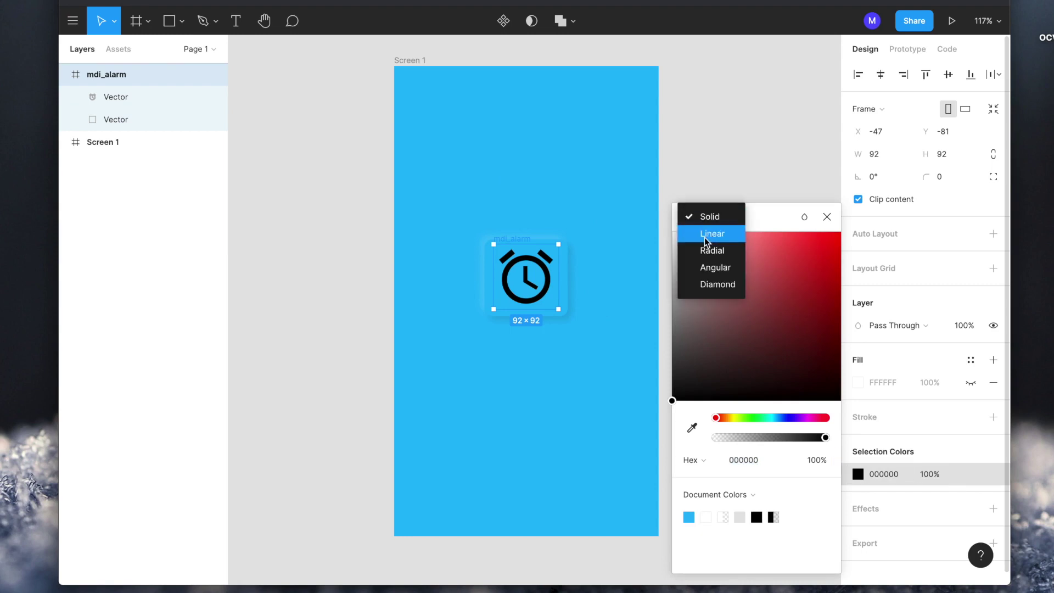
pyautogui.click(712, 234)
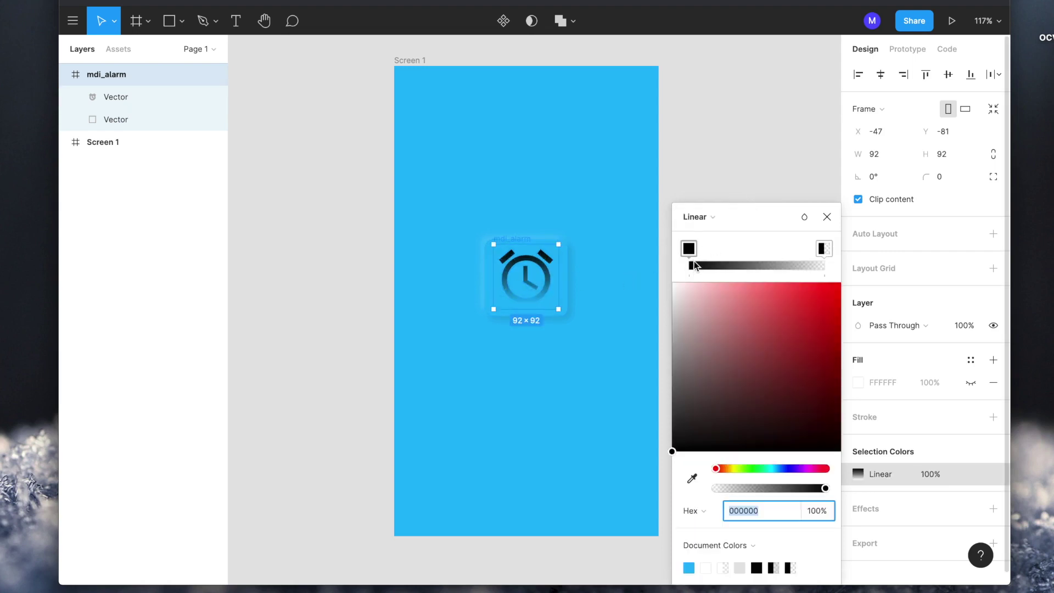
# Set the opaque starting stop of the alarm icon's gradient to white FFFFFF
pyautogui.click(689, 249)
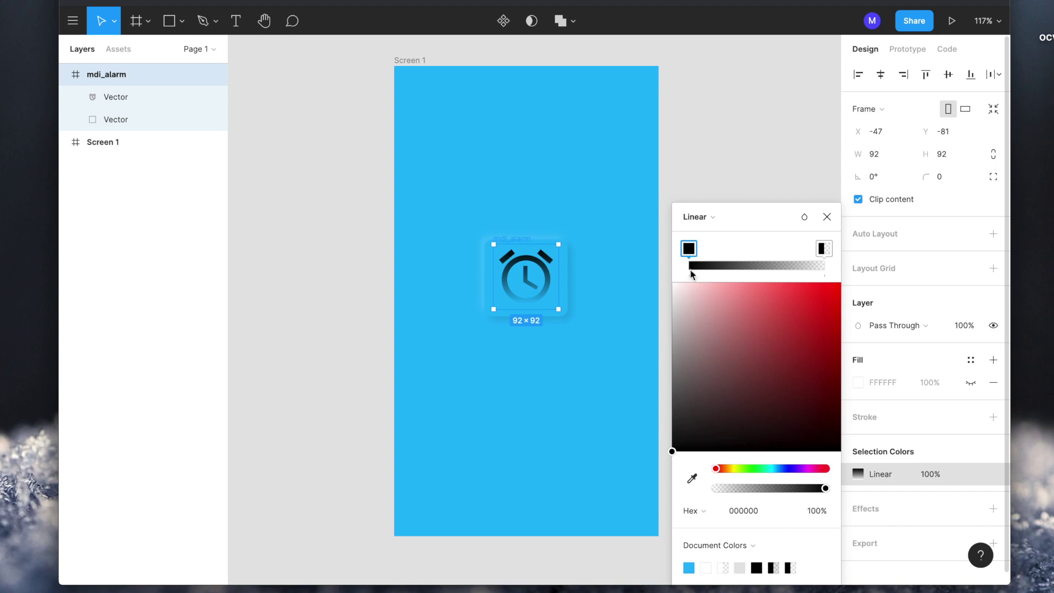
pyautogui.moveTo(704, 339)
pyautogui.mouseDown()
pyautogui.moveTo(692, 320)
pyautogui.moveTo(781, 310)
pyautogui.mouseUp()
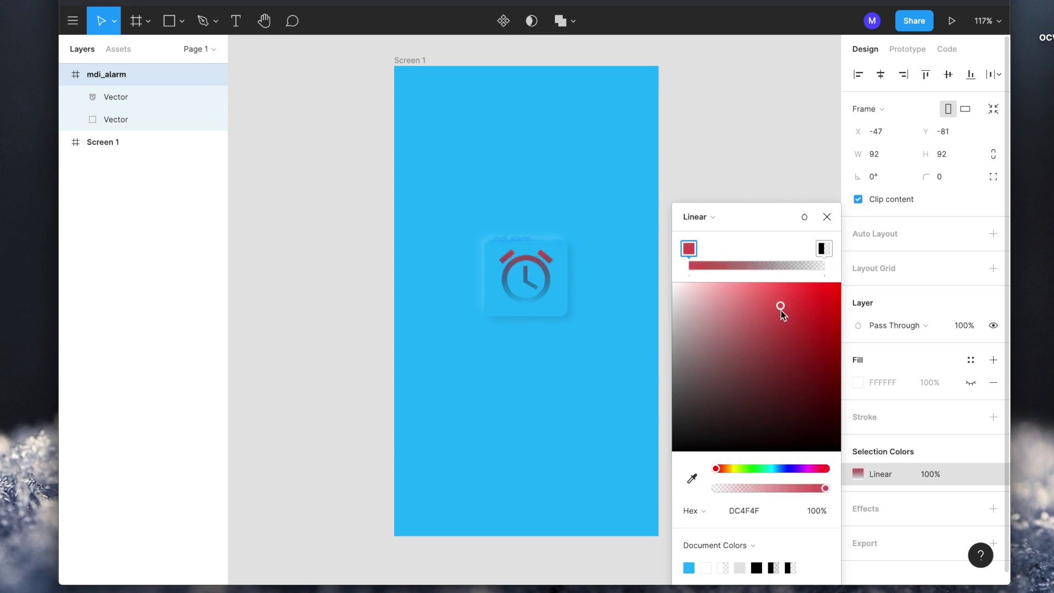
pyautogui.click(768, 468)
pyautogui.moveTo(731, 367)
pyautogui.mouseDown()
pyautogui.moveTo(727, 327)
pyautogui.moveTo(695, 287)
pyautogui.moveTo(807, 298)
pyautogui.moveTo(779, 299)
pyautogui.moveTo(800, 318)
pyautogui.moveTo(769, 446)
pyautogui.moveTo(776, 469)
pyautogui.moveTo(752, 466)
pyautogui.mouseUp()
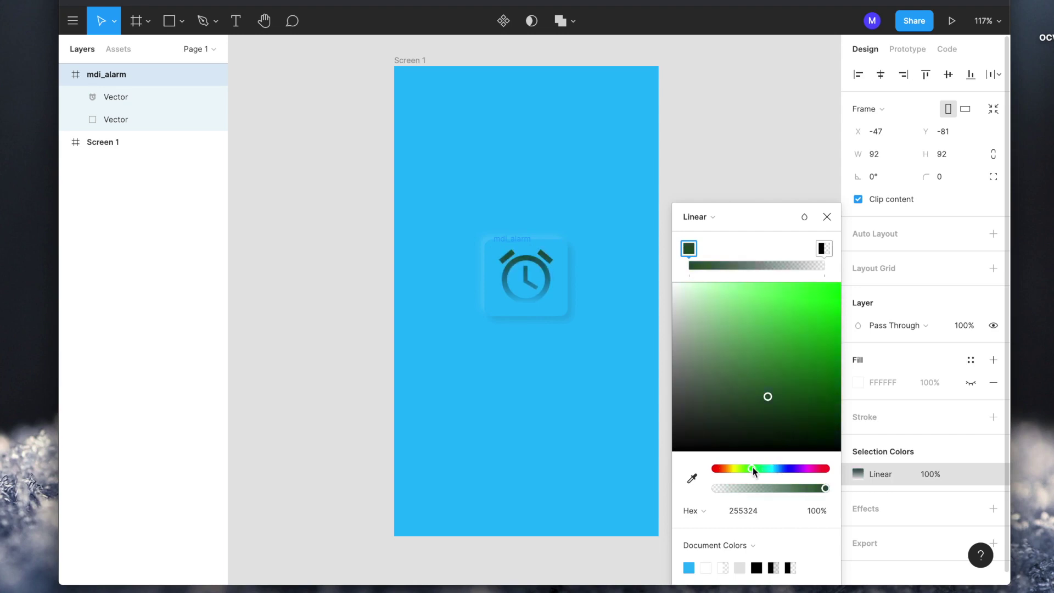
pyautogui.click(739, 290)
pyautogui.moveTo(739, 293); pyautogui.dragTo(666, 282)
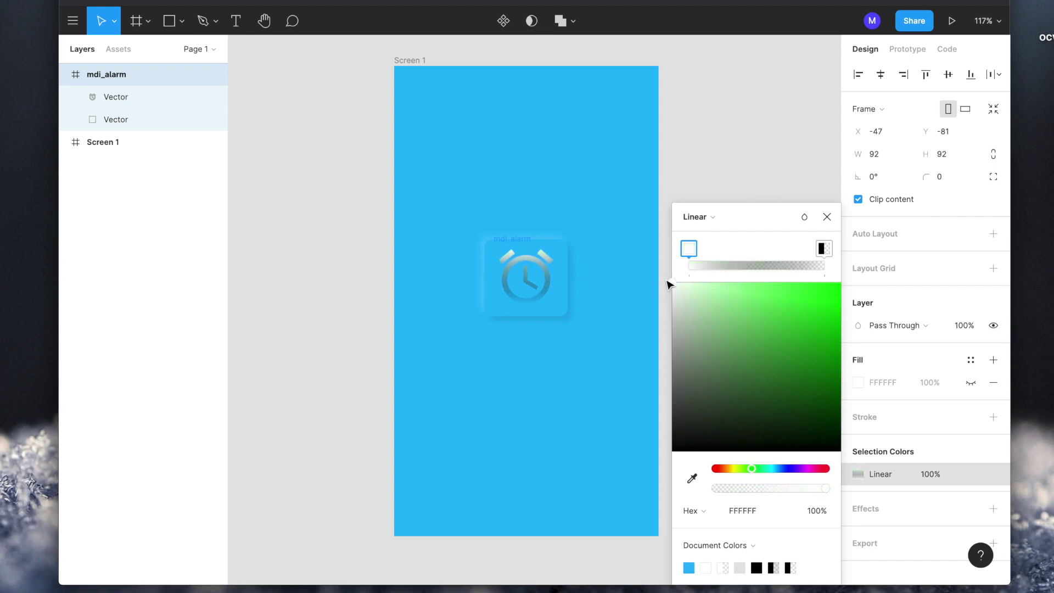
# Set the gradient's transparent end stop to white FFFFFF at 34% opacity and finish editing the icon's color
pyautogui.click(822, 248)
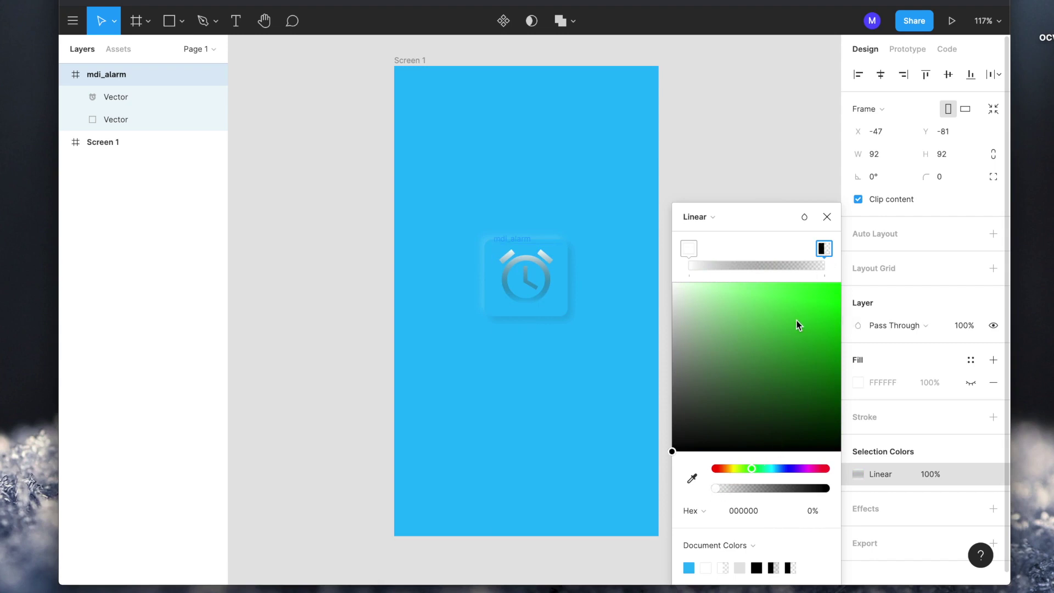
pyautogui.moveTo(798, 327); pyautogui.dragTo(659, 276)
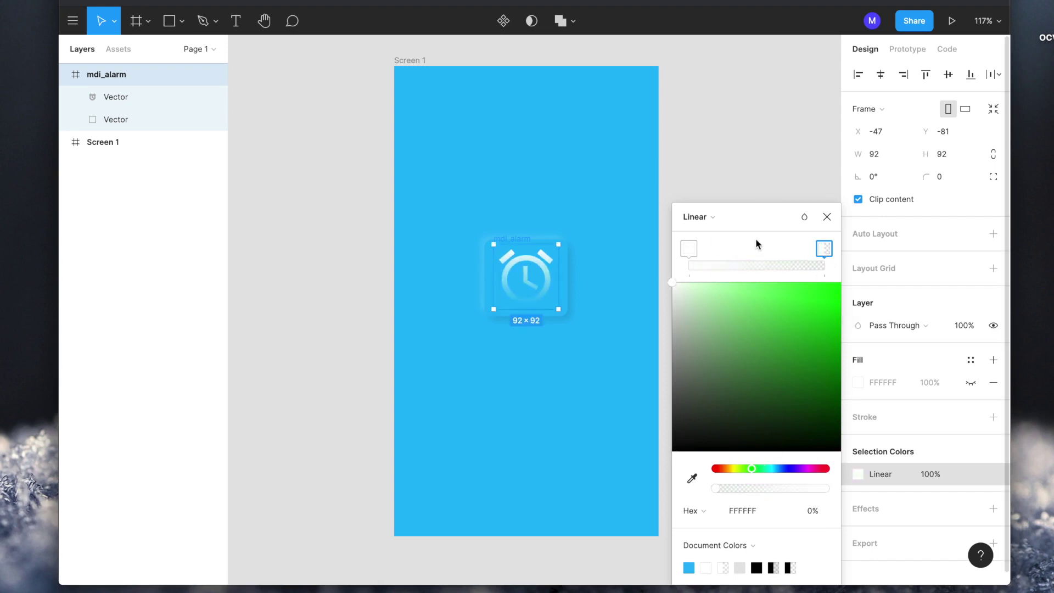
pyautogui.click(695, 250)
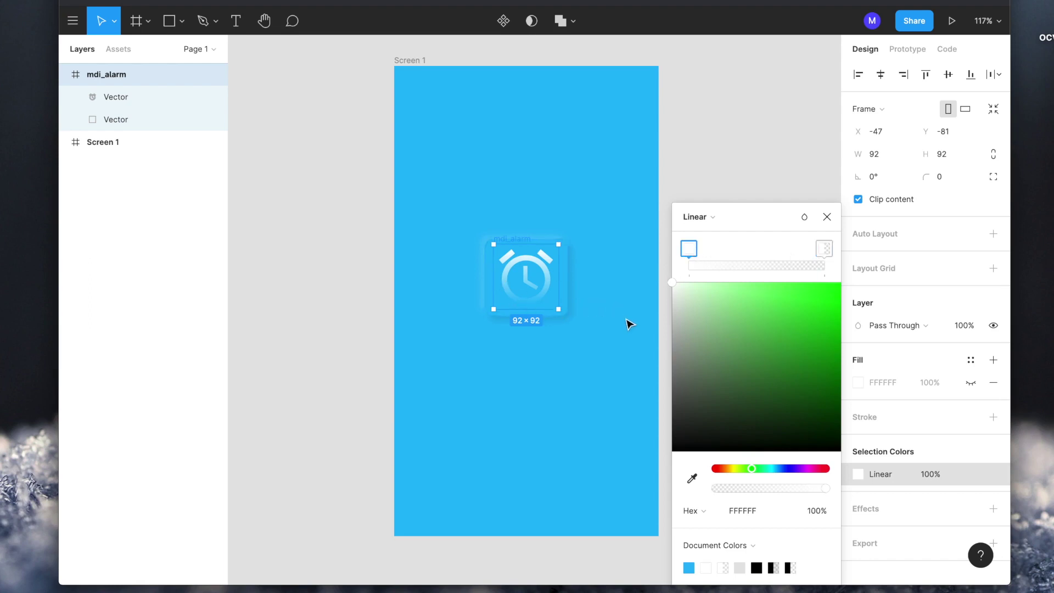
pyautogui.click(823, 250)
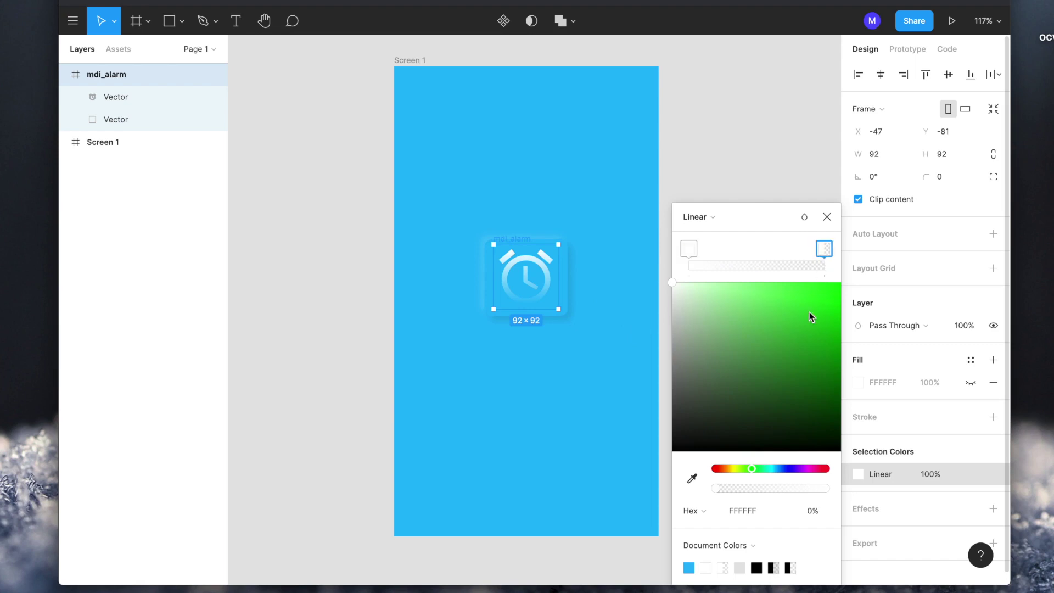
pyautogui.moveTo(726, 488); pyautogui.dragTo(753, 488)
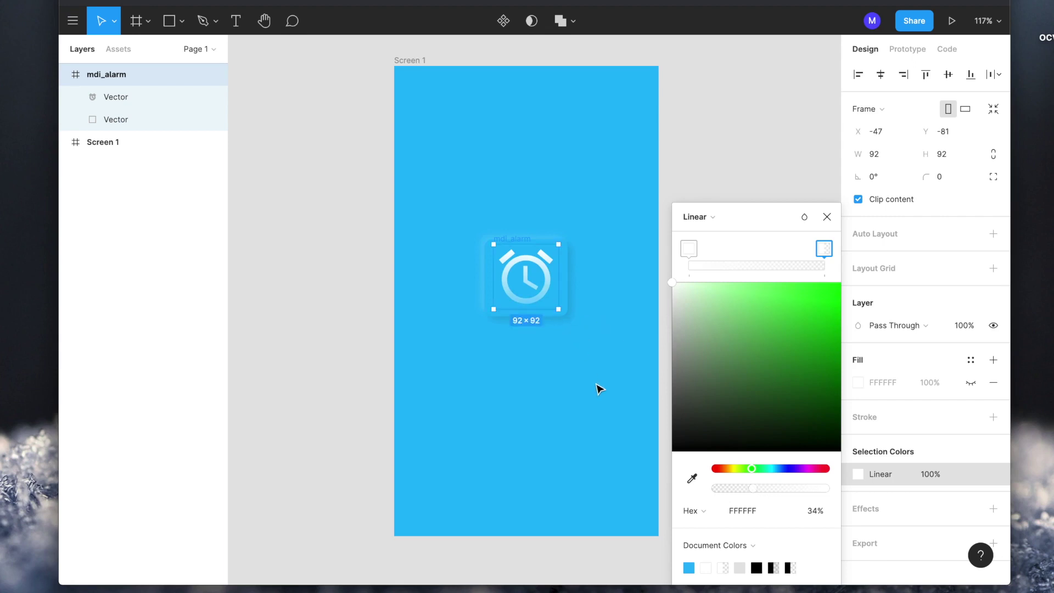
pyautogui.click(826, 217)
pyautogui.click(736, 269)
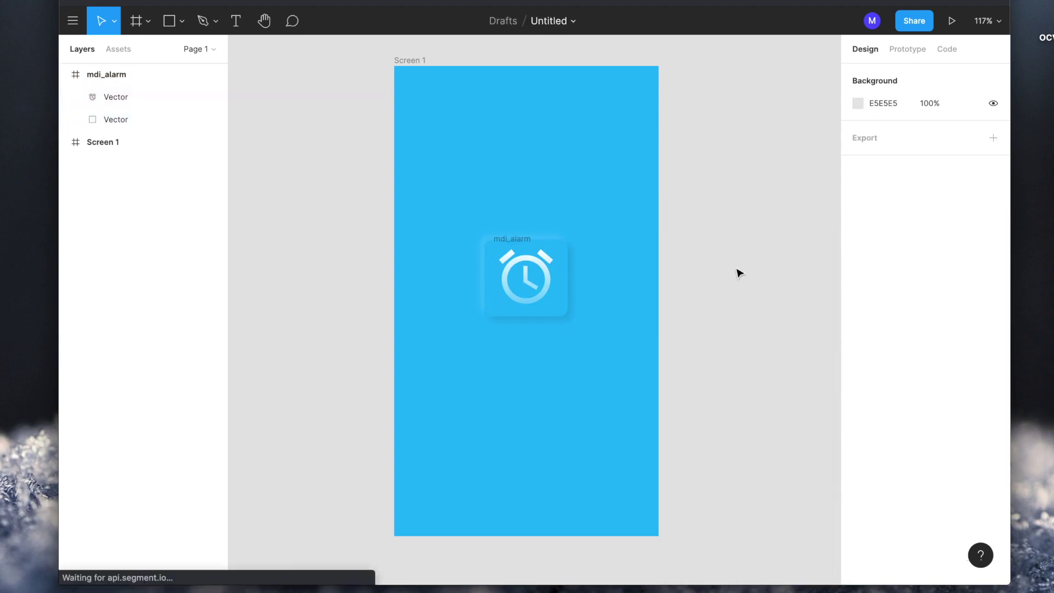
pyautogui.scroll(-5, 791, 287)
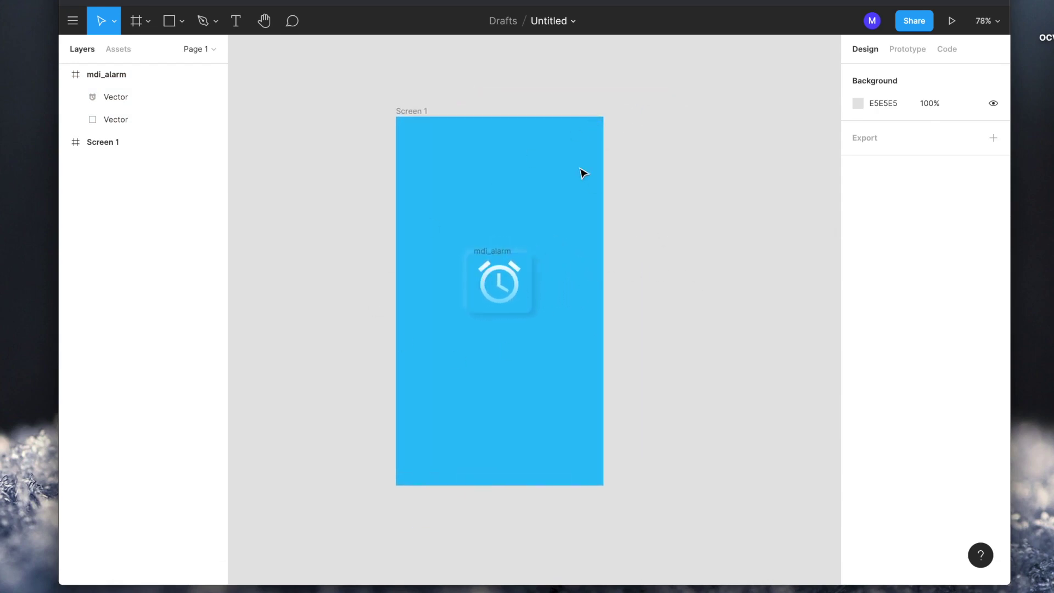
pyautogui.hscroll(3, 511, 196)
pyautogui.scroll(-1, 510, 195)
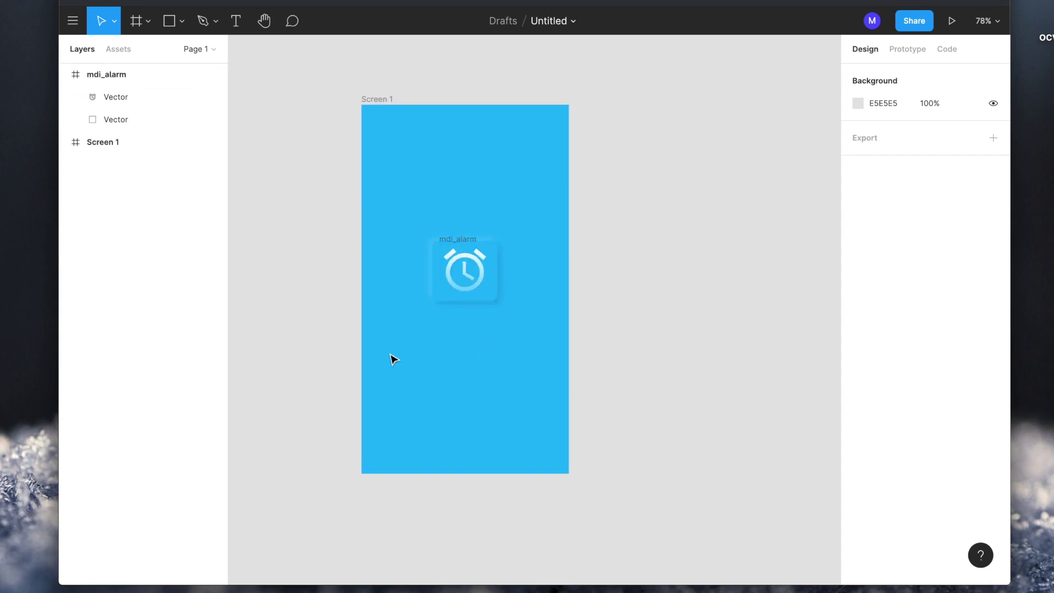
pyautogui.scroll(3, 393, 360)
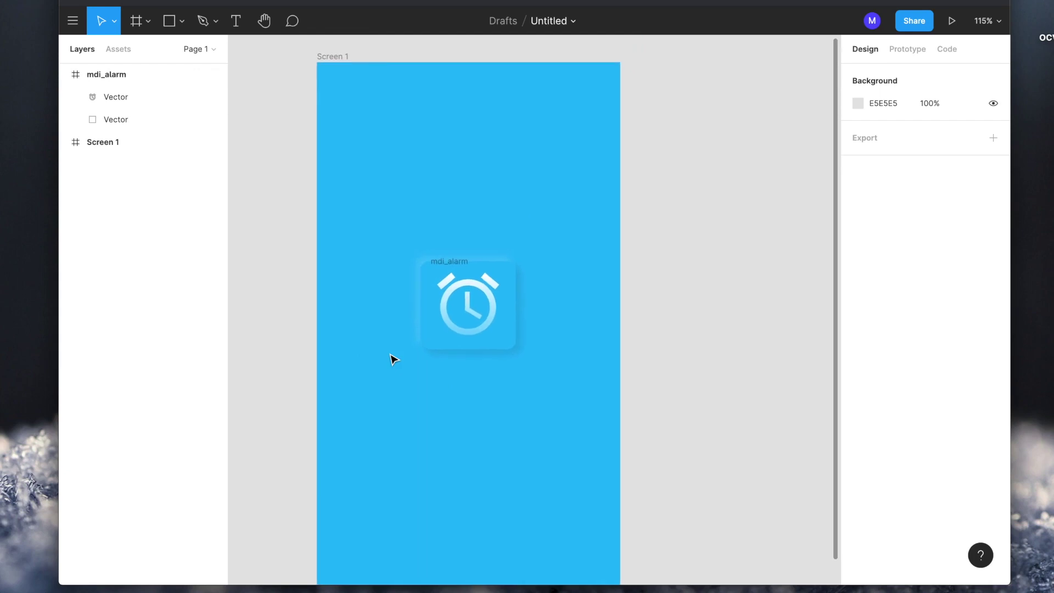
pyautogui.scroll(-2, 383, 289)
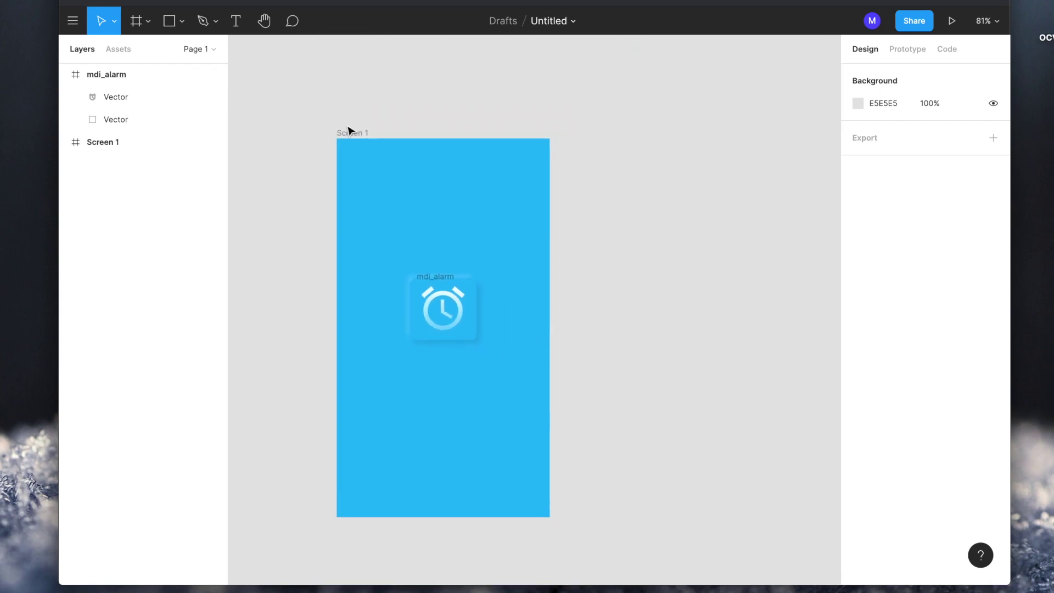
pyautogui.click(102, 73)
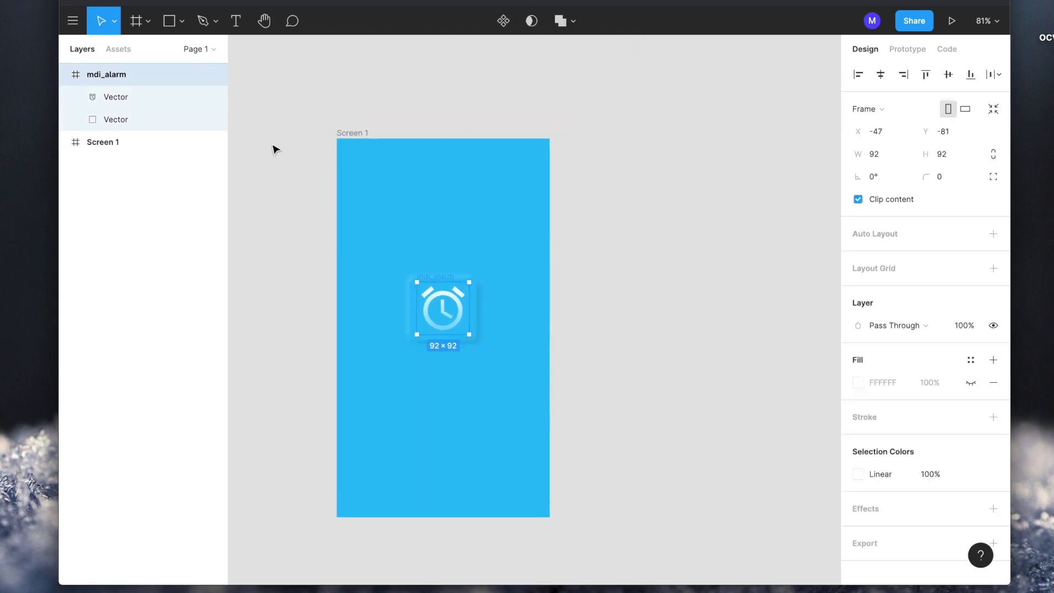
pyautogui.click(291, 180)
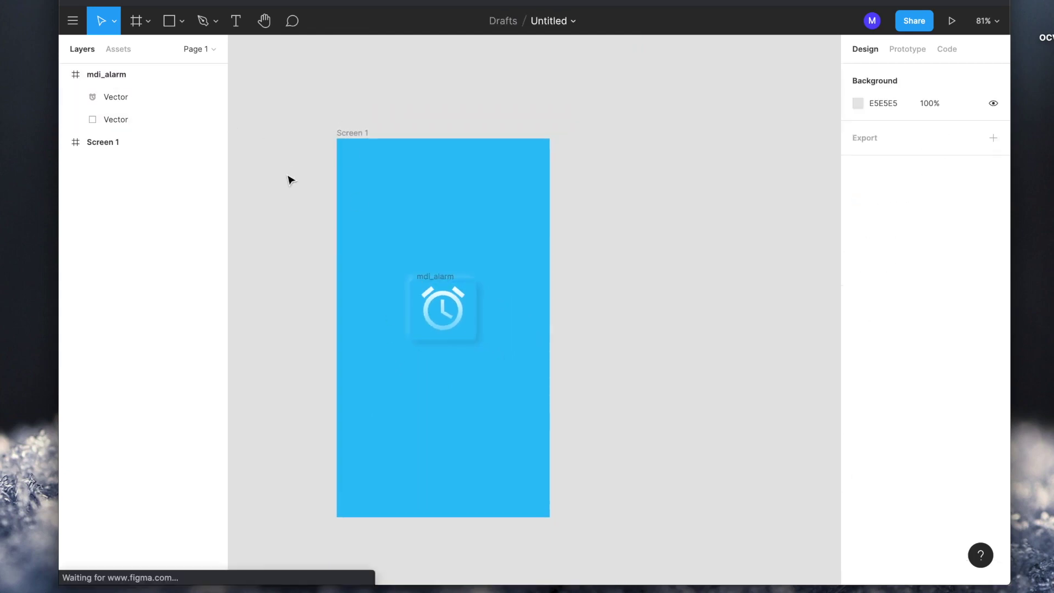
# Nest the mdi_alarm icon frame inside the Screen 1 frame, above Rectangle 1, and collapse the icon's layers
pyautogui.click(97, 143)
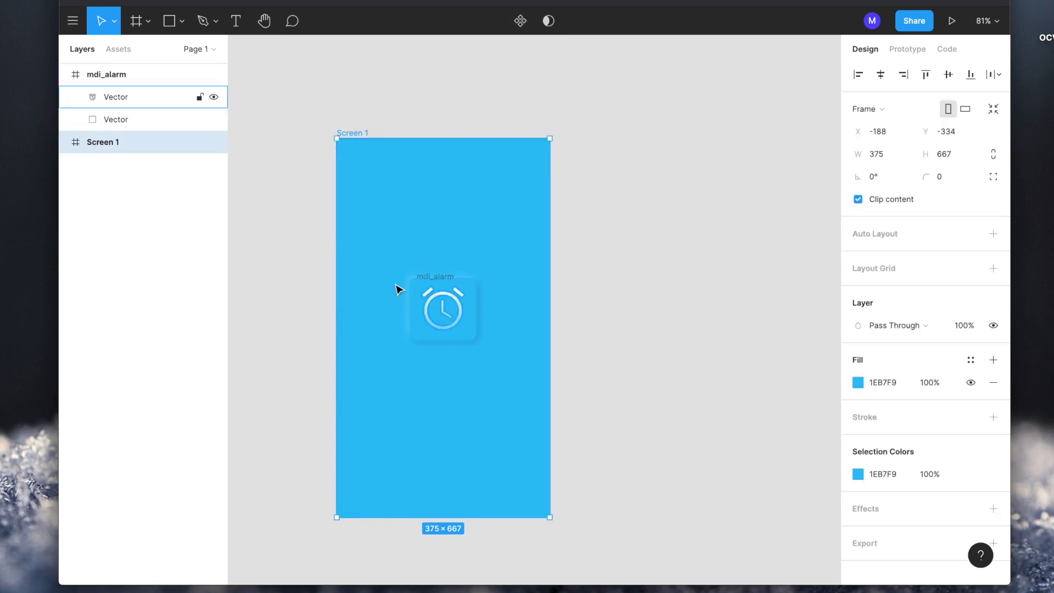
pyautogui.click(75, 81)
pyautogui.moveTo(83, 82); pyautogui.dragTo(101, 147)
pyautogui.click(64, 74)
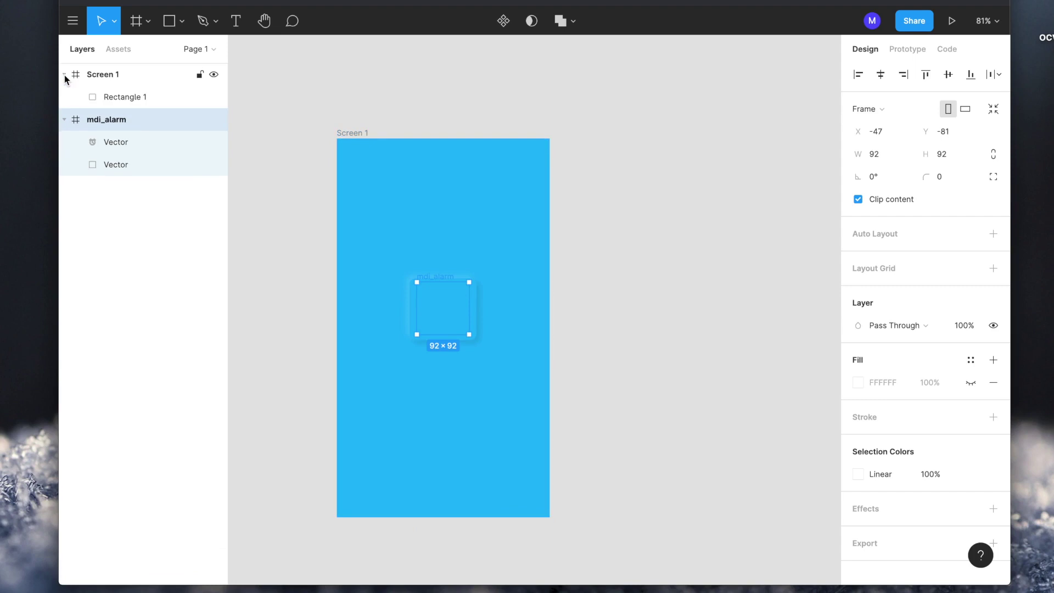
pyautogui.click(65, 75)
pyautogui.moveTo(101, 76); pyautogui.dragTo(104, 74)
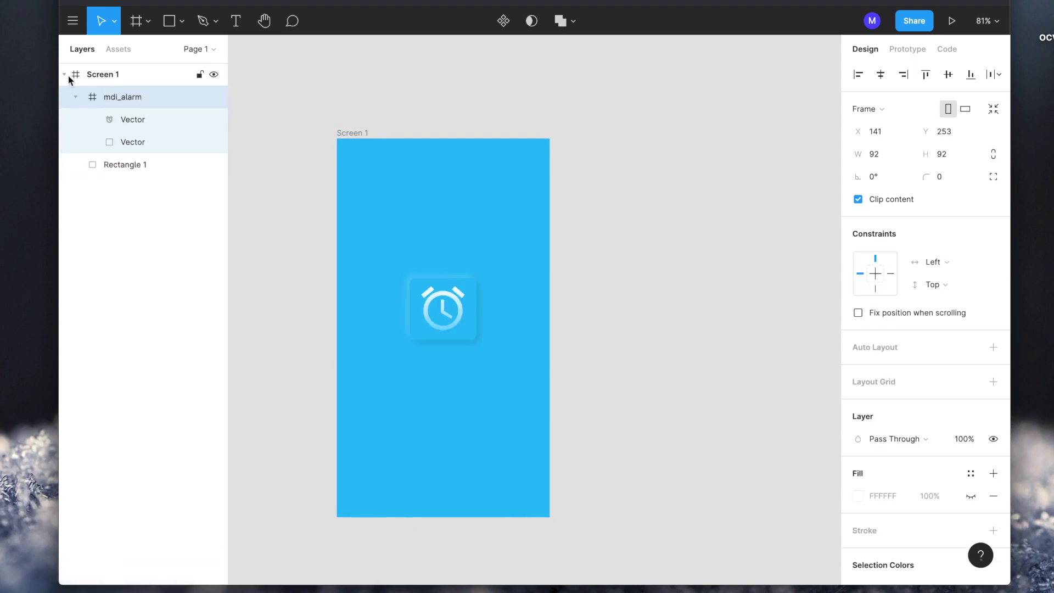
pyautogui.click(65, 74)
pyautogui.click(64, 74)
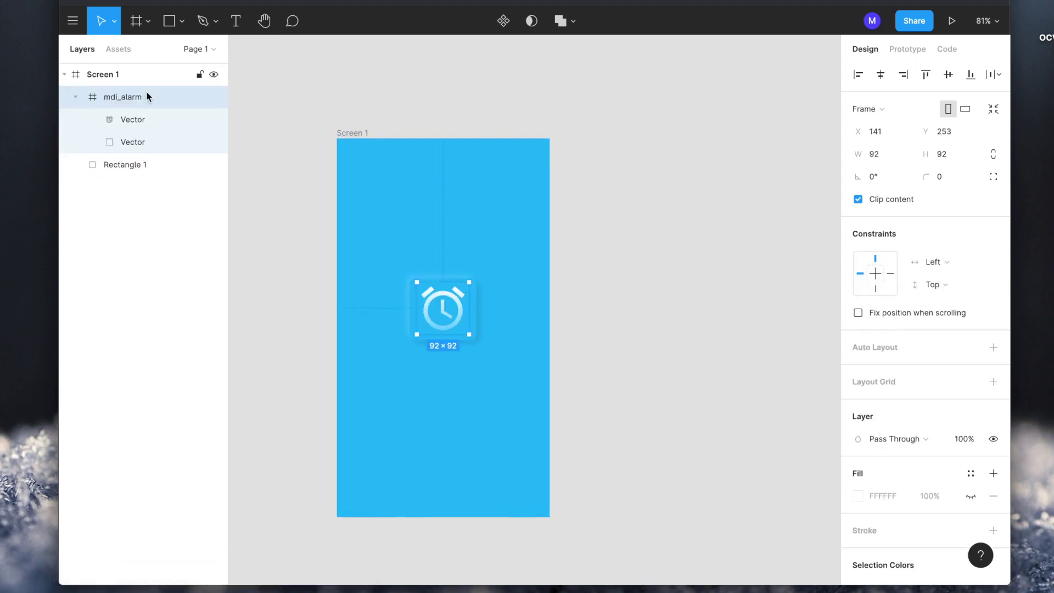
pyautogui.click(289, 263)
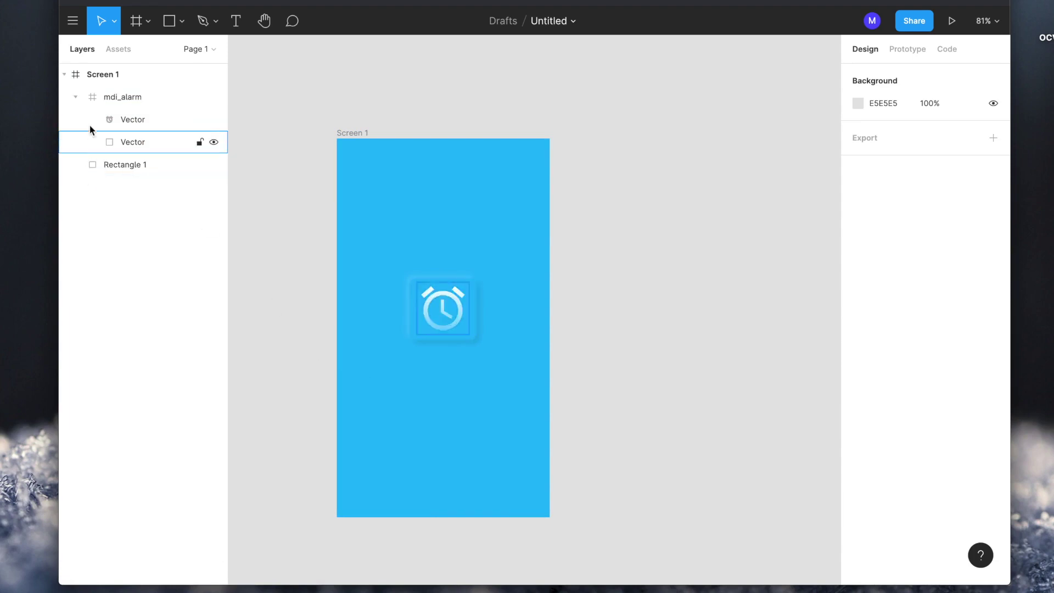
pyautogui.click(72, 97)
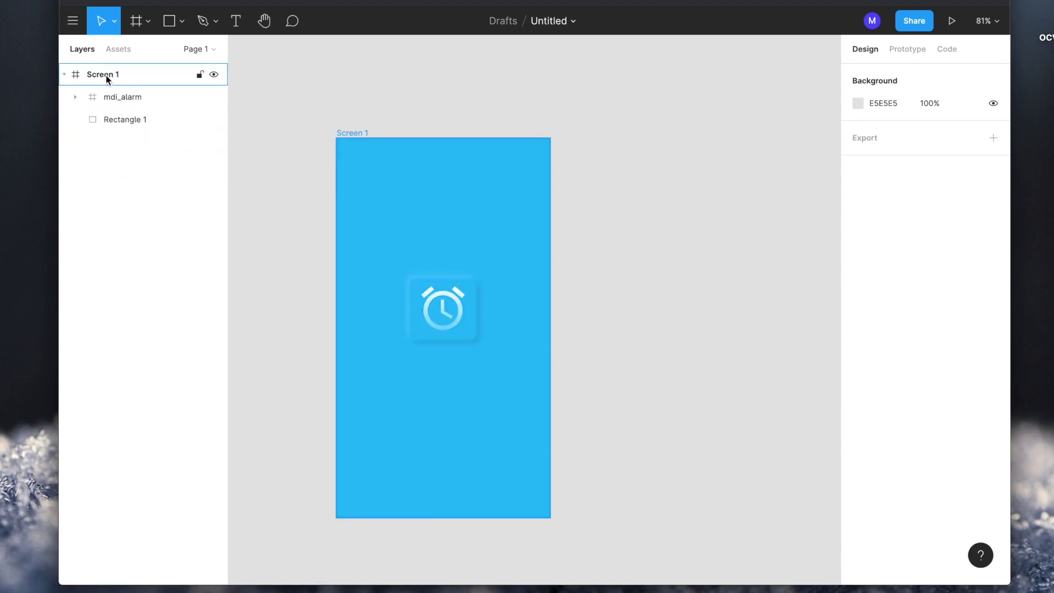
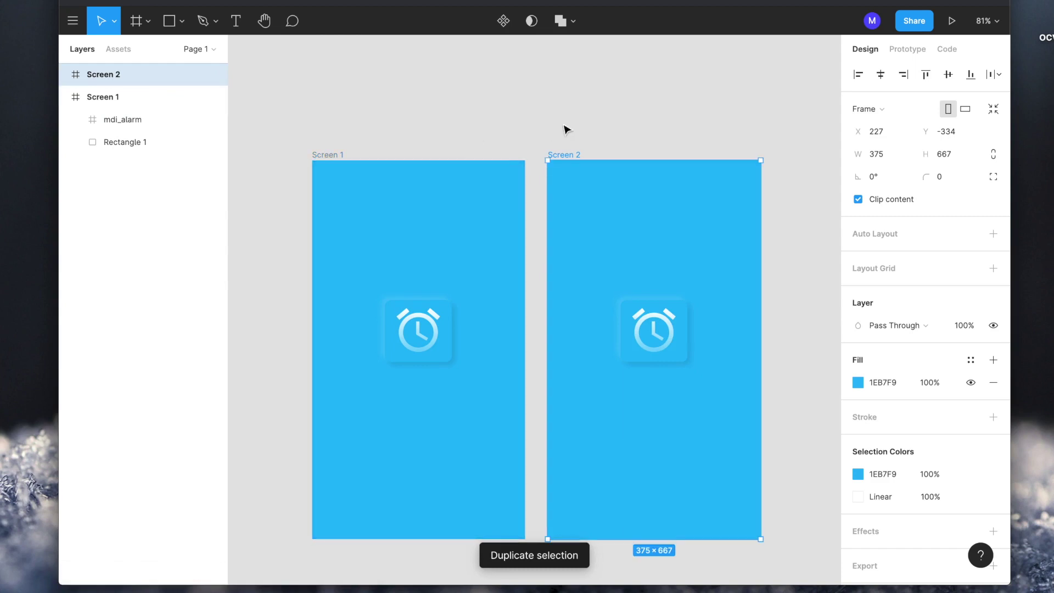
# Select the alarm clock vector nested in the mdi_alarm frame of Screen 2
pyautogui.click(565, 130)
pyautogui.hscroll(2, 566, 129)
pyautogui.scroll(10, 689, 346)
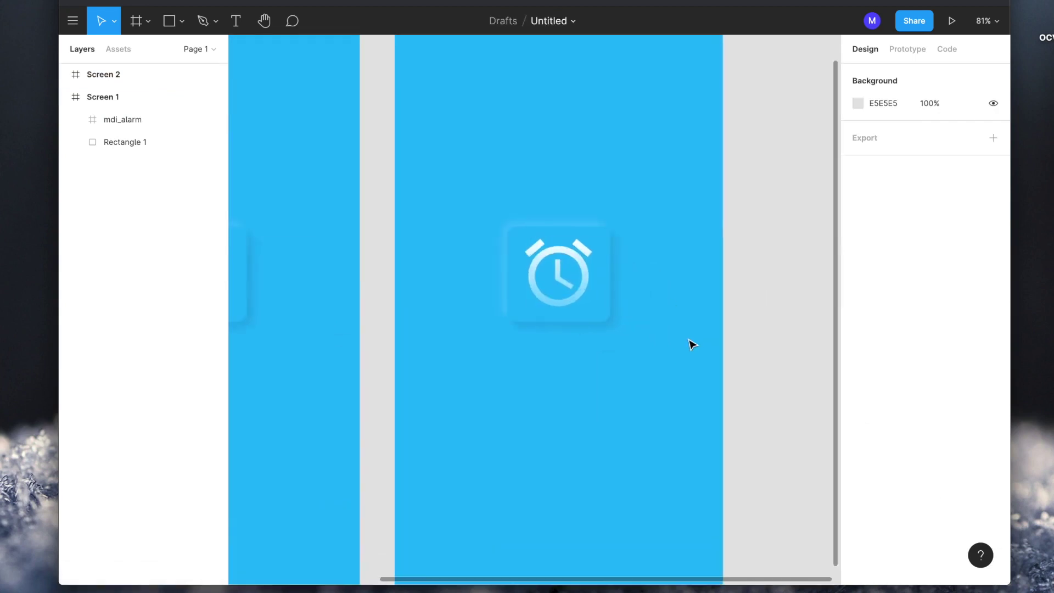
pyautogui.scroll(10, 601, 344)
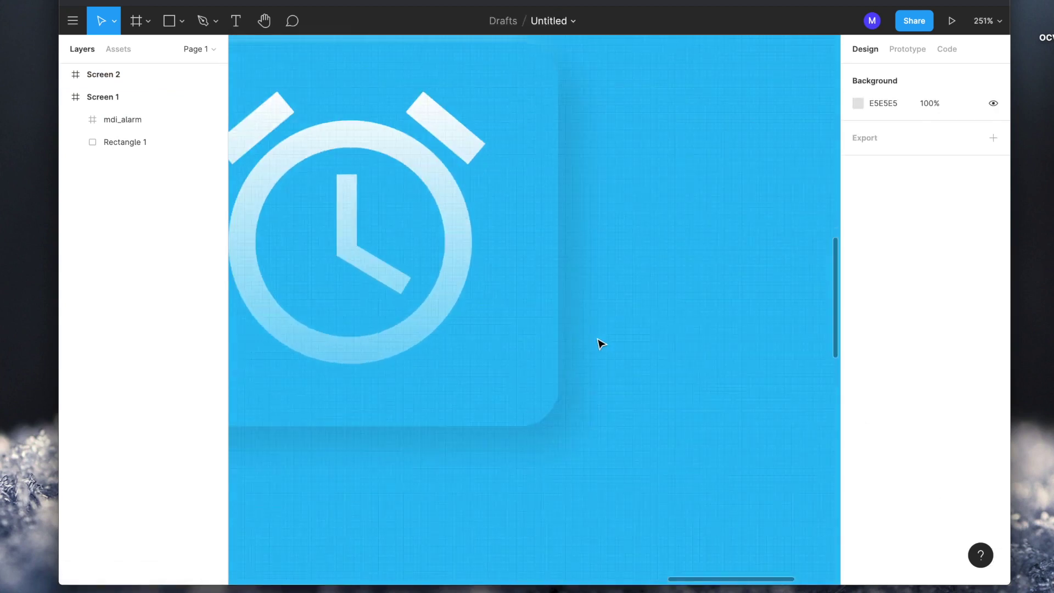
pyautogui.scroll(4, 601, 344)
pyautogui.hscroll(2, 601, 343)
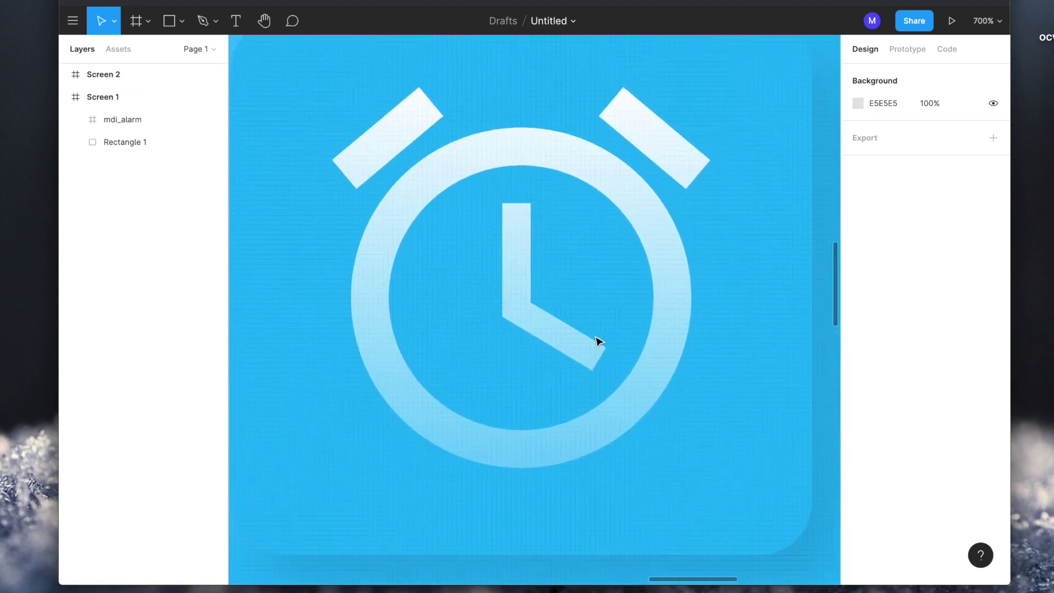
pyautogui.click(522, 299)
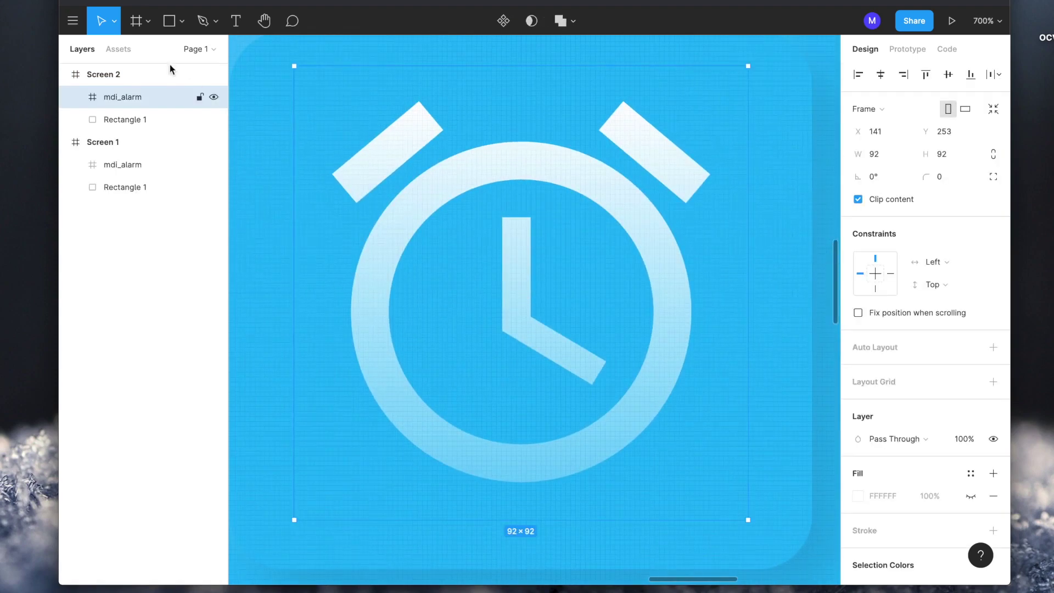
pyautogui.doubleClick(526, 268)
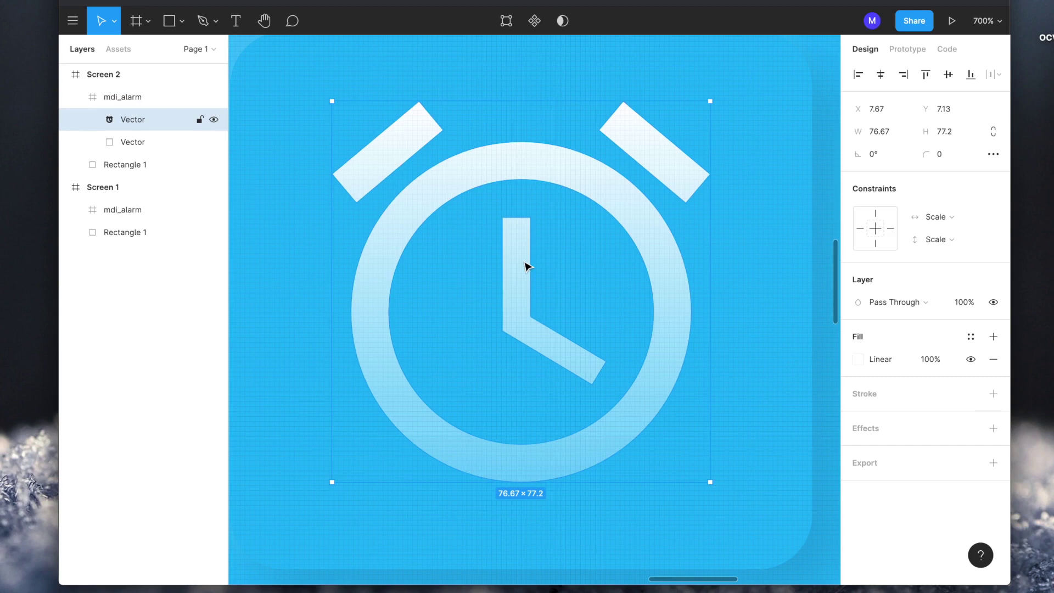
pyautogui.doubleClick(529, 325)
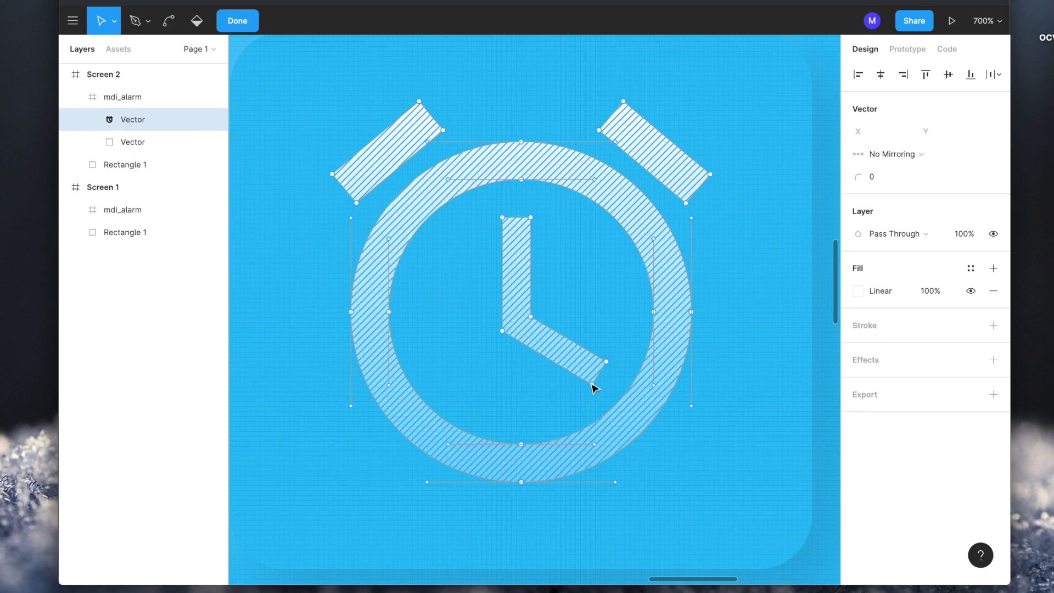
pyautogui.moveTo(594, 389); pyautogui.dragTo(570, 413)
pyautogui.hotkey('ctrl', 'z')
pyautogui.press('Escape')
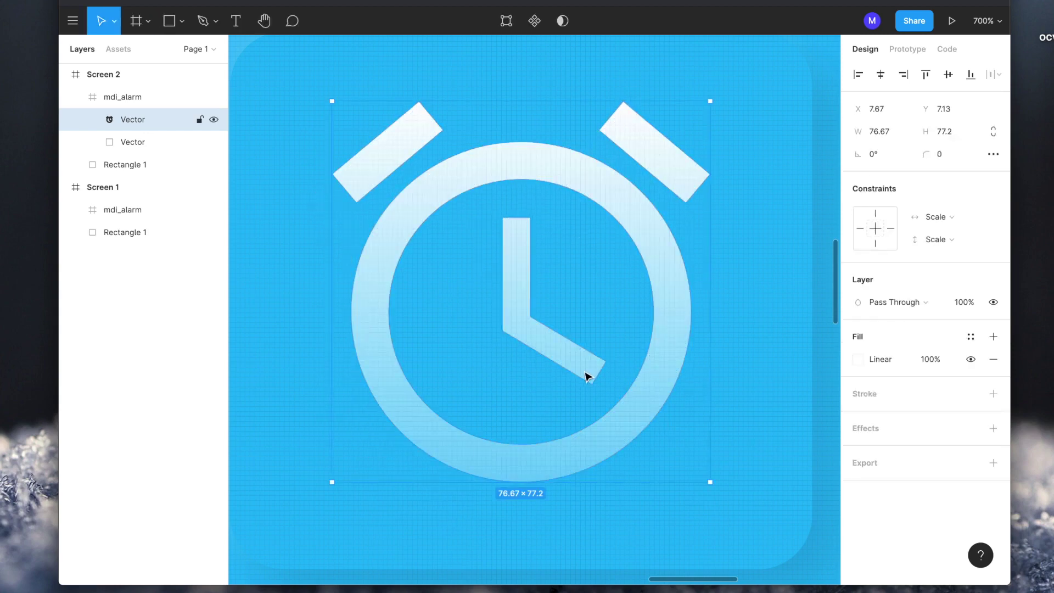
# Edit the clock vector's points, moving the slanted hand's two end points to about Y 72 to form one straight vertical bar
pyautogui.doubleClick(588, 378)
pyautogui.click(592, 384)
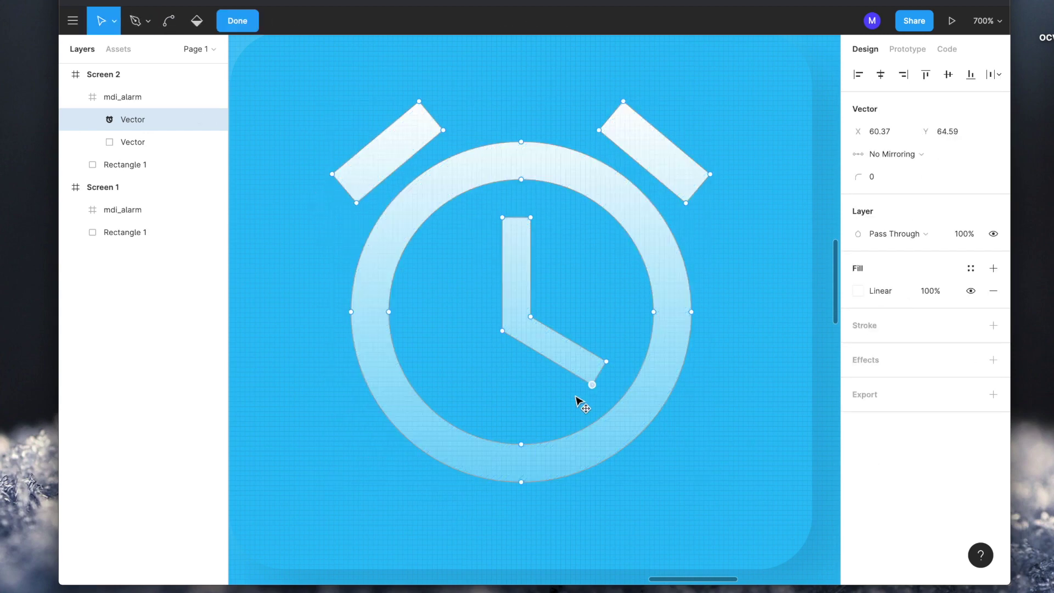
pyautogui.moveTo(578, 403); pyautogui.dragTo(504, 426)
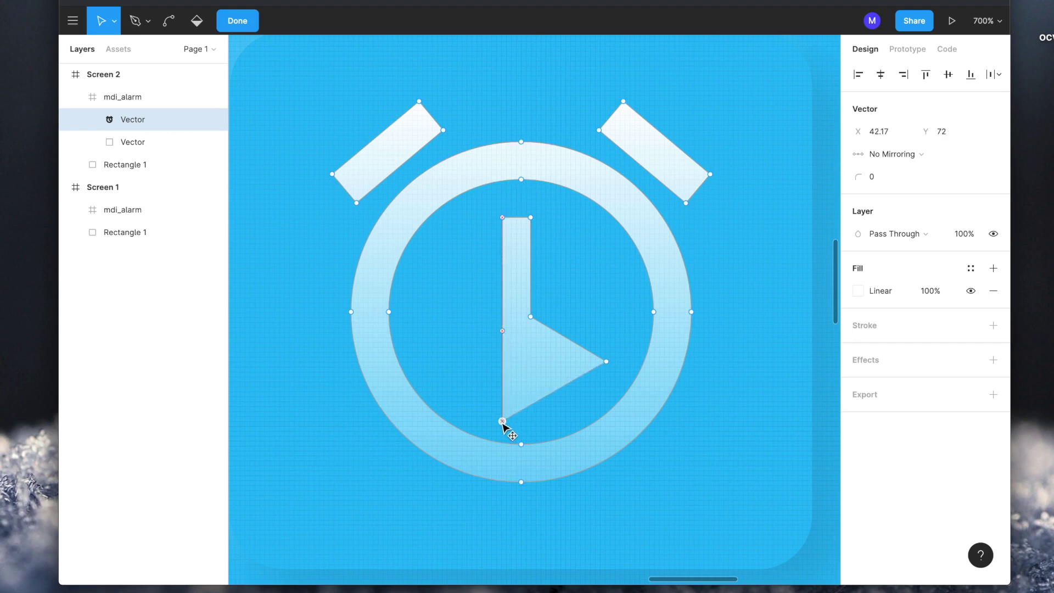
pyautogui.moveTo(606, 361); pyautogui.dragTo(533, 426)
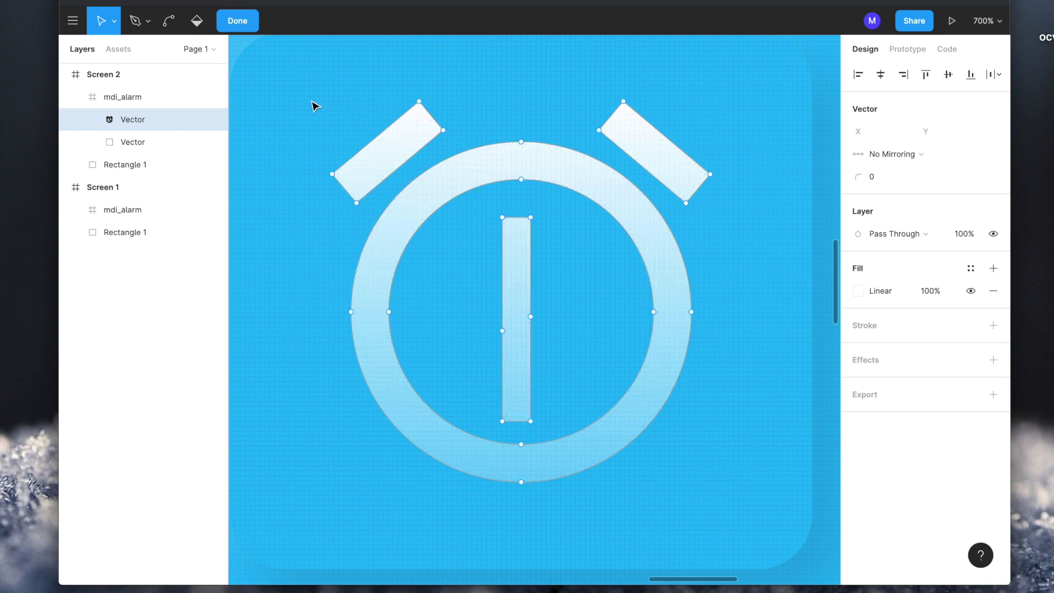
pyautogui.hotkey('ctrl', 'a')
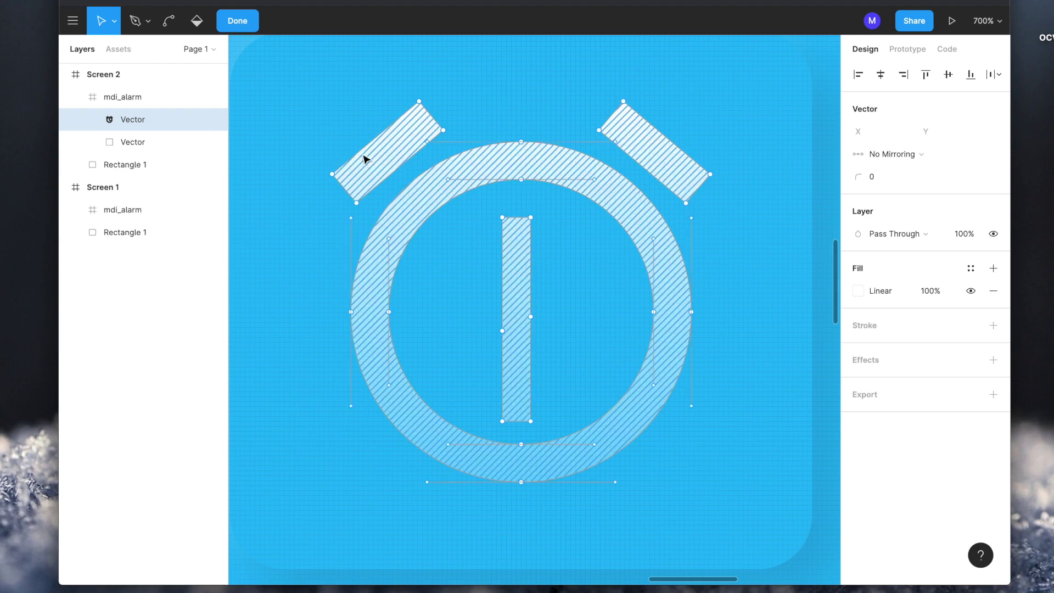
pyautogui.press('Up')
pyautogui.hotkey('ctrl', 'z')
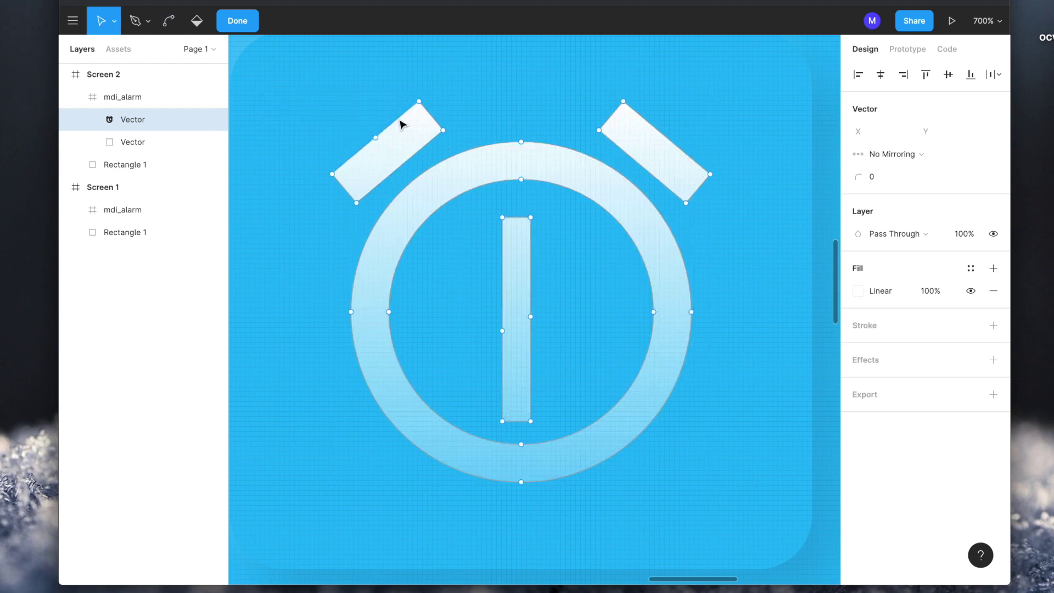
pyautogui.moveTo(291, 136); pyautogui.dragTo(367, 210)
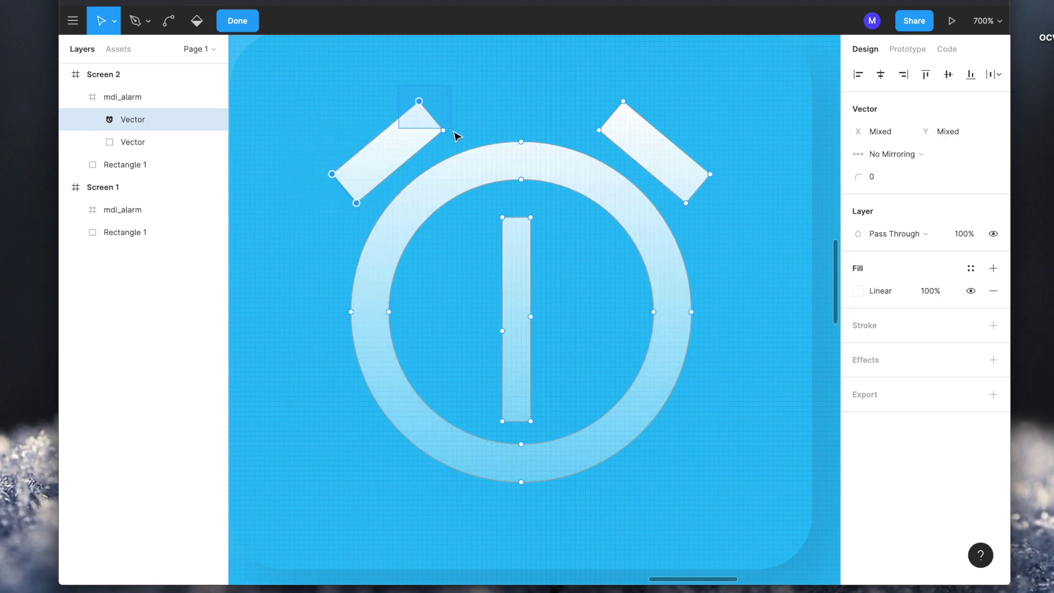
pyautogui.click(397, 140)
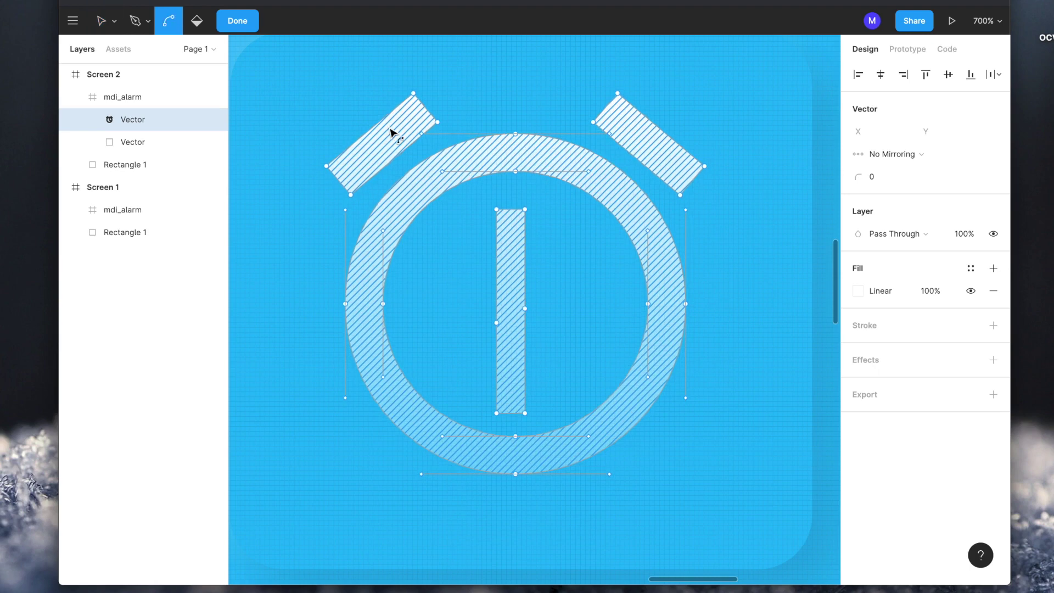
pyautogui.click(384, 138)
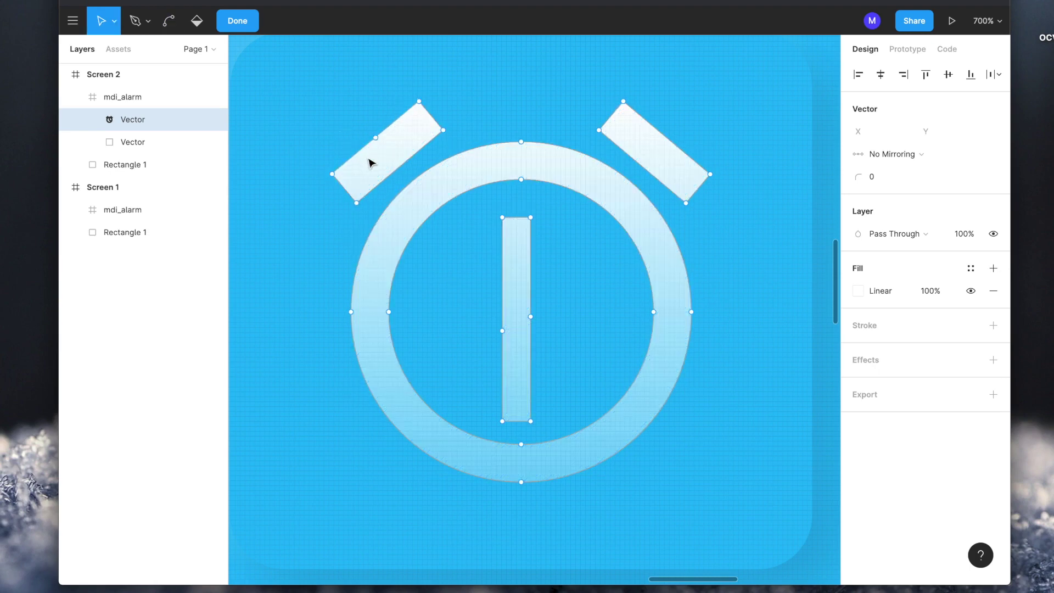
# Shift the alarm's left bell slightly outward and upward by moving its lower and upper pairs of points
pyautogui.click(311, 169)
pyautogui.moveTo(311, 169); pyautogui.dragTo(357, 207)
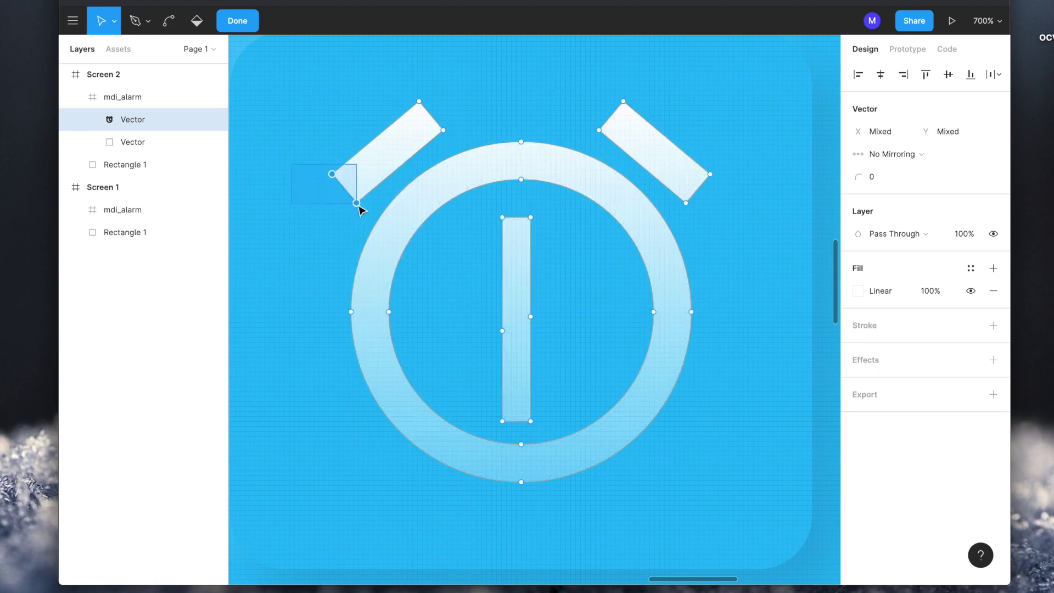
pyautogui.click(353, 181)
pyautogui.moveTo(295, 166)
pyautogui.mouseDown()
pyautogui.moveTo(354, 205)
pyautogui.moveTo(323, 168)
pyautogui.mouseUp()
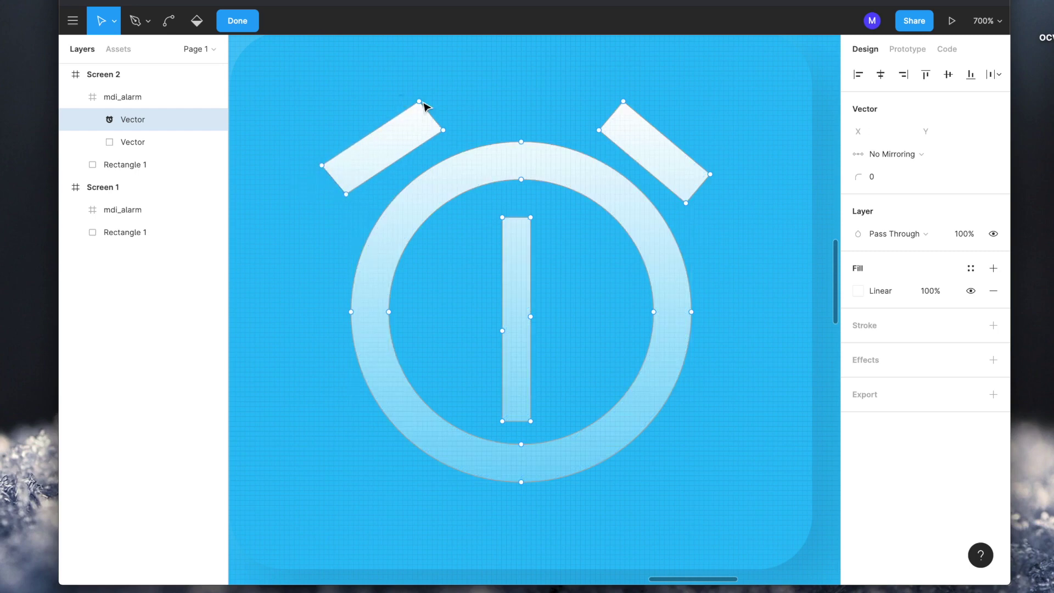
pyautogui.moveTo(404, 96); pyautogui.dragTo(457, 135)
pyautogui.moveTo(418, 101); pyautogui.dragTo(412, 87)
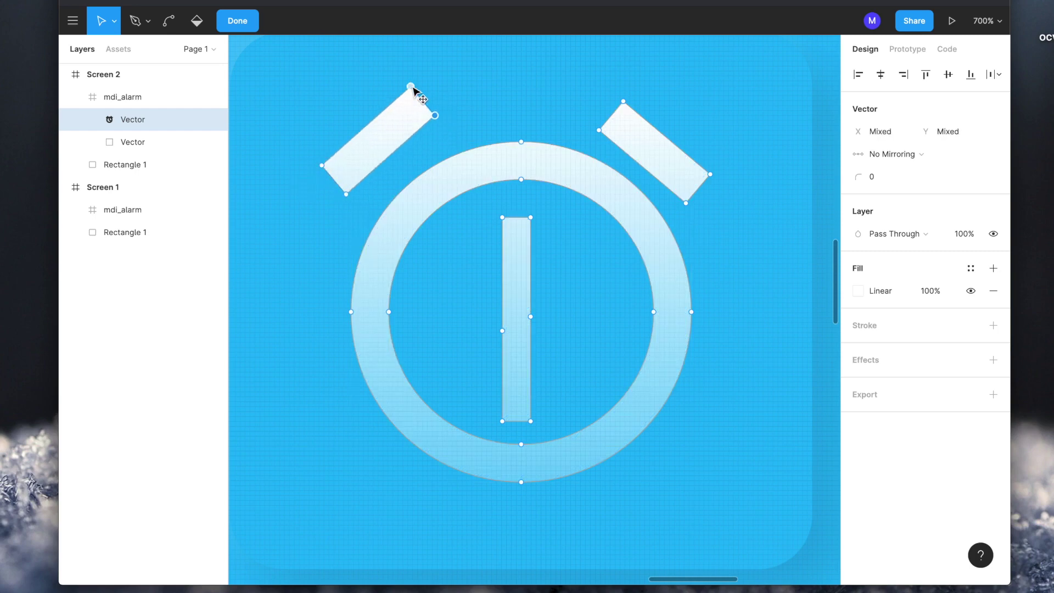
# Shift the alarm's right bell slightly outward and upward by moving its upper and lower point pairs, mirroring the left bell
pyautogui.click(568, 91)
pyautogui.moveTo(593, 98); pyautogui.dragTo(635, 146)
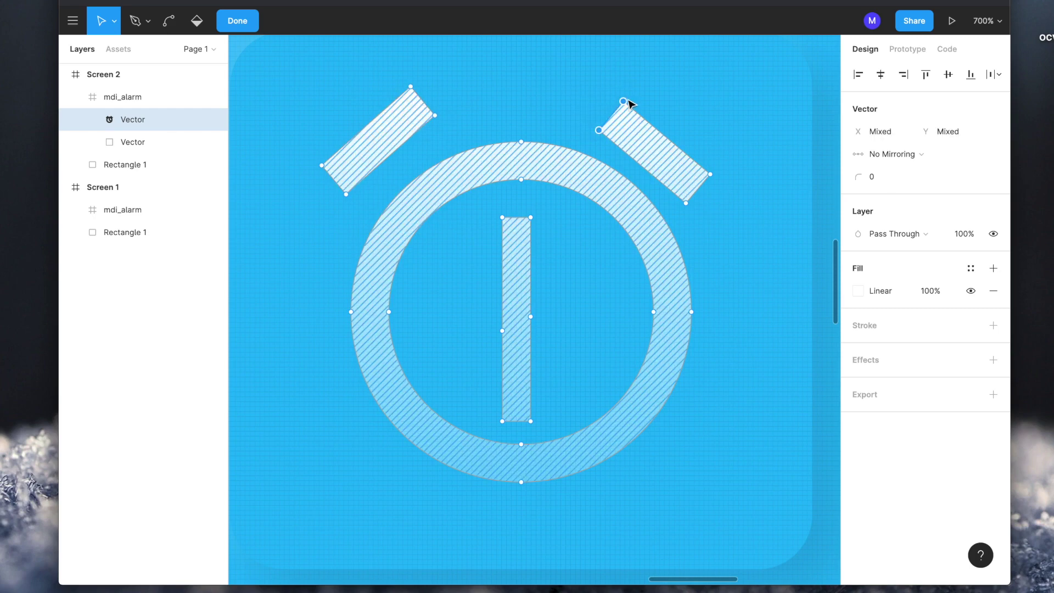
pyautogui.moveTo(624, 101); pyautogui.dragTo(633, 88)
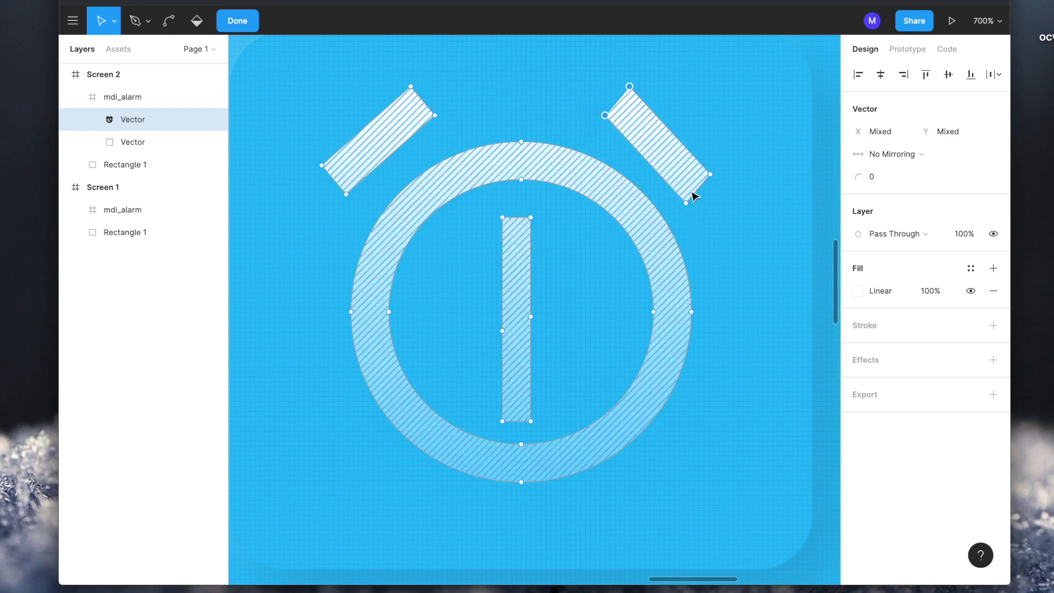
pyautogui.click(694, 233)
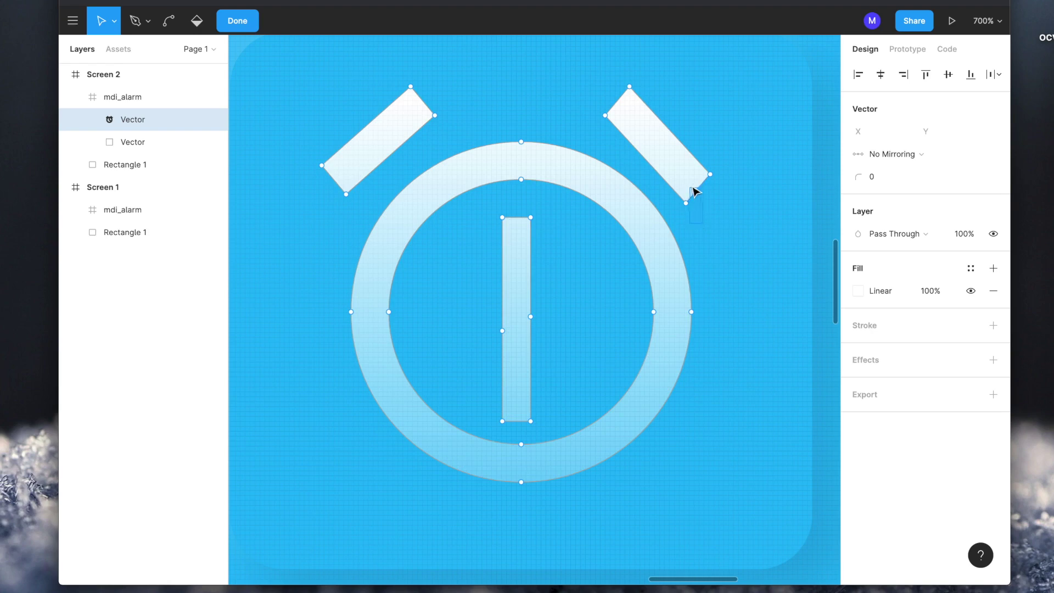
pyautogui.moveTo(693, 190); pyautogui.dragTo(722, 169)
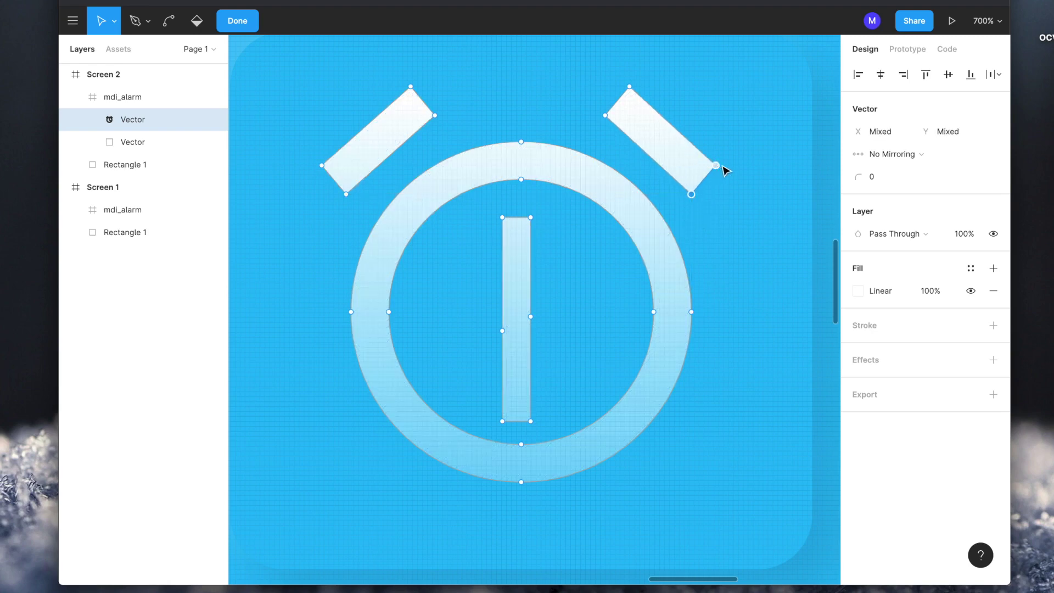
pyautogui.click(747, 188)
pyautogui.scroll(-3, 749, 189)
pyautogui.scroll(-10, 750, 189)
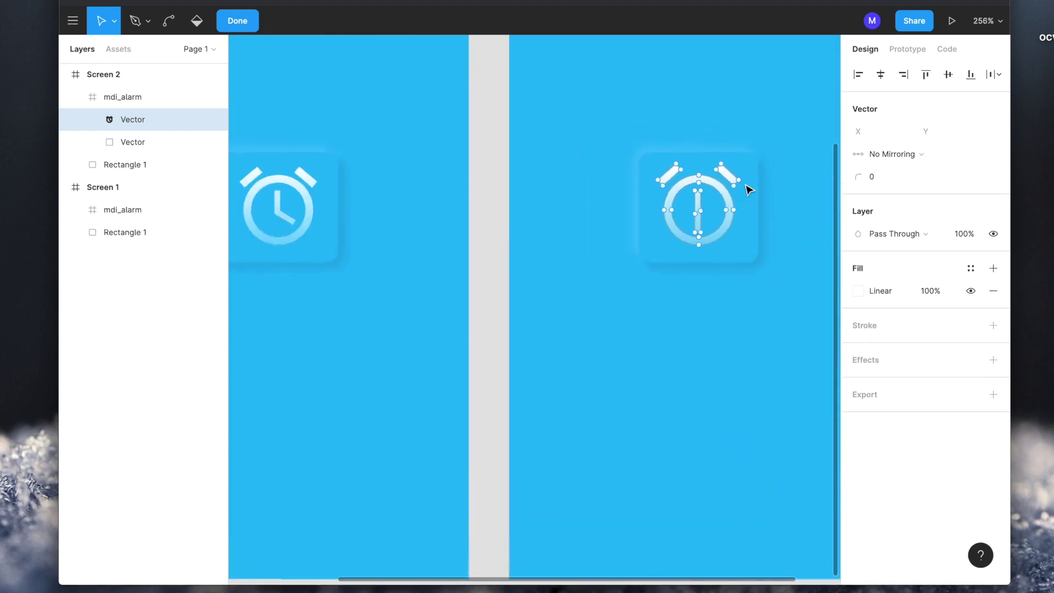
# Finish editing the points of Screen 2's clock vector and deselect it
pyautogui.hscroll(3, 694, 320)
pyautogui.scroll(1, 694, 321)
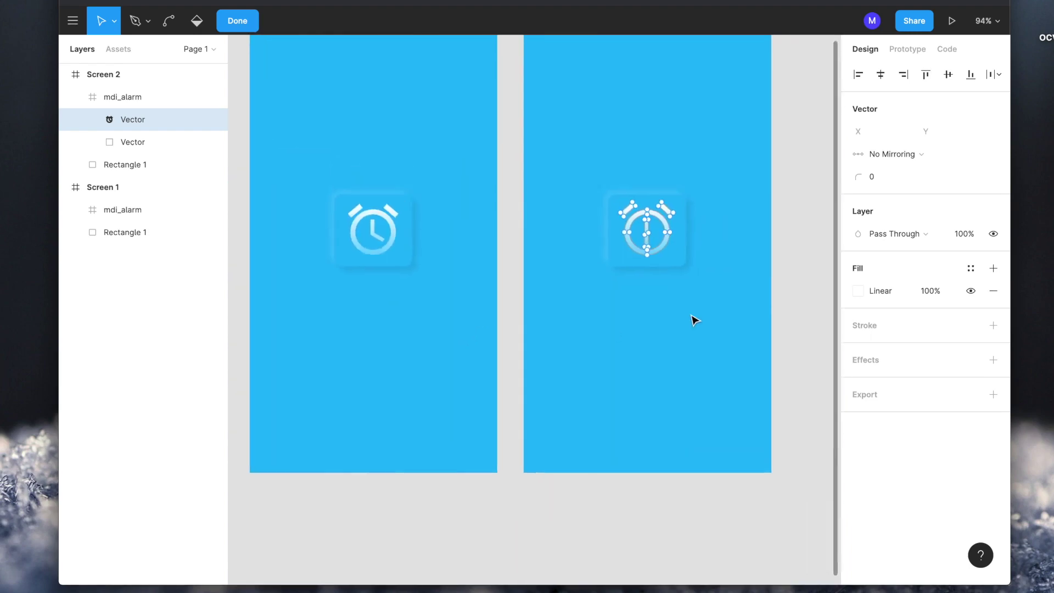
pyautogui.click(256, 21)
pyautogui.hscroll(1, 571, 297)
pyautogui.scroll(1, 571, 296)
pyautogui.click(593, 331)
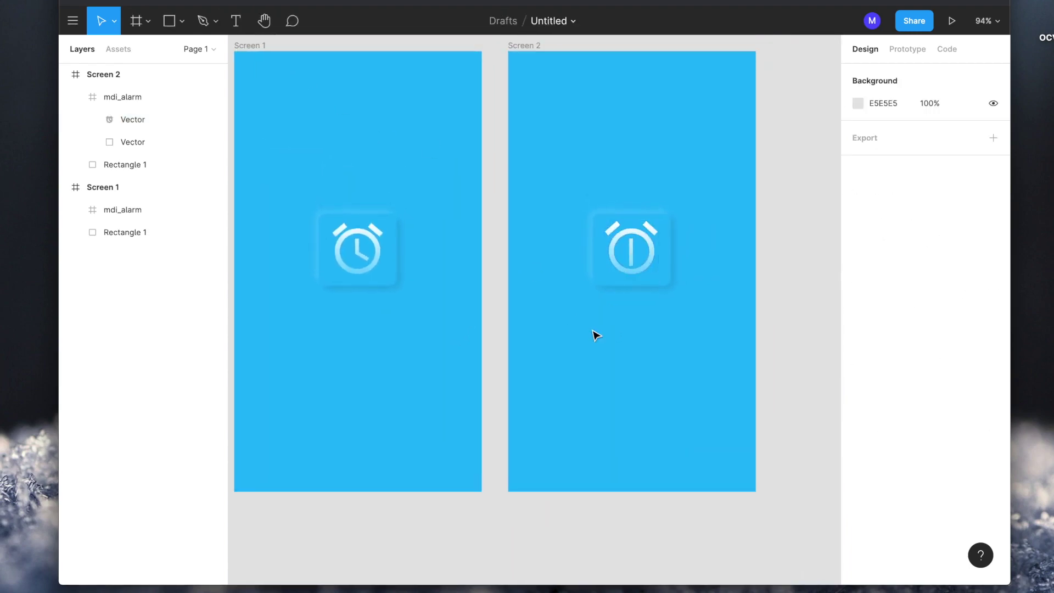
# Collapse the layer contents of the Screen 2 and Screen 1 frames
pyautogui.scroll(-3, 475, 338)
pyautogui.hscroll(-1, 475, 337)
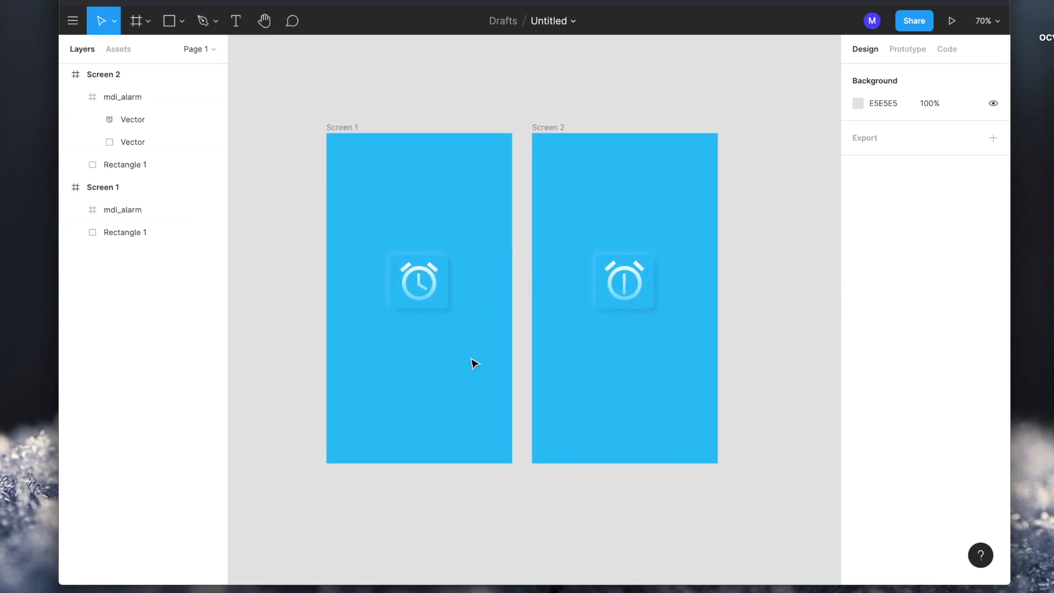
pyautogui.scroll(3, 475, 364)
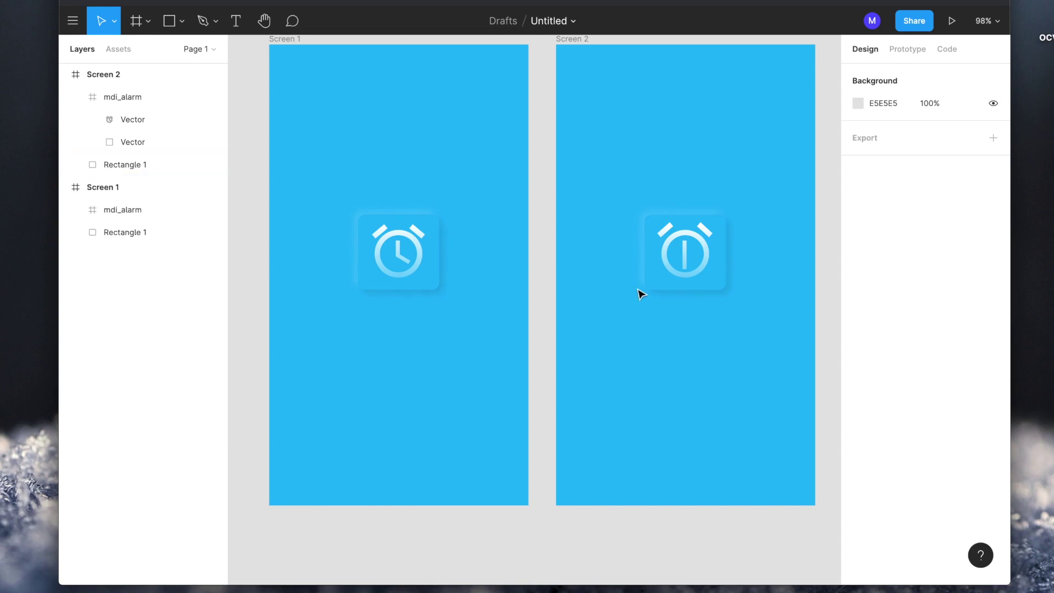
pyautogui.click(63, 75)
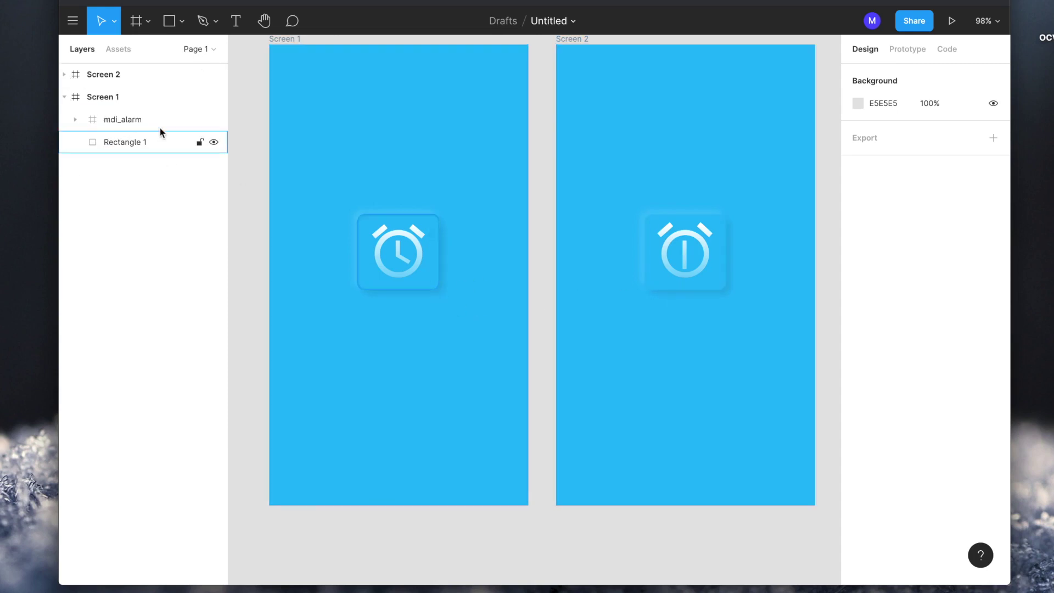
pyautogui.click(64, 97)
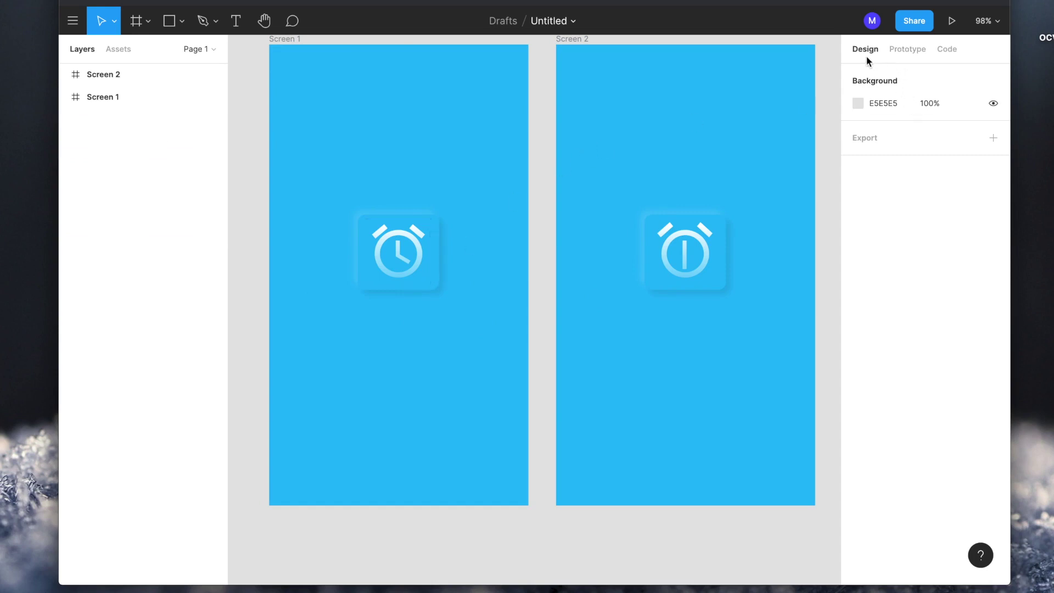
# In prototype mode, connect the button rectangle (Rectangle 1) on Screen 1 to the Screen 2 frame
pyautogui.click(906, 49)
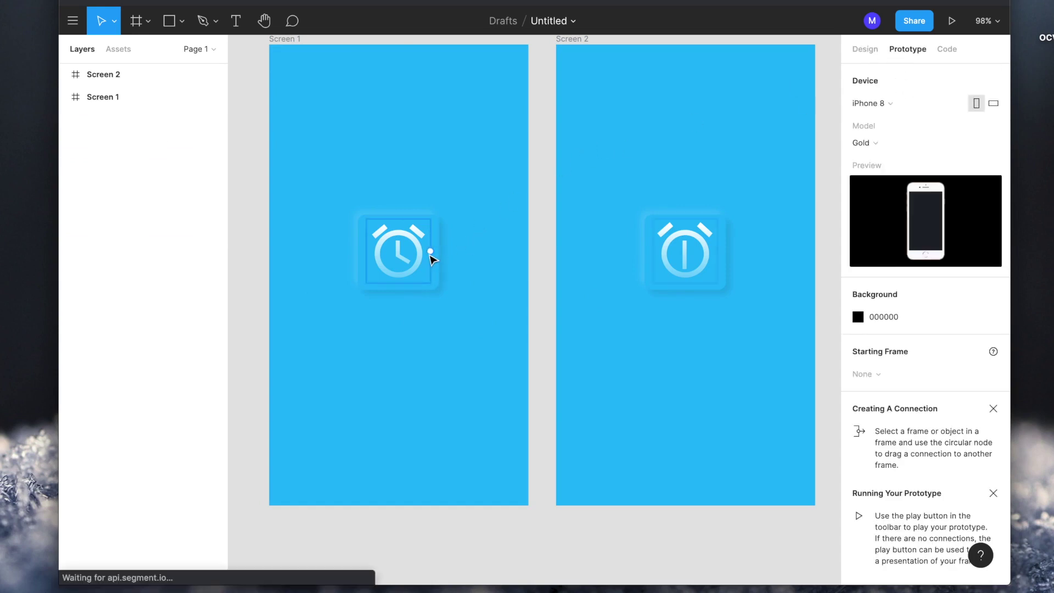
pyautogui.click(433, 256)
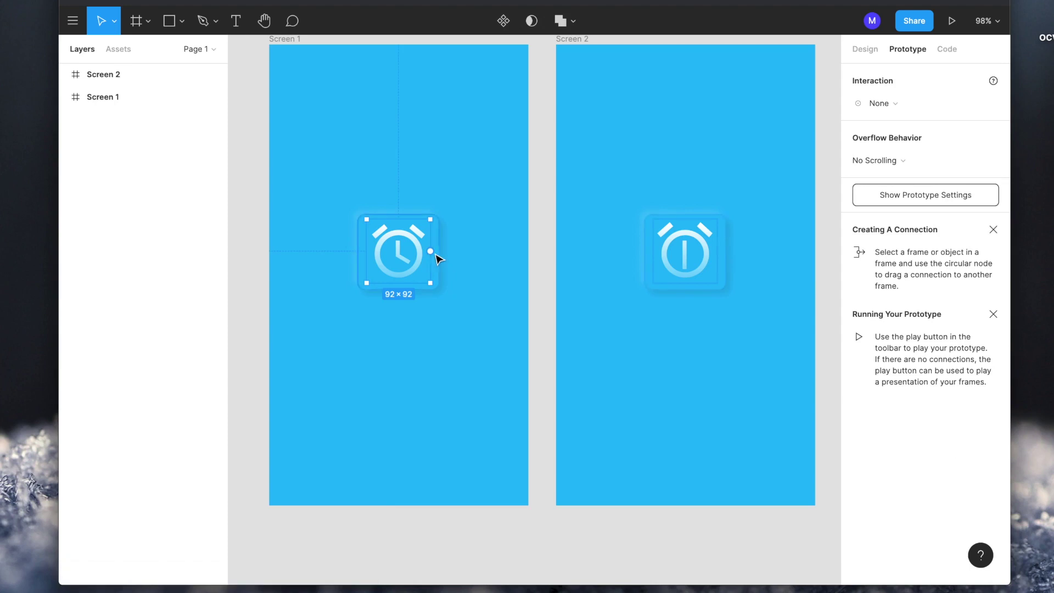
pyautogui.click(466, 357)
pyautogui.click(438, 285)
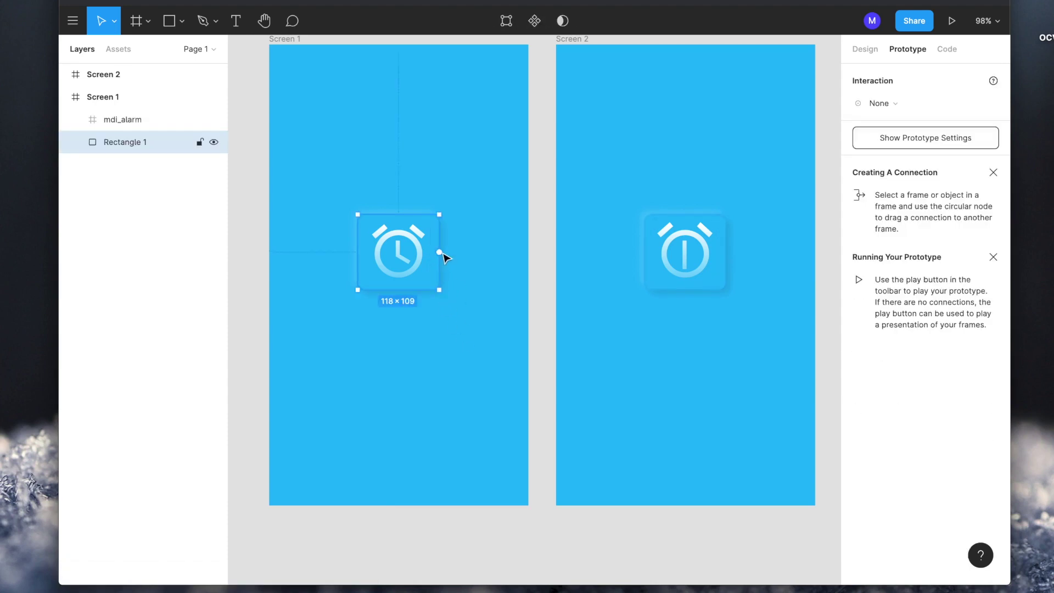
pyautogui.moveTo(443, 254); pyautogui.dragTo(618, 226)
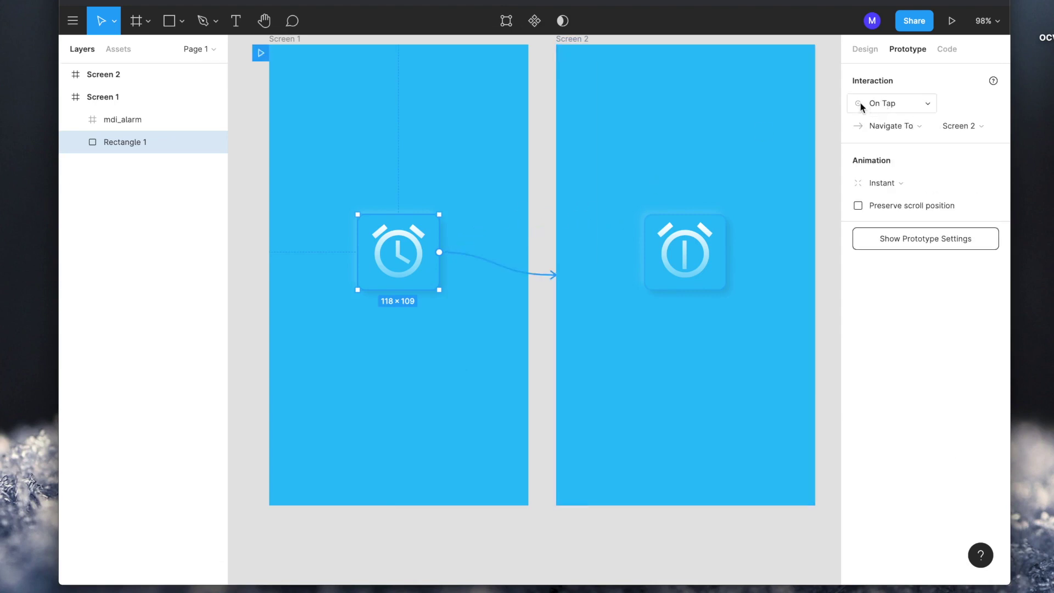
# Set the connection's trigger to While Hovering and its animation to Smart Animate
pyautogui.click(920, 101)
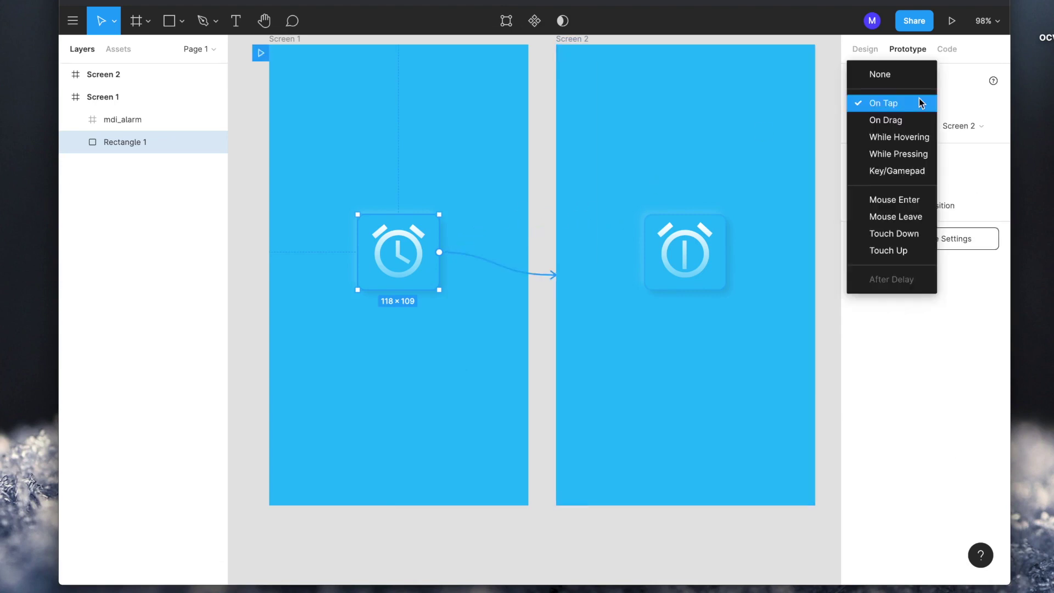
pyautogui.click(909, 136)
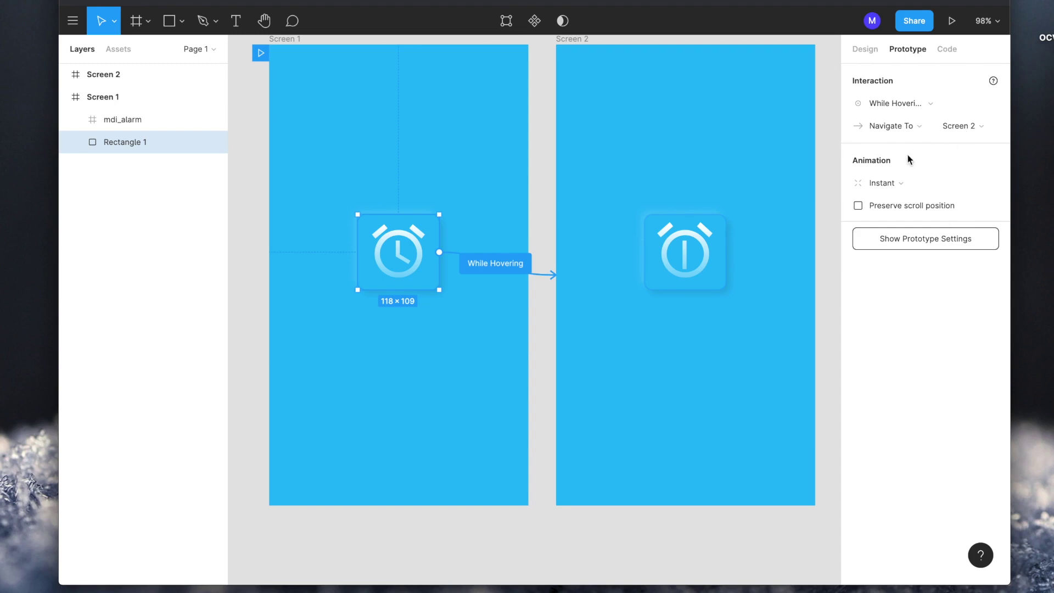
pyautogui.click(894, 190)
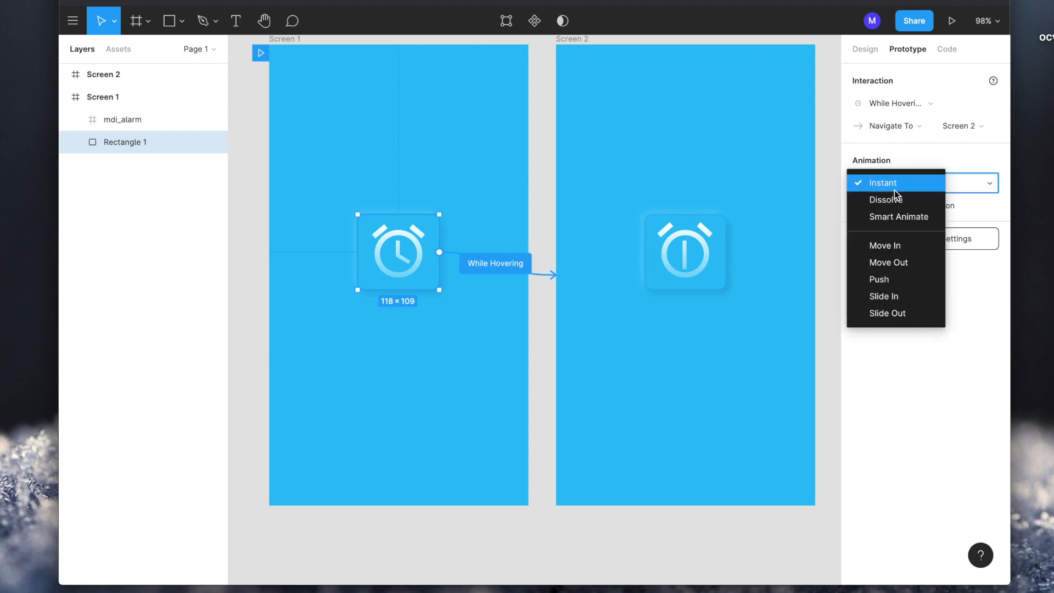
pyautogui.click(896, 217)
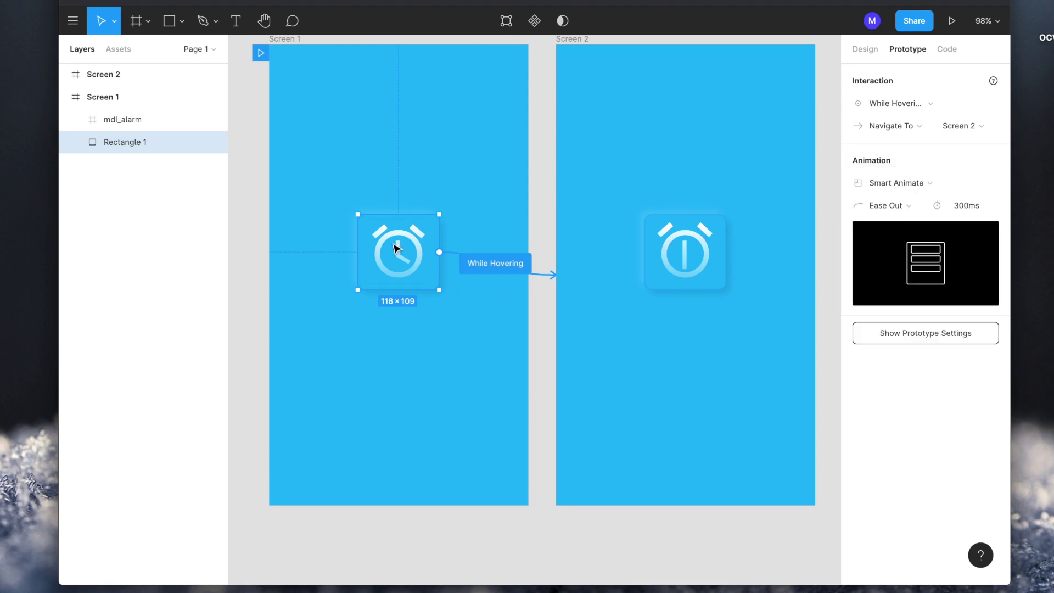
# Deselect the button rectangle and play the prototype to test the hover transition
pyautogui.click(674, 351)
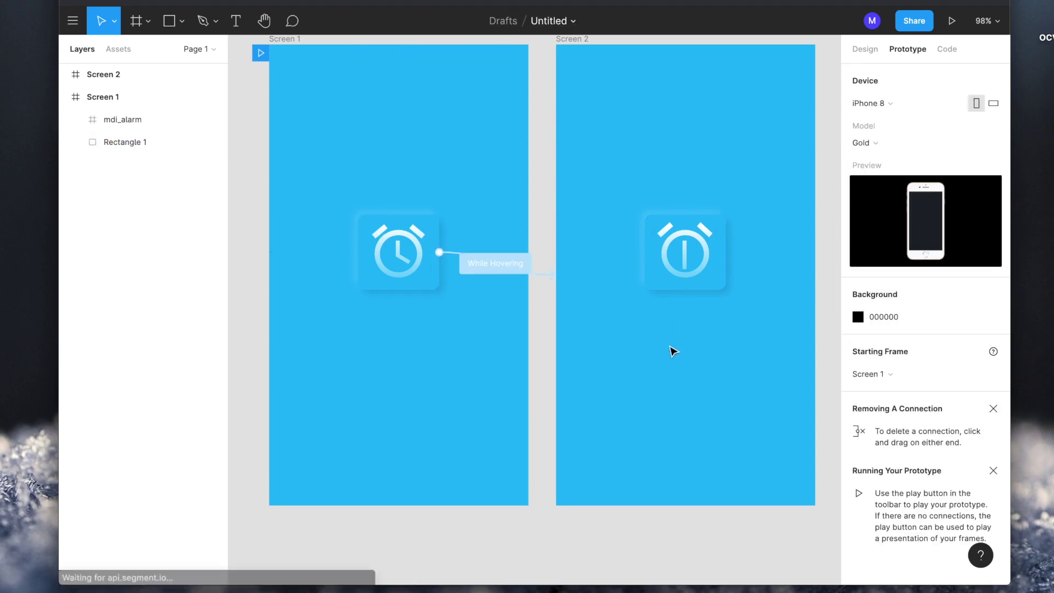
pyautogui.click(950, 22)
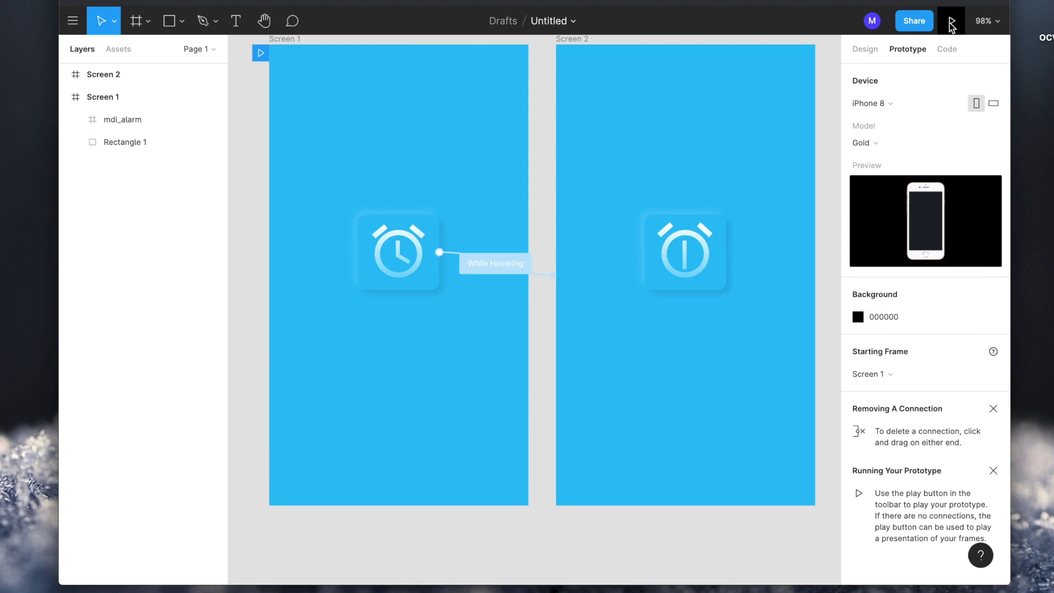